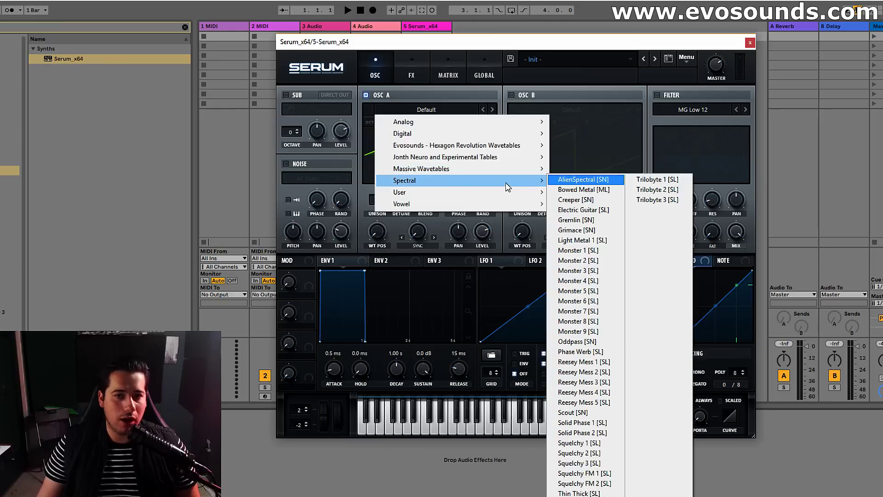
Step: Set oscillator A's warp mode to Off and back to Sync (No Window)
left_click(400, 231)
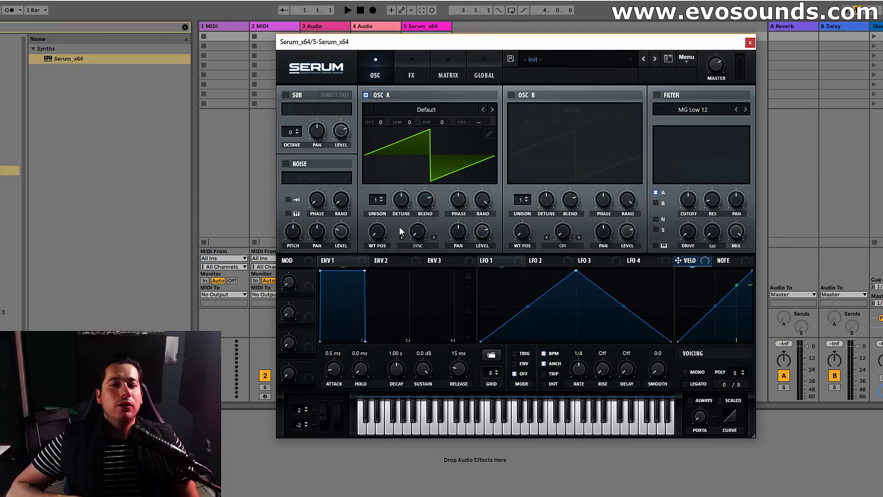
left_click(414, 245)
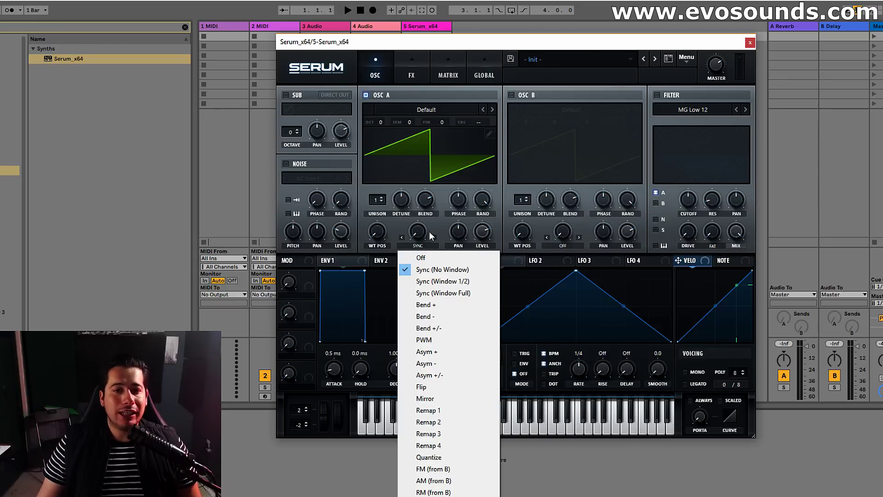
left_click(426, 257)
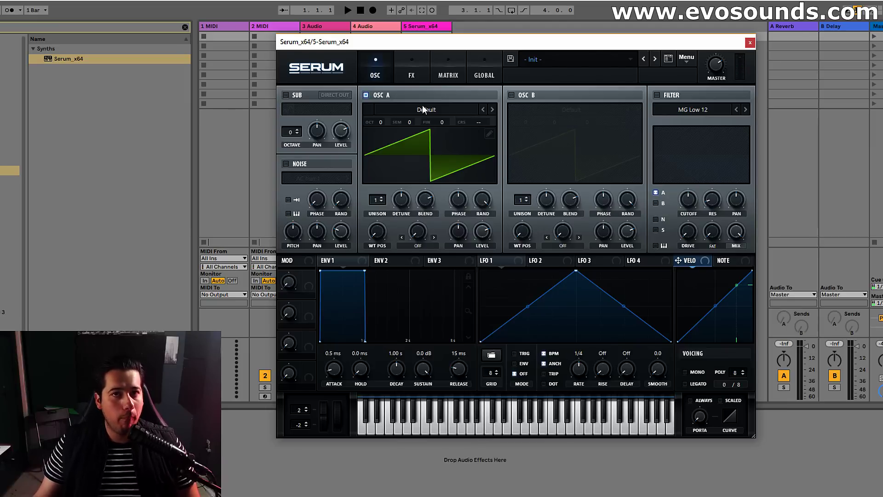
left_click(430, 249)
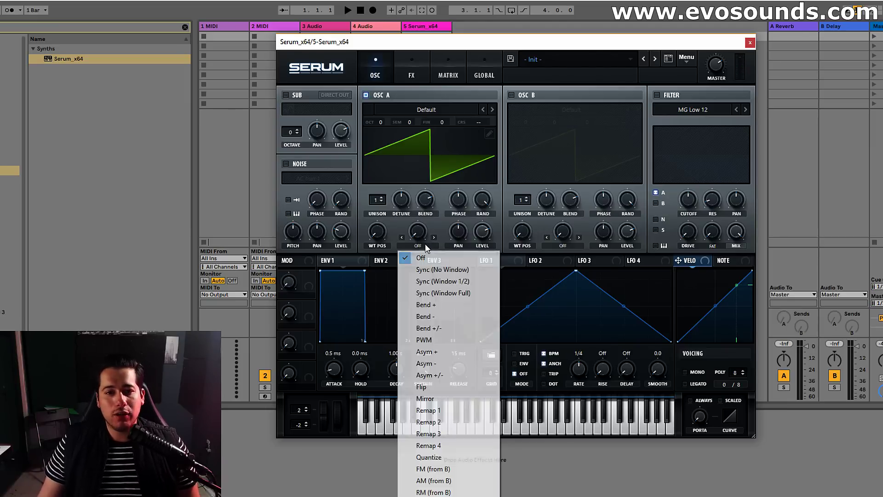
left_click(440, 272)
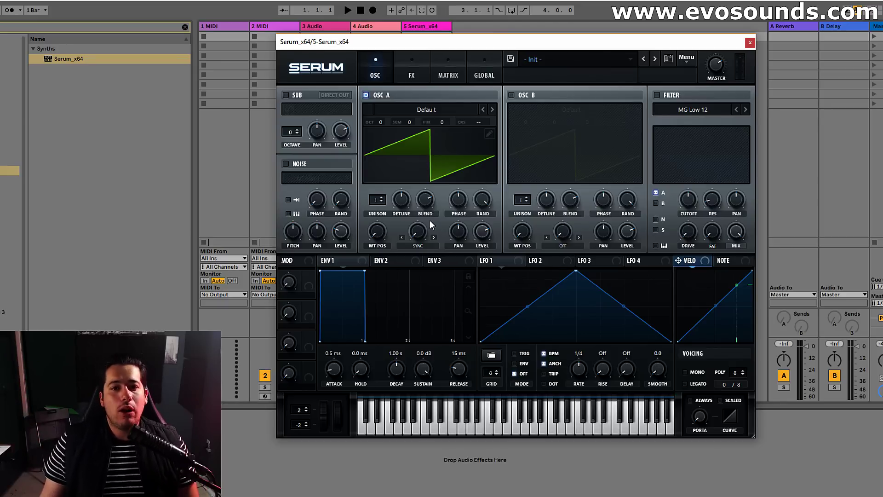
Step: Sweep oscillator A's sync warp amount up through its range and return it to the minimum
left_click_drag(421, 233, 413, 170)
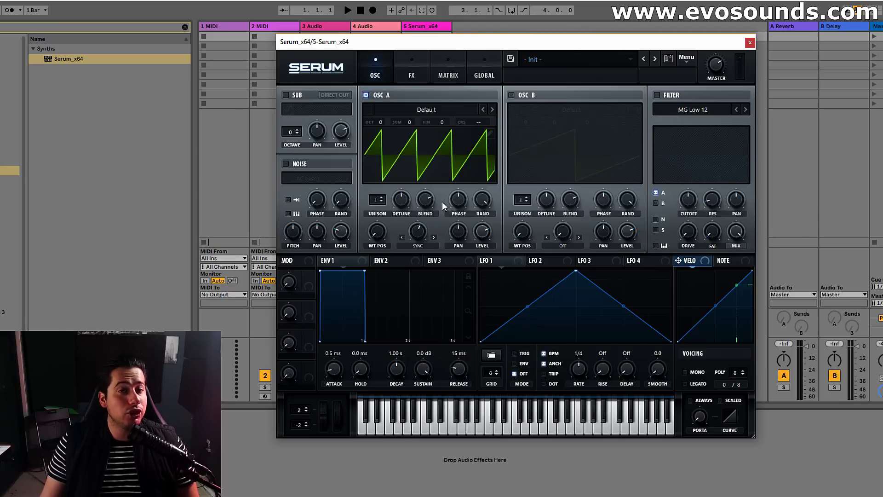
left_click_drag(423, 235, 407, 186)
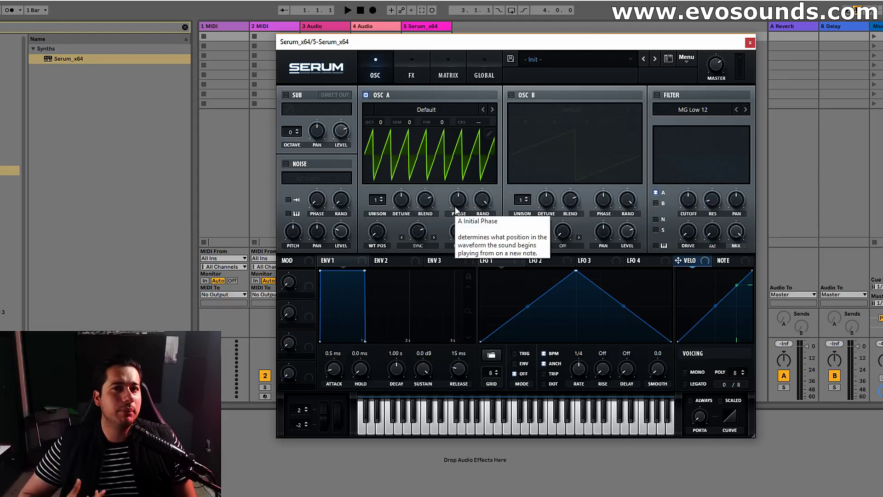
left_click_drag(417, 231, 447, 137)
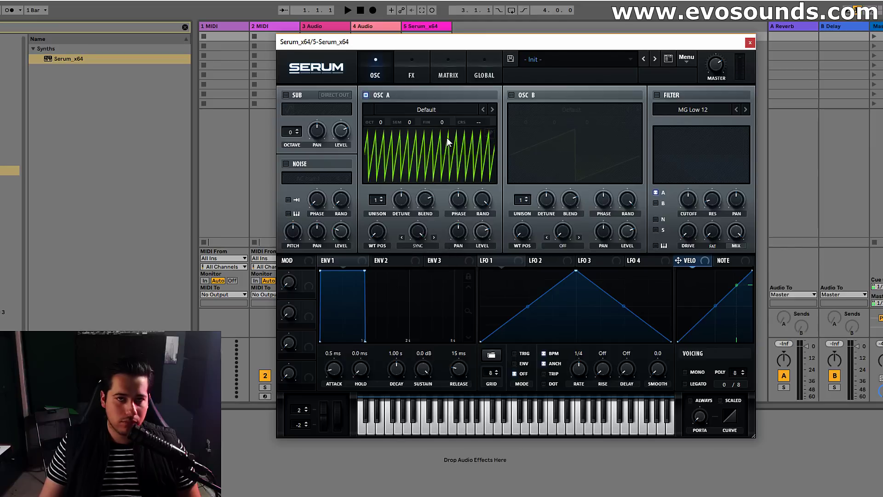
left_click_drag(423, 225, 430, 190)
scroll(419, 228, "up", 1)
mouse_move(419, 229)
left_mouse_down()
mouse_move(420, 217)
mouse_move(413, 232)
left_mouse_up()
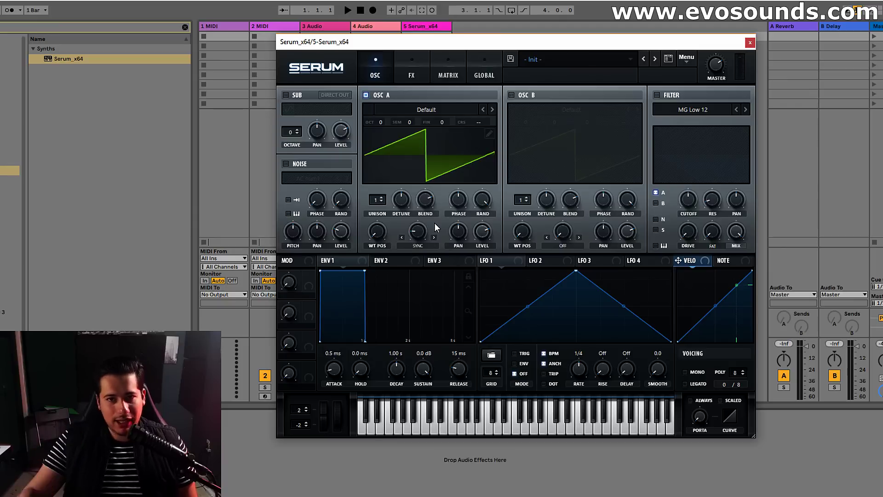
left_click_drag(427, 232, 380, 294)
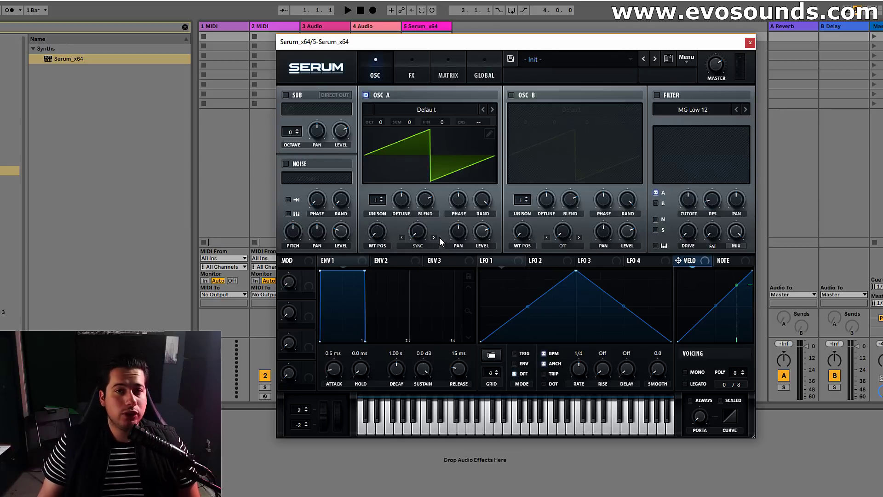
Step: Raise oscillator A's sync warp amount and modulate it with LFO 1 at a rate of one bar
left_click_drag(424, 232, 424, 206)
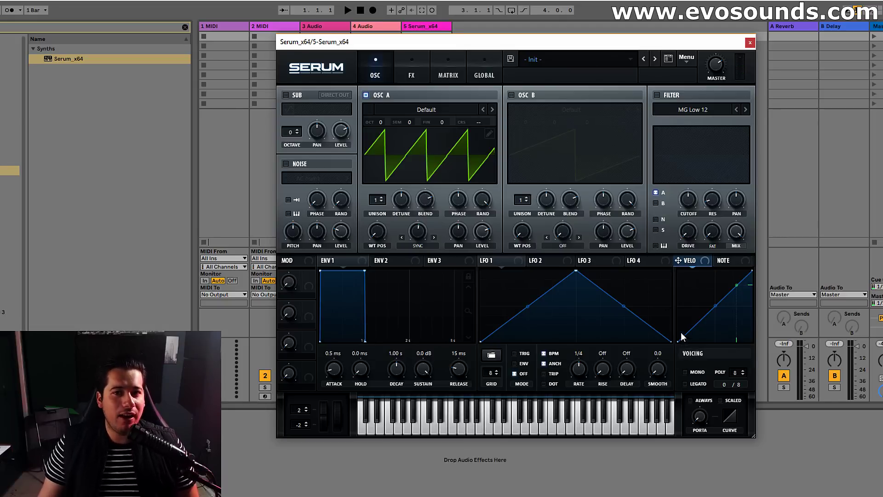
left_click_drag(501, 260, 417, 238)
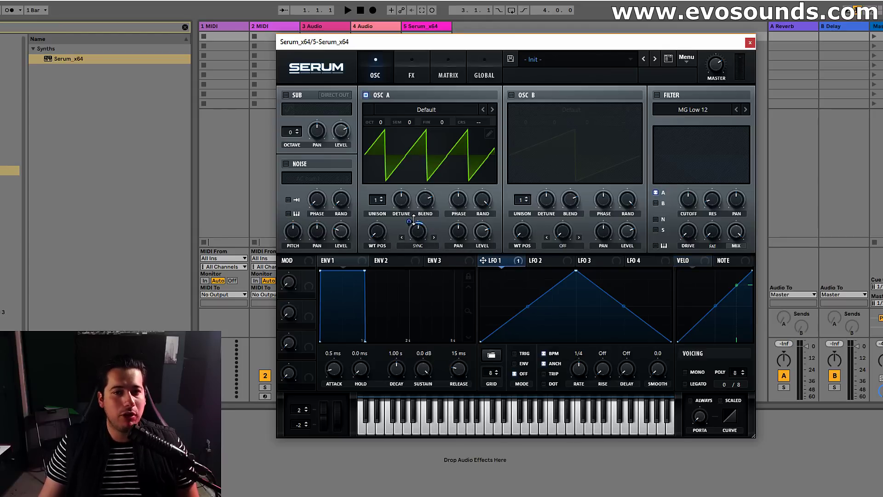
left_click_drag(414, 220, 408, 232)
left_click_drag(576, 364, 564, 370)
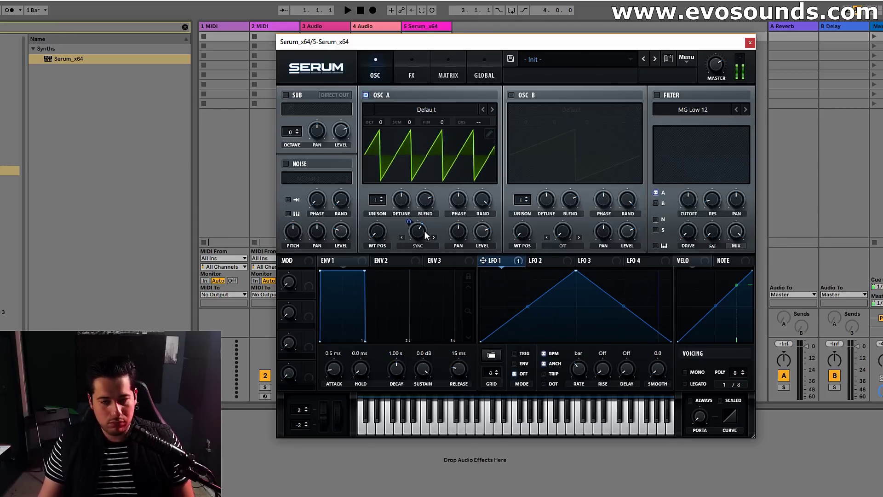
Step: Set the voicing to mono and legato with portamento always on
left_click(697, 372)
left_click(698, 396)
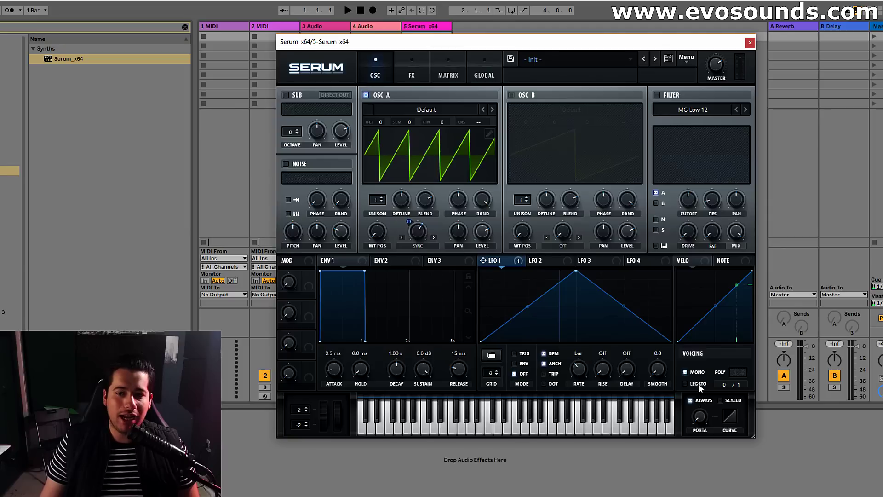
left_click(698, 383)
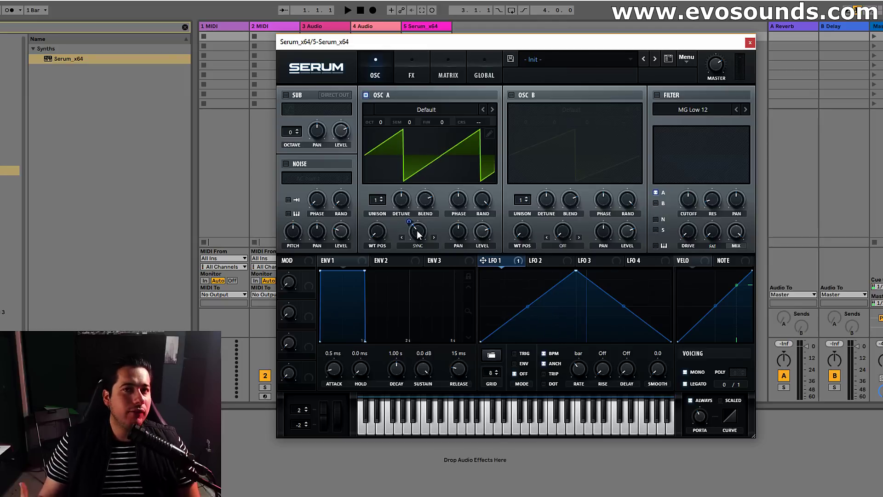
Step: Remove all modulators from oscillator A's warp, raise its sync amount slightly and turn on oscillator B
right_click(417, 231)
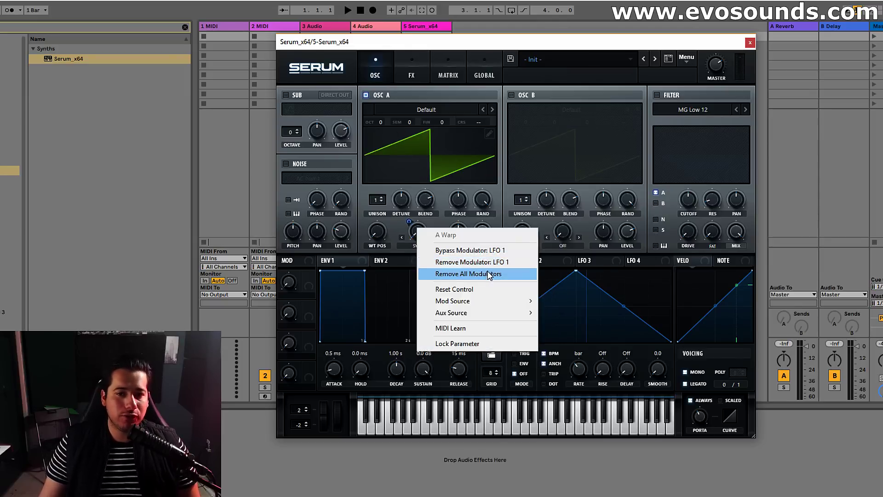
left_click(489, 274)
left_click(511, 94)
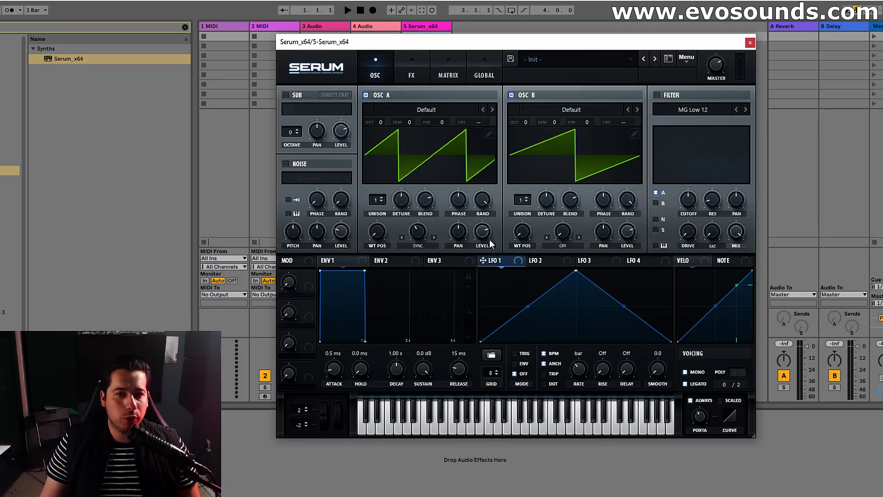
left_click_drag(413, 232, 413, 225)
Step: Turn on the MG Low 12 filter and modulate its cutoff with an earlier-peaking LFO 1 in envelope mode at 1/4 rate
left_click(657, 95)
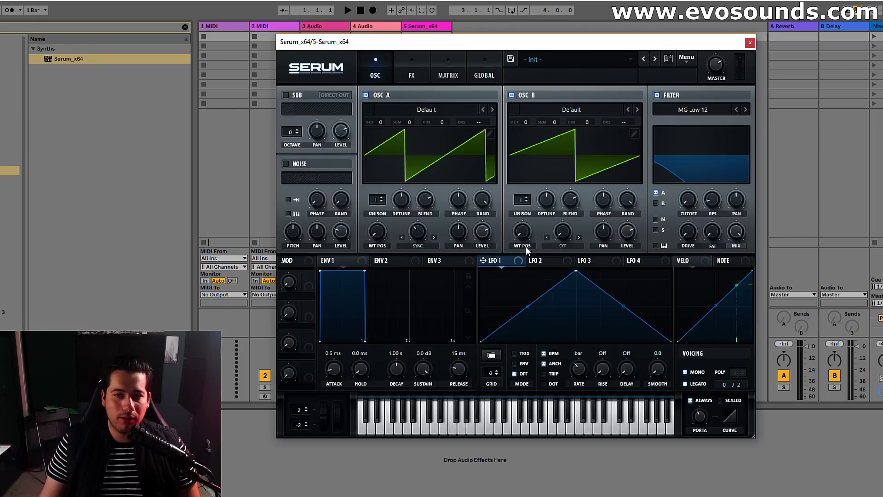
left_click_drag(703, 200, 685, 199)
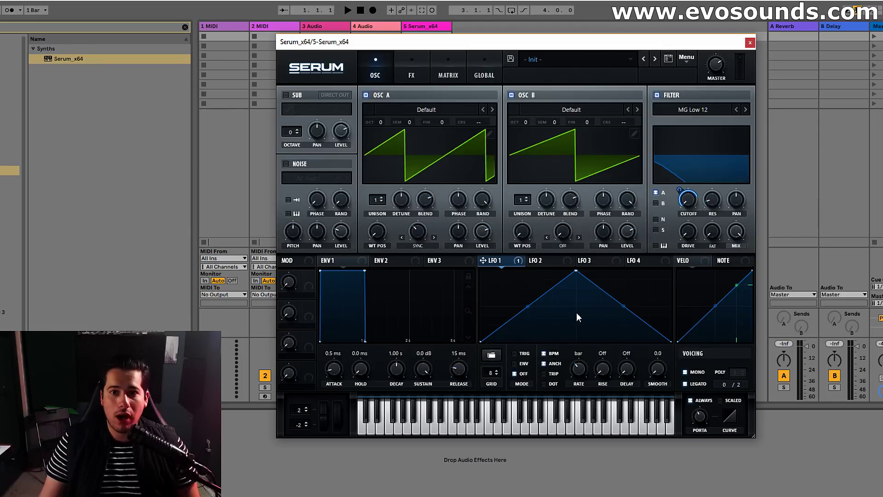
left_click_drag(577, 275, 528, 283)
left_click_drag(581, 370, 584, 366)
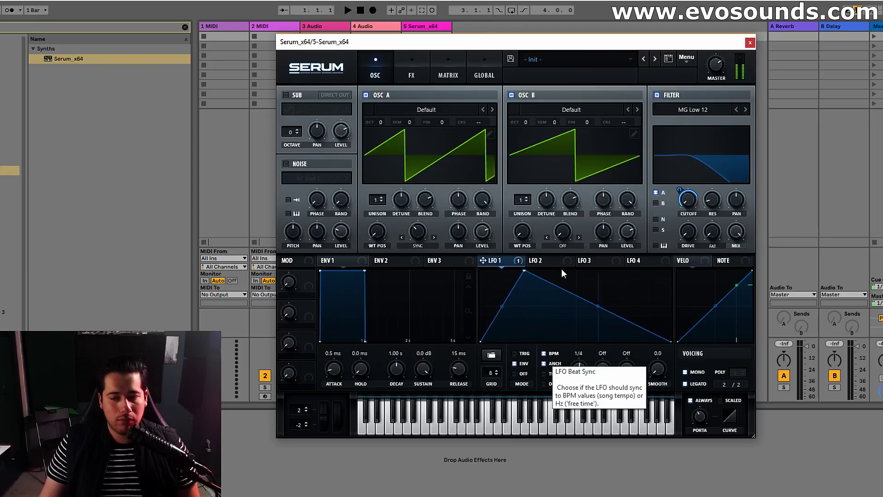
Step: Raise oscillator A by one octave and route oscillator B through the filter
left_click_drag(385, 124, 386, 116)
left_click(655, 203)
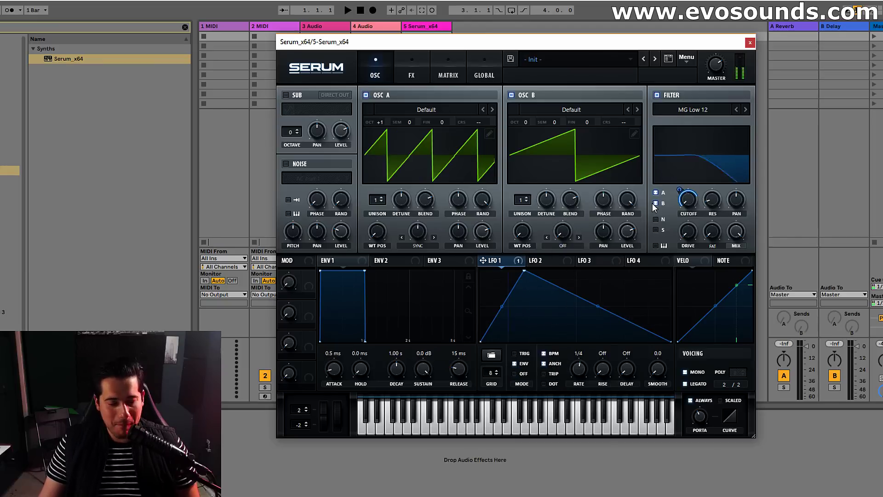
Step: Enable the Hall reverb effect and return to the oscillator page
left_click(414, 76)
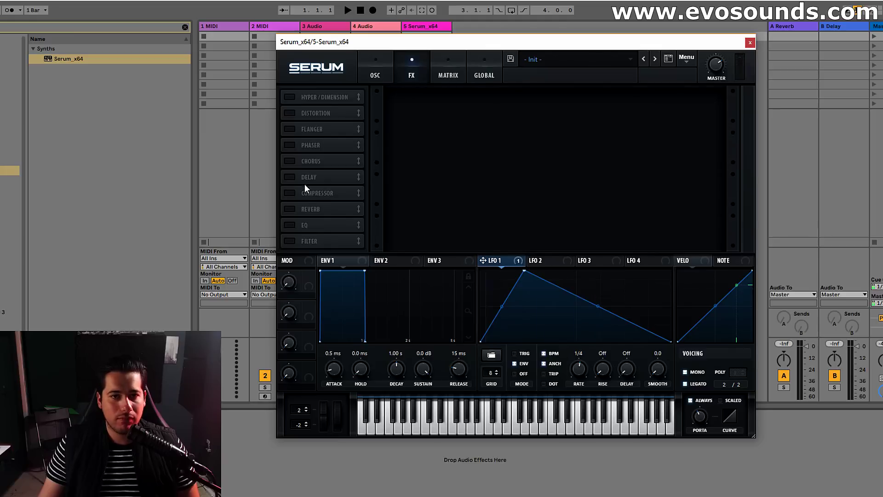
left_click(290, 209)
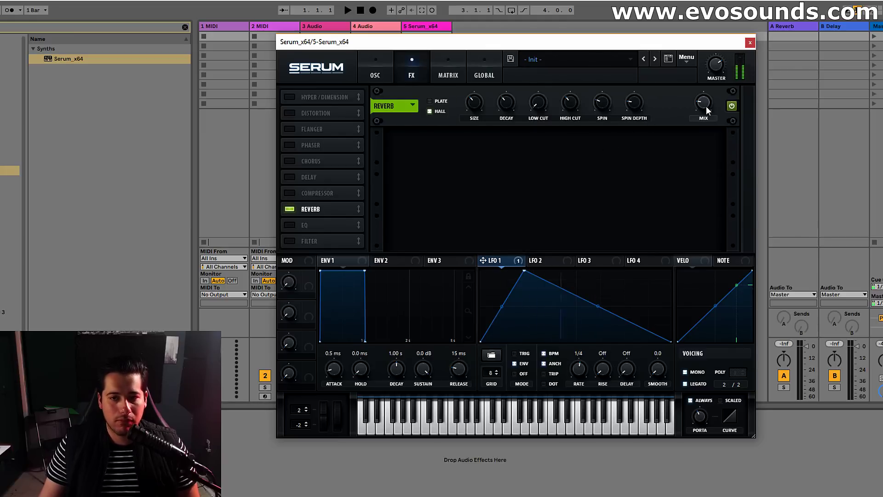
left_click(375, 71)
Step: Try a higher sync warp amount on oscillator A, lower it again and assign LFO 1 to modulate it
left_click_drag(385, 121, 391, 111)
left_click_drag(418, 231, 435, 209)
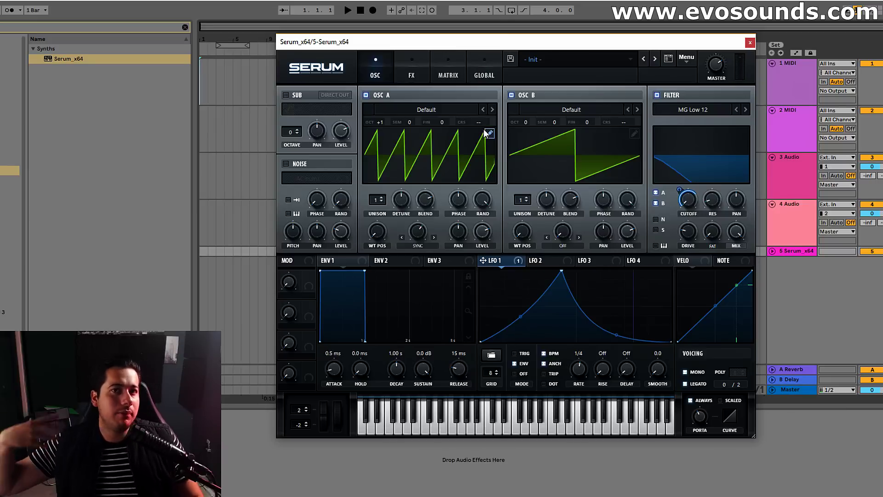
left_click_drag(410, 241, 384, 273)
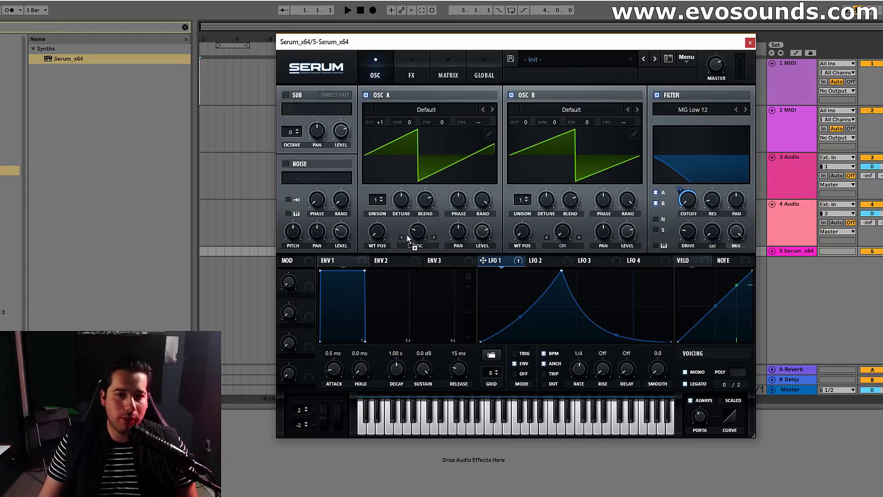
left_click_drag(407, 239, 409, 236)
Step: Turn off oscillator B and the filter
left_click(511, 95)
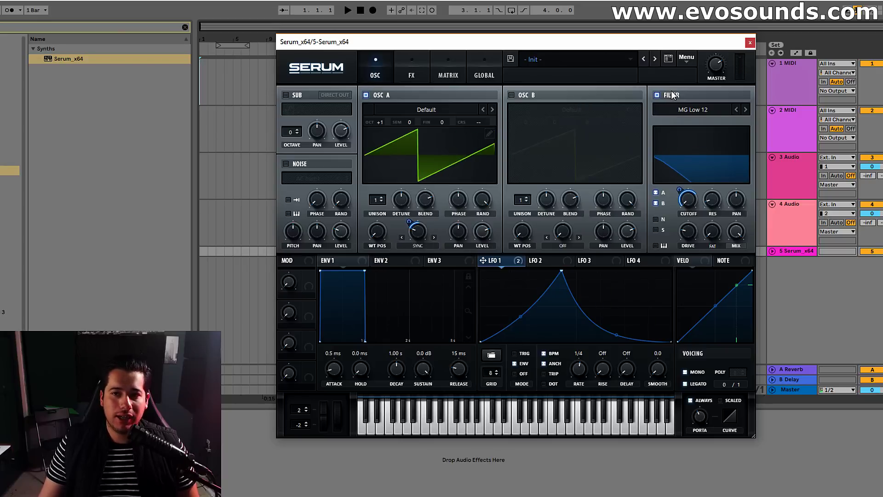
left_click(672, 94)
Step: Load the basic sine shape into LFO 1 and run it in trigger mode at a 1/2 rate
left_click_drag(564, 273, 527, 278)
left_click(492, 356)
mouse_move(512, 359)
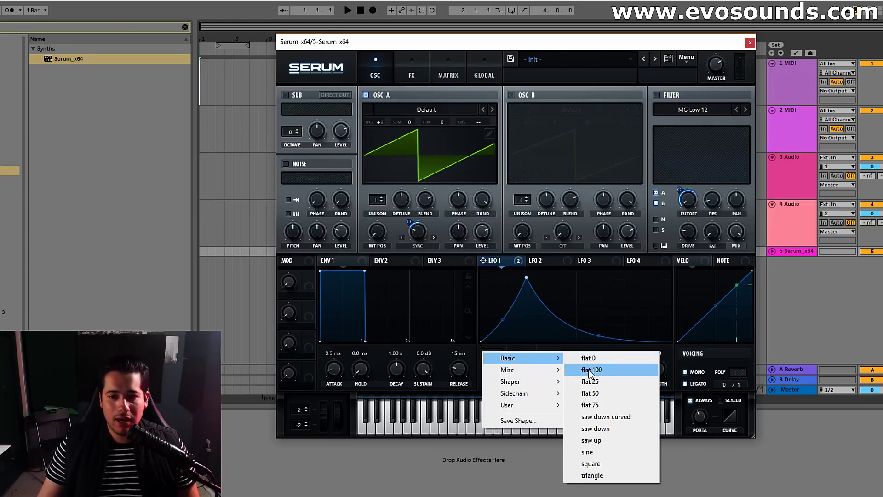
left_click(612, 426)
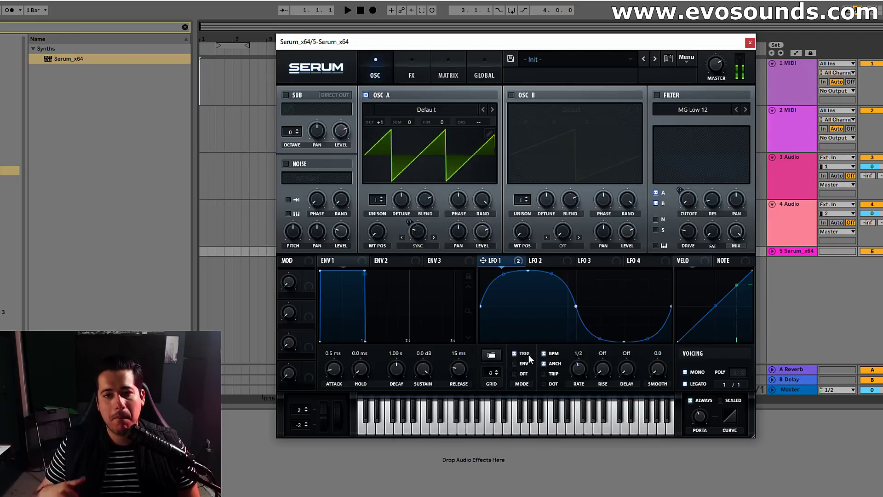
Step: Switch the filter on and back off, and remove all destinations from LFO 1
left_click(657, 95)
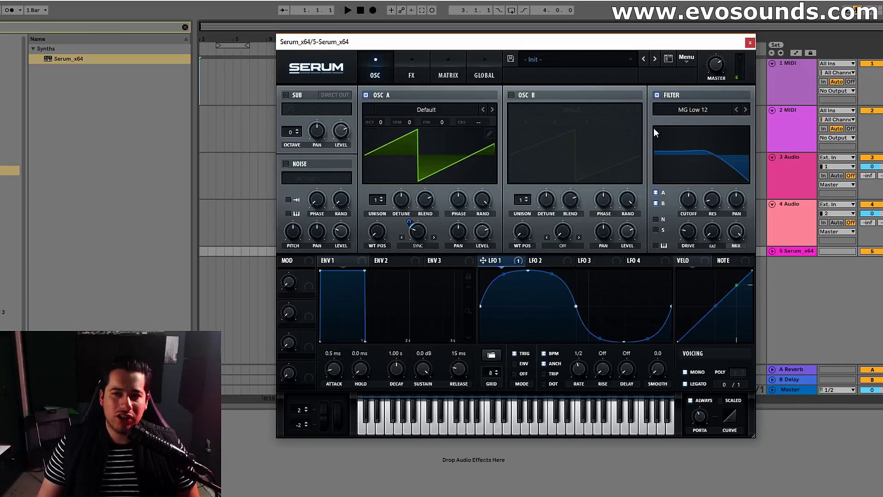
left_click(656, 94)
right_click(508, 259)
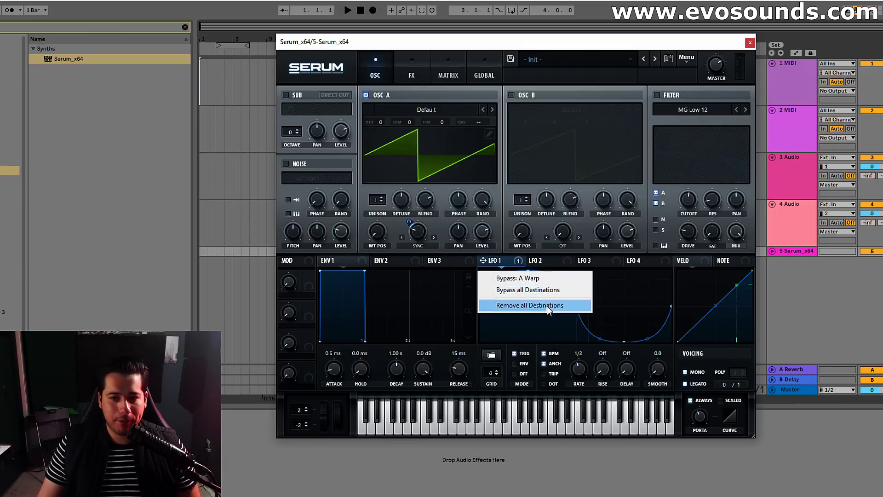
left_click(473, 362)
Step: Modulate oscillator A's warp with ENV 3, using 0% sustain and a 141 ms decay
left_click_drag(423, 367, 423, 386)
left_click_drag(396, 364, 399, 369)
left_click_drag(431, 260, 412, 232)
left_click_drag(400, 355, 394, 371)
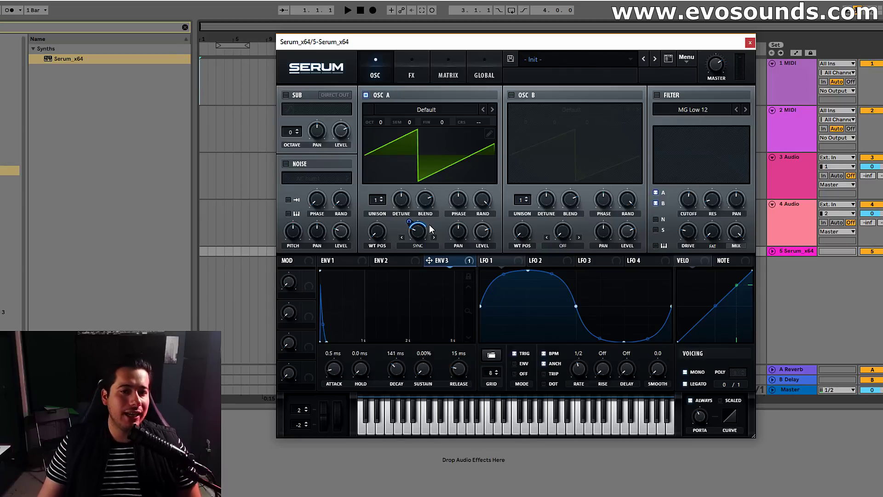
Step: Remove all modulators from oscillator A's warp and change its mode to Sync (Window 1/2)
right_click(417, 229)
left_click(460, 274)
left_click(417, 245)
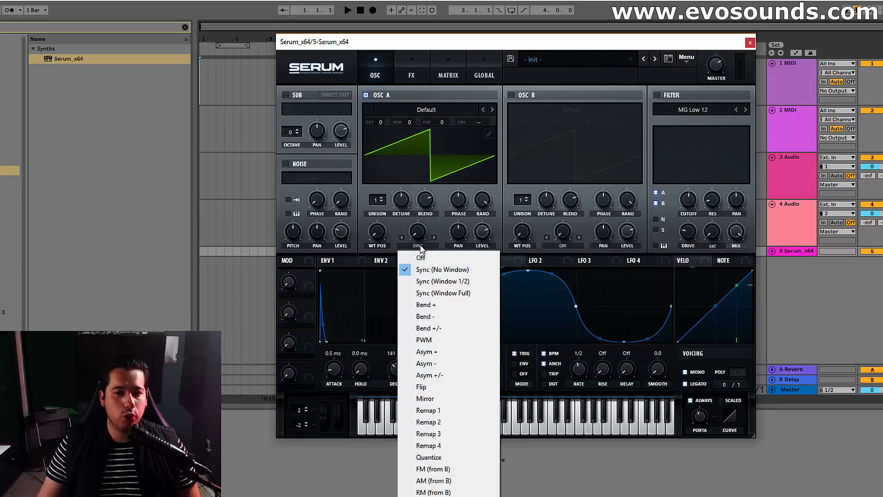
left_click(451, 281)
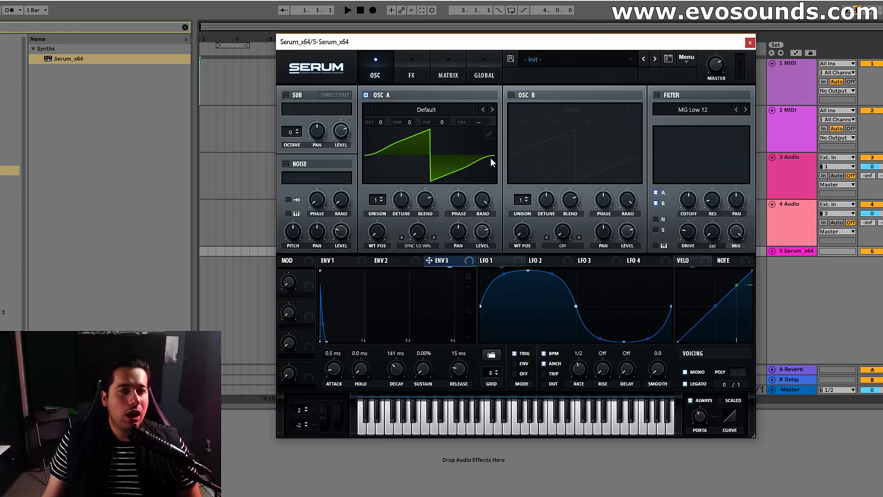
Step: Raise oscillator A's half-window sync warp amount gradually until the waveform repeats several times
scroll(431, 221, "up", 1)
scroll(430, 219, "up", 2)
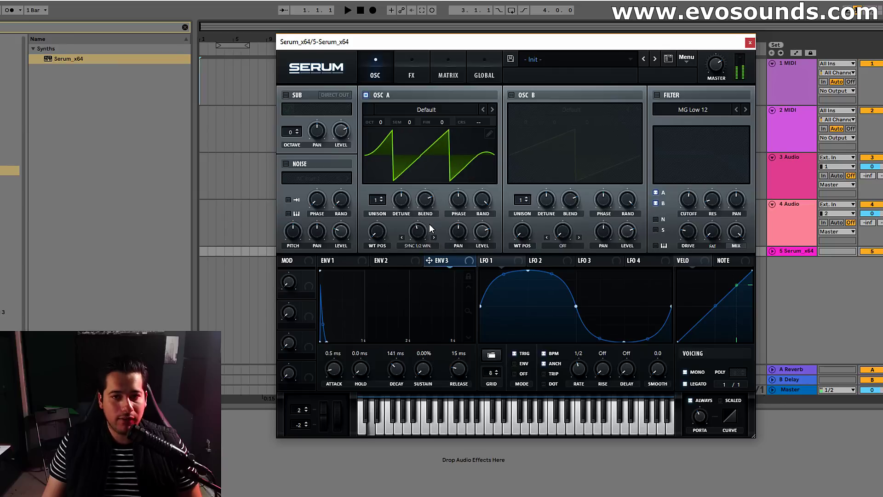
scroll(434, 214, "up", 3)
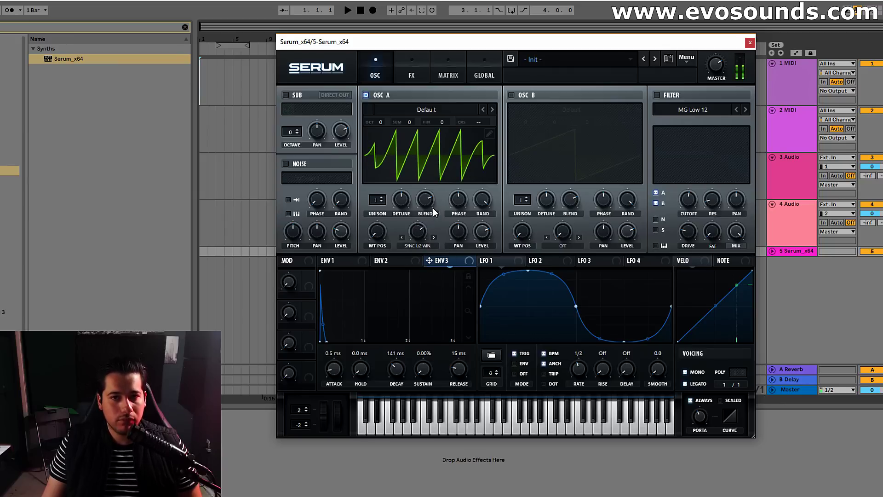
Step: Change oscillator A's warp mode to Sync (Window Full) and sweep the warp amount up and back down
left_click_drag(416, 234, 426, 198)
left_click(417, 246)
left_click(436, 293)
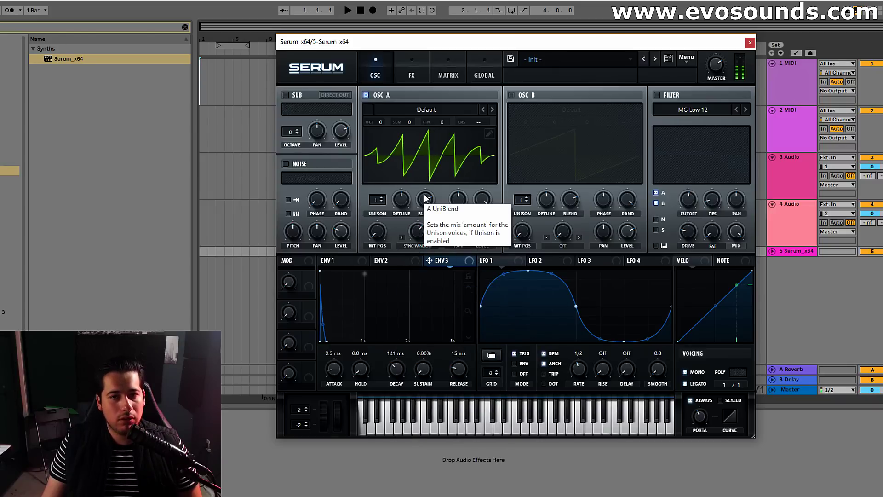
left_click_drag(419, 242, 387, 293)
Step: Switch oscillator A's warp mode to Sync (No Window) and raise the warp until the saw repeats several times
left_click(413, 247)
left_click(440, 267)
left_click_drag(418, 232, 465, 158)
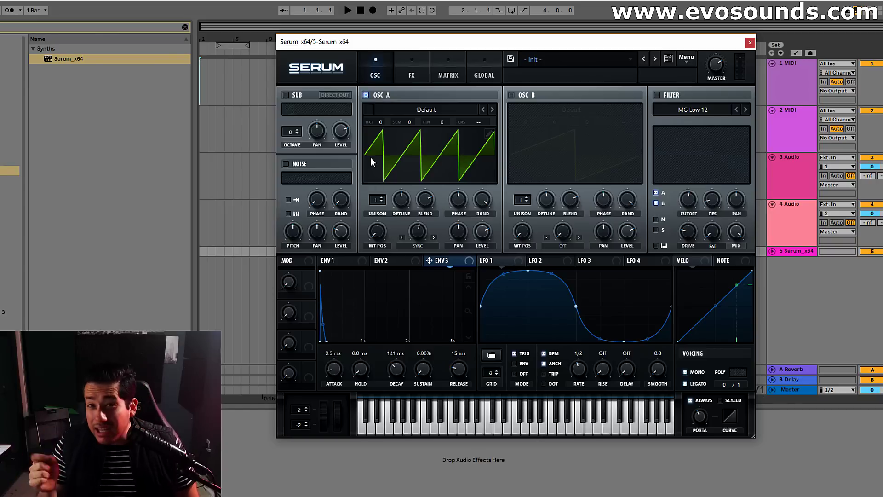
Step: Set oscillator A's warp mode to Bend + and raise the warp amount to about 95%
left_click(433, 245)
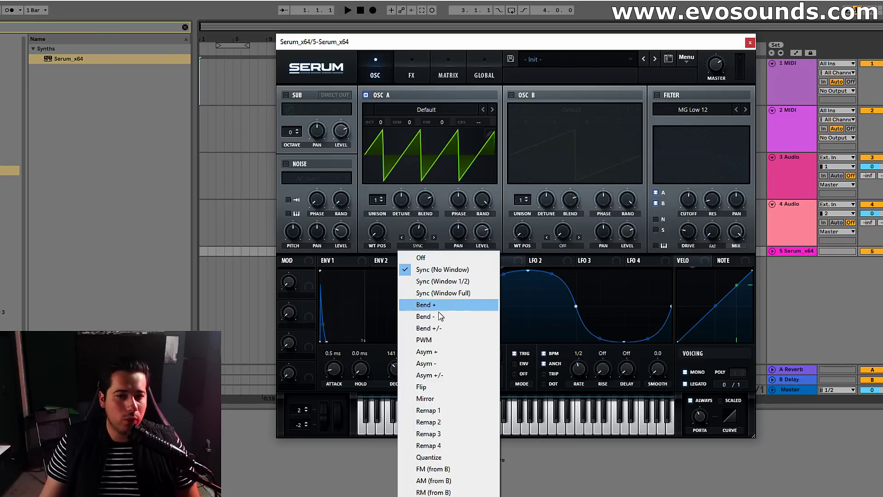
left_click(463, 305)
left_click_drag(417, 231, 417, 198)
double_click(417, 231)
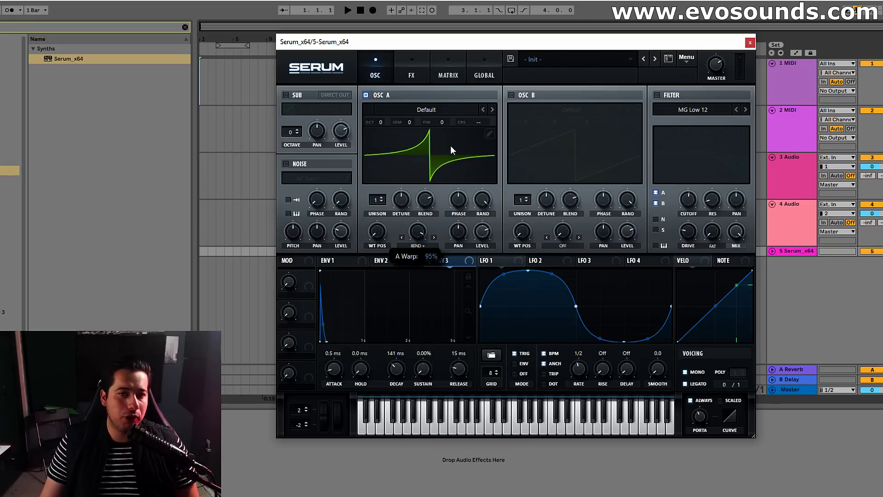
Step: Load the Digital wavetable CrushWub into oscillator A
left_click(428, 110)
mouse_move(460, 130)
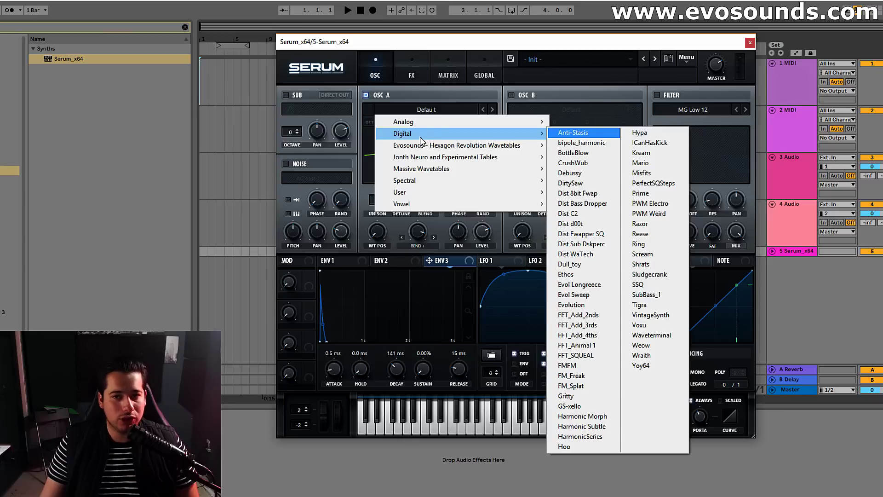
left_click(583, 162)
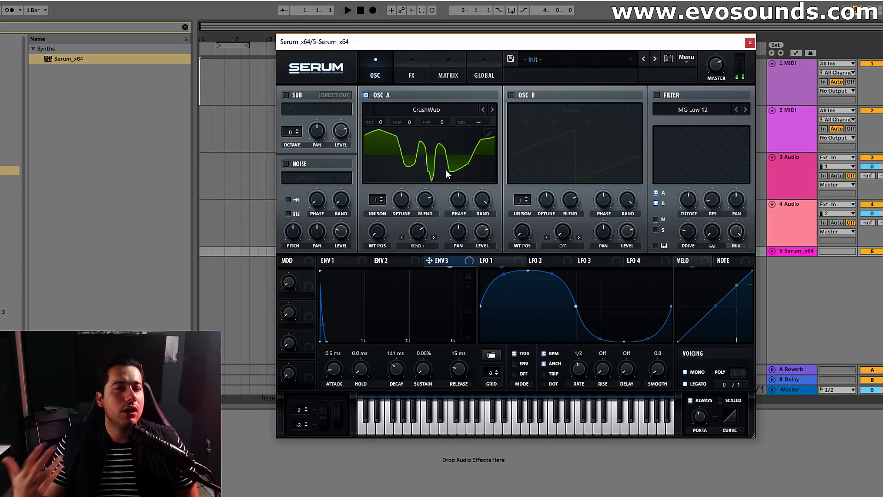
Step: Modulate oscillator A's Bend + warp with ENV 3 and set the envelope's decay to 1.19 s
left_click_drag(421, 235, 406, 198)
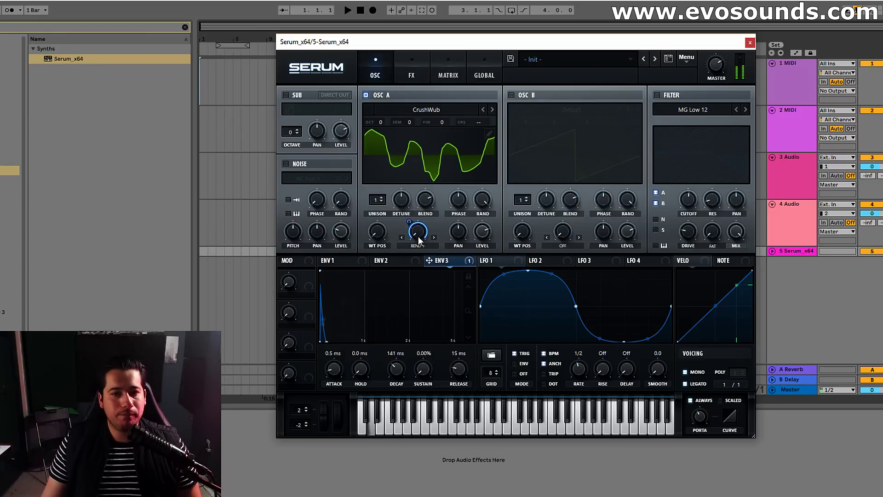
left_click_drag(396, 368, 402, 361)
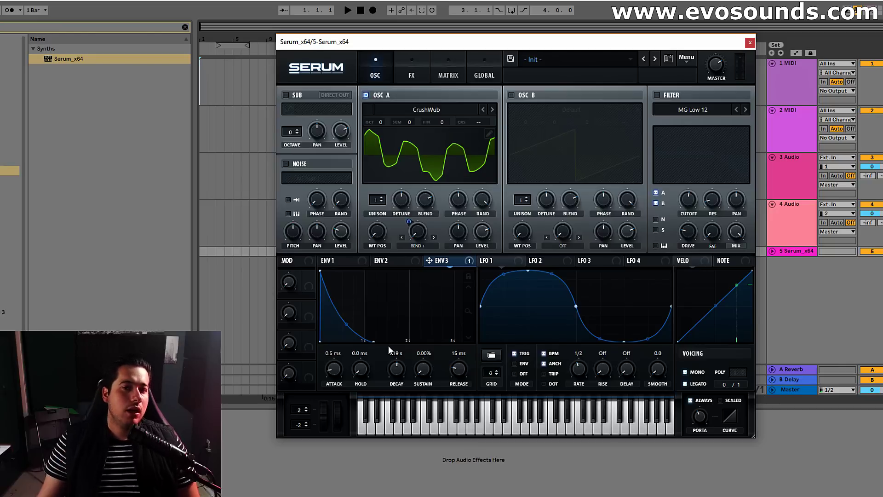
left_click(413, 246)
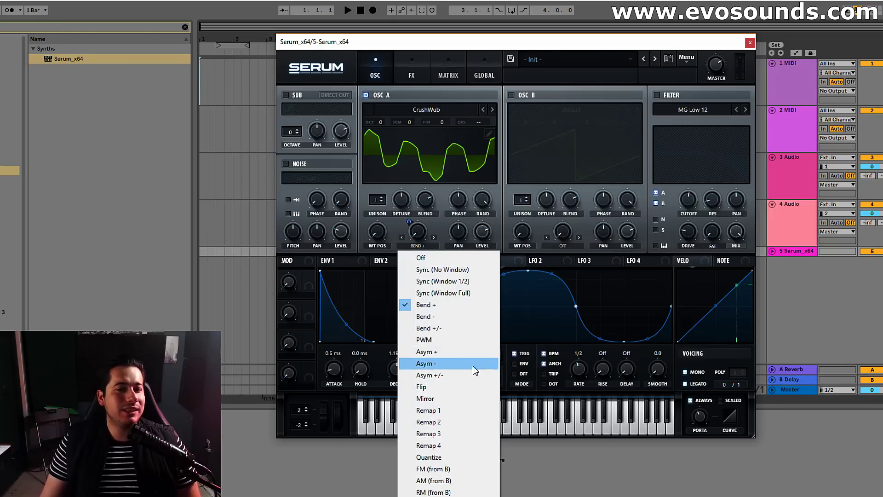
left_click(446, 305)
Step: Load the Analog wavetable Basic Shapes into oscillator A and try the Bend + warp on it
left_click(413, 109)
mouse_move(419, 123)
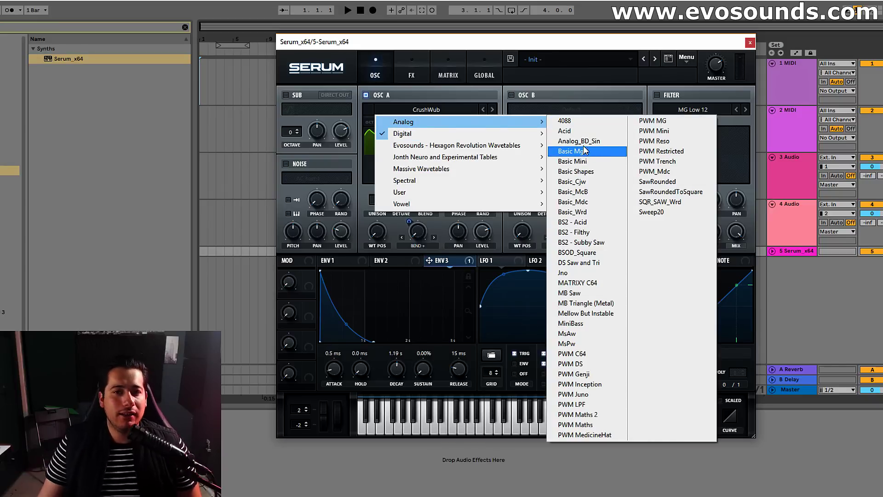
left_click(576, 171)
left_click_drag(412, 242, 445, 123)
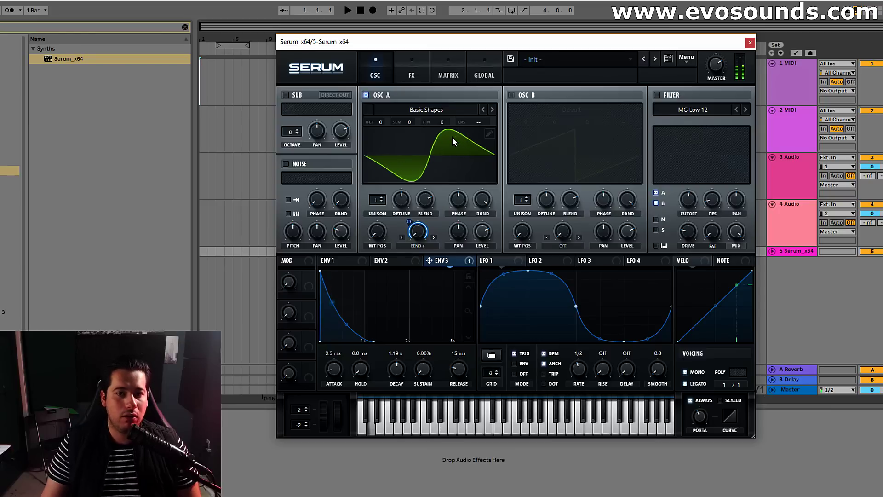
Step: Initialize the preset, and set oscillator A's warp mode to Bend - with a high warp amount
left_click(681, 60)
left_click(699, 114)
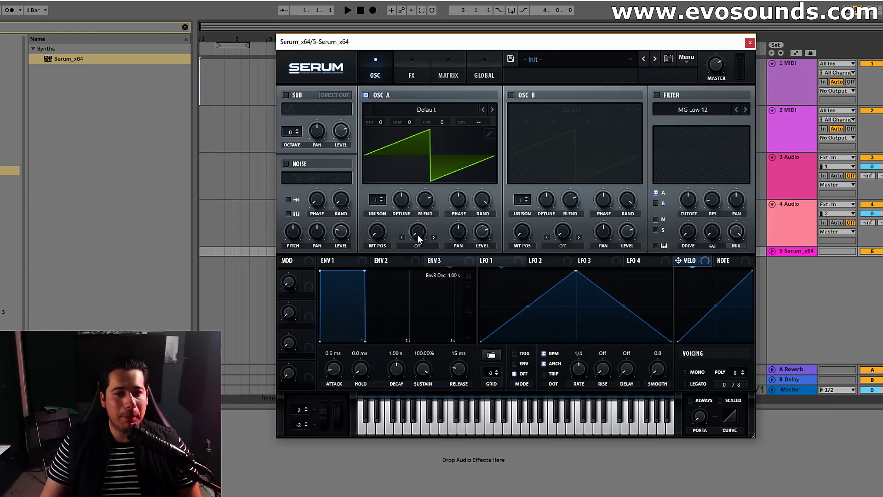
left_click(418, 246)
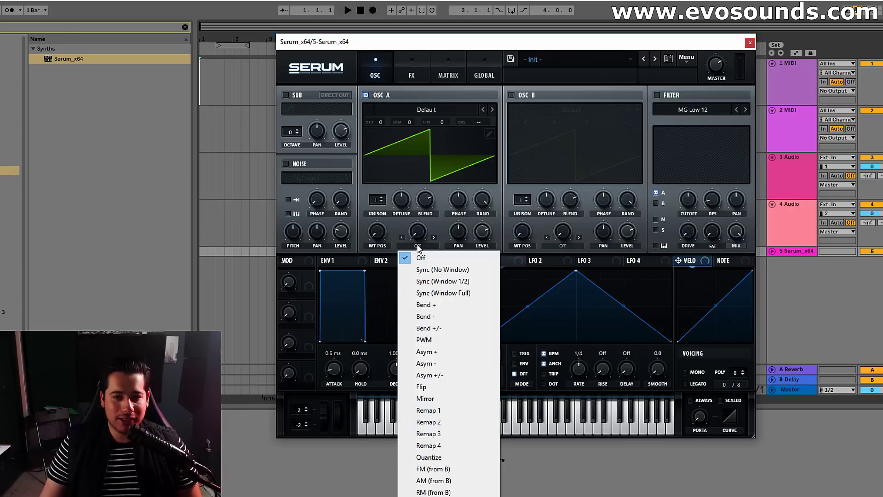
left_click(476, 318)
left_click_drag(416, 236, 440, 99)
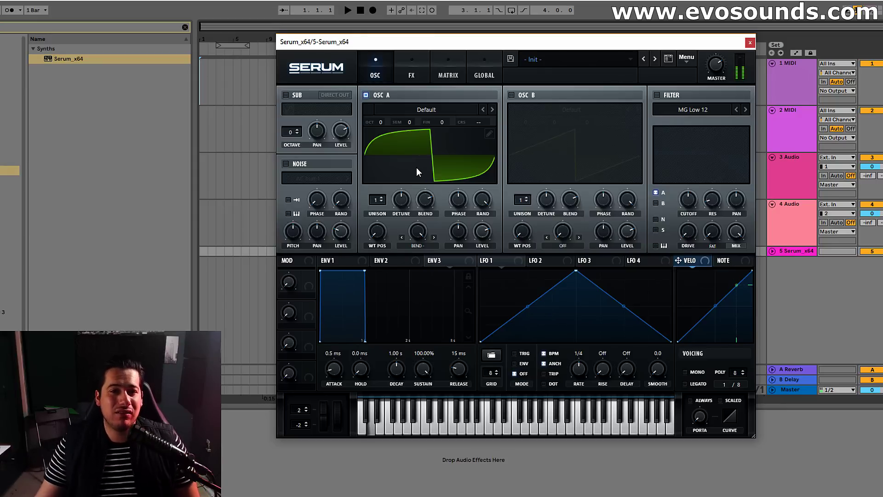
double_click(417, 232)
key("ctrl+z")
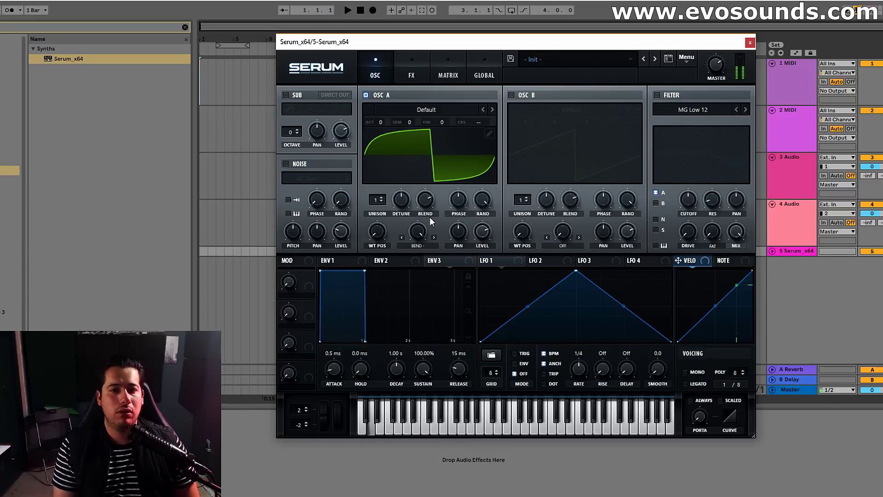
Step: Enable oscillator B, bend its wave like oscillator A's with Bend -, and detune it by 22 cents
left_click(511, 94)
left_click(557, 246)
left_click(575, 317)
left_click_drag(587, 122, 590, 115)
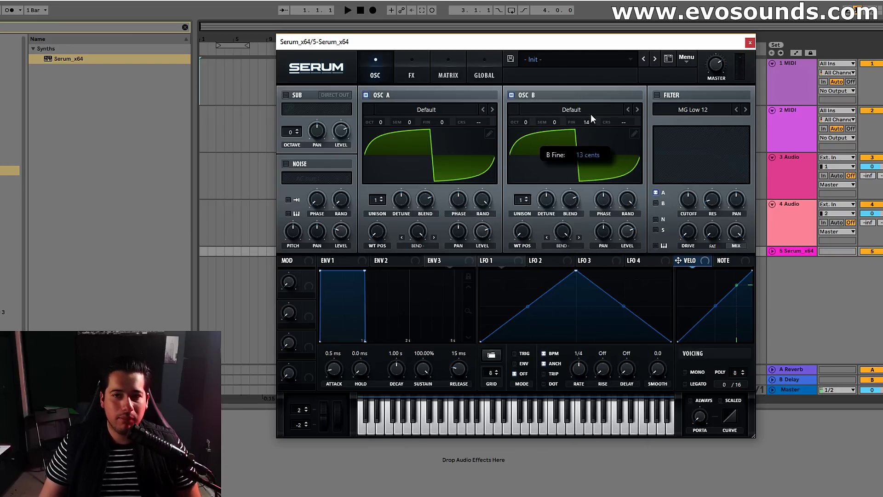
Step: Enable the filter, route oscillator B through it as well, and raise the cutoff slightly
left_click(658, 95)
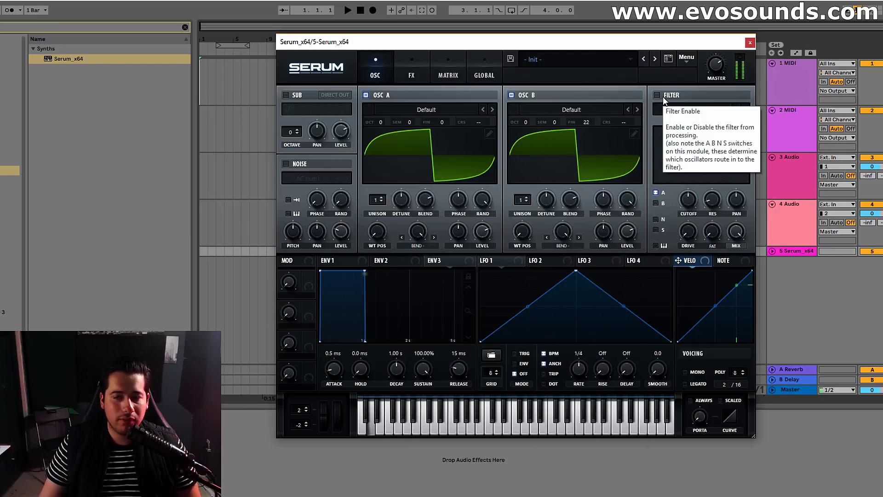
left_click(656, 203)
left_click_drag(689, 199, 696, 196)
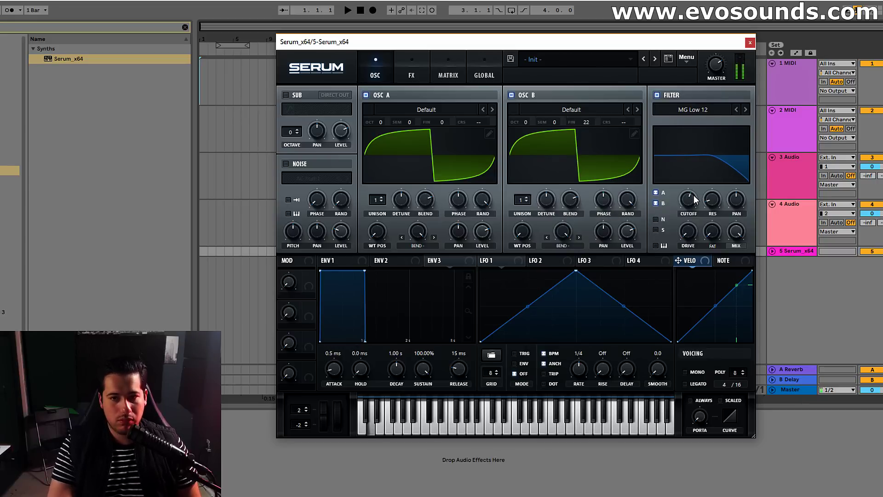
Step: Turn on Mono, Legato and the Always portamento option for the voicing
left_click(686, 372)
left_click(685, 384)
left_click(690, 400)
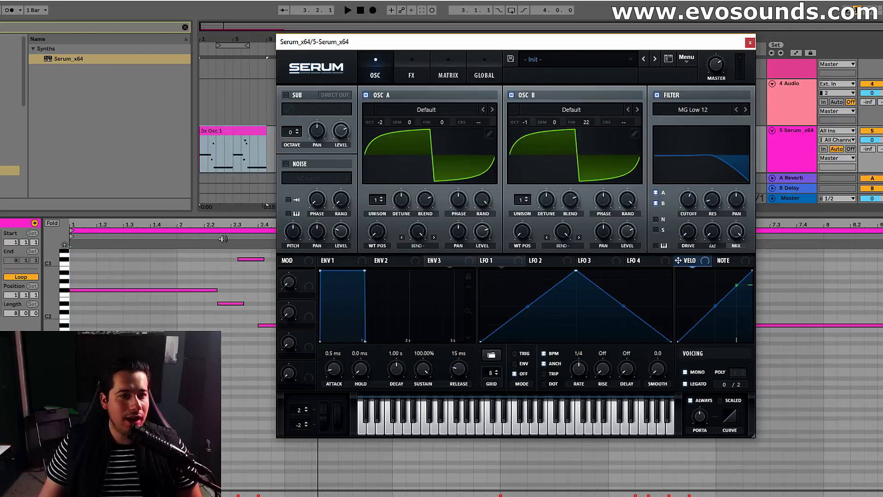
Step: Play the MIDI clip on the Serum track and turn on key tracking for the filter
left_click(219, 135)
key("space")
left_click(700, 407)
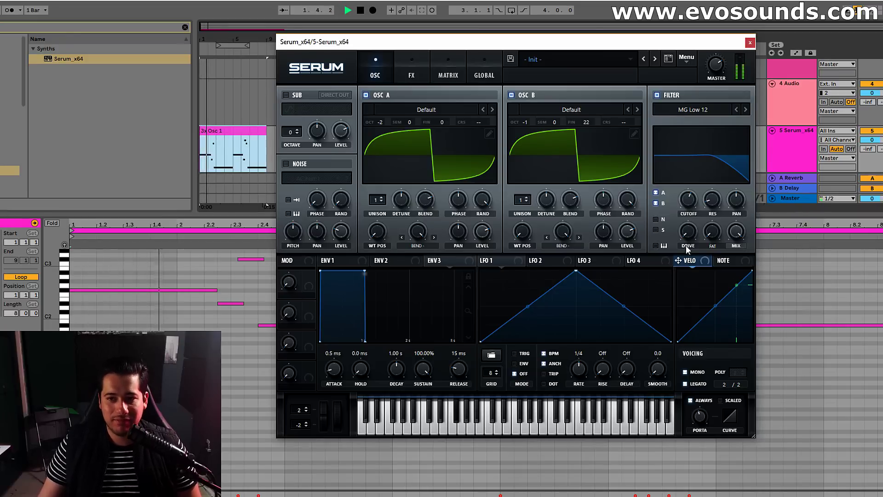
left_click(659, 245)
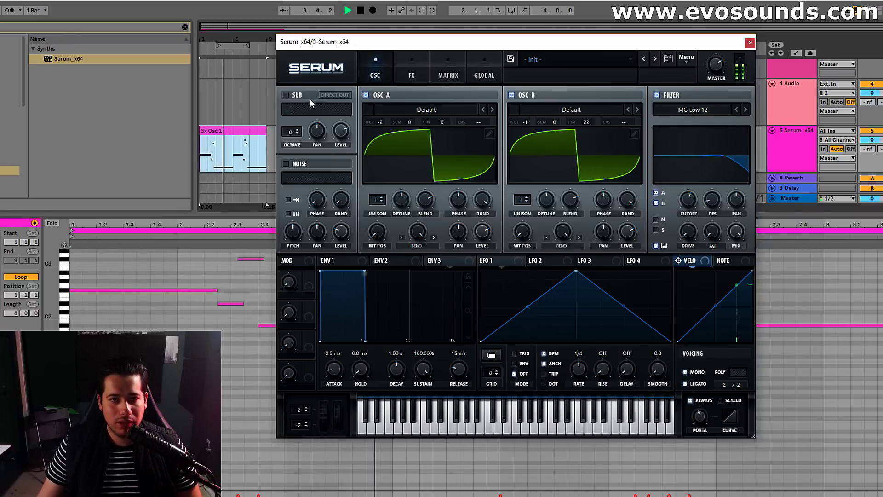
Step: Enable the sub oscillator with a saw shape, route noise and sub into the filter, and replay the clip
key("space")
left_click(286, 95)
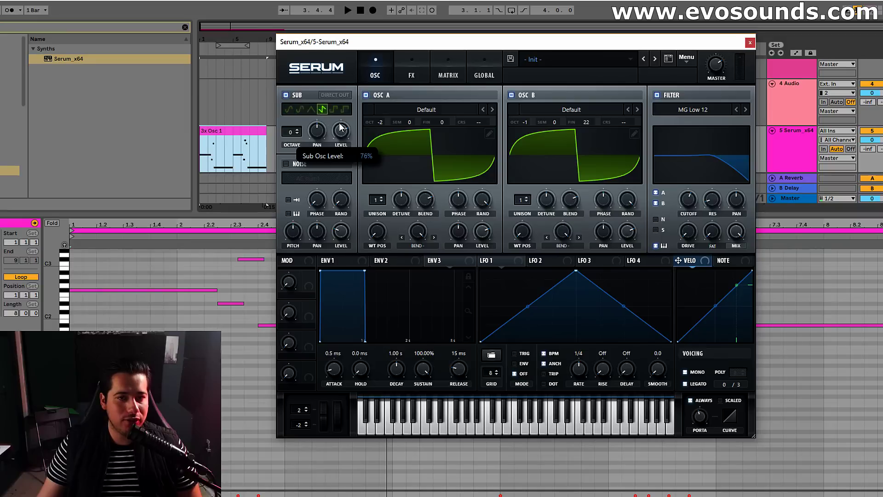
key("space")
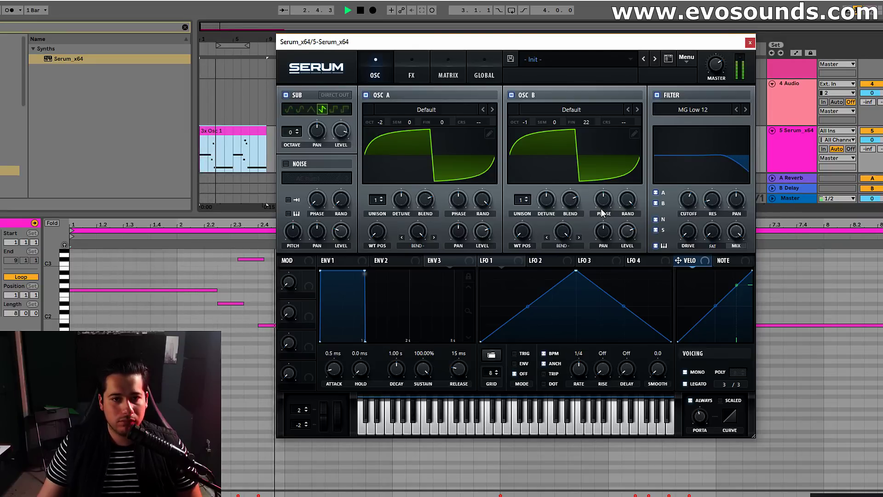
Step: Add a Reverb effect with about 38% mix and a Tube Distortion with increased drive
left_click(411, 75)
left_click(313, 209)
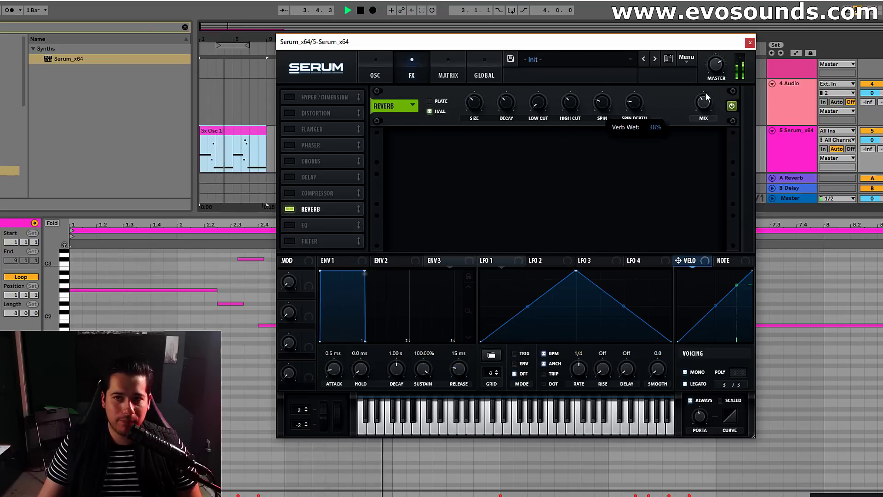
left_click(296, 113)
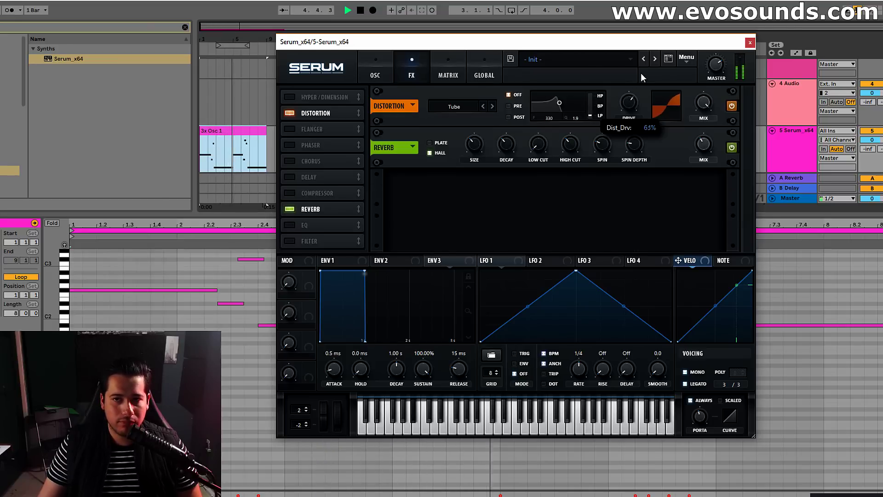
left_click(376, 75)
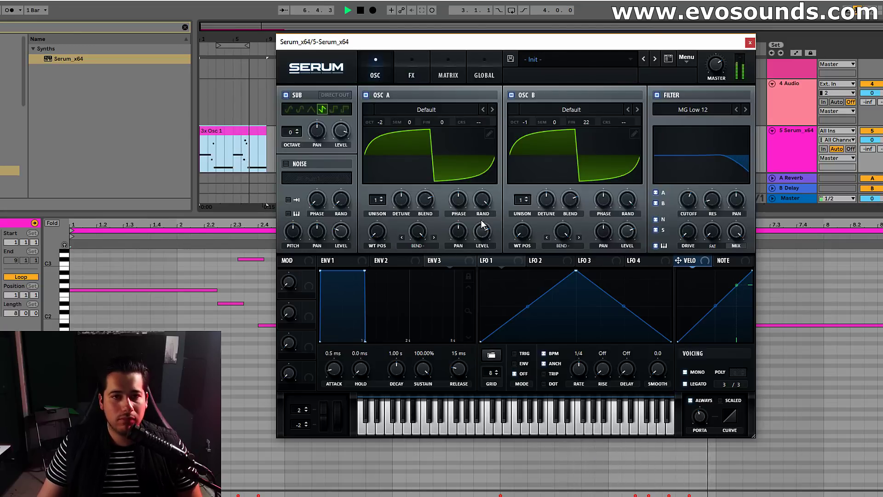
Step: Replay the clip to compare the sound of both oscillators with and without the Bend - warp
key("space")
key("space")
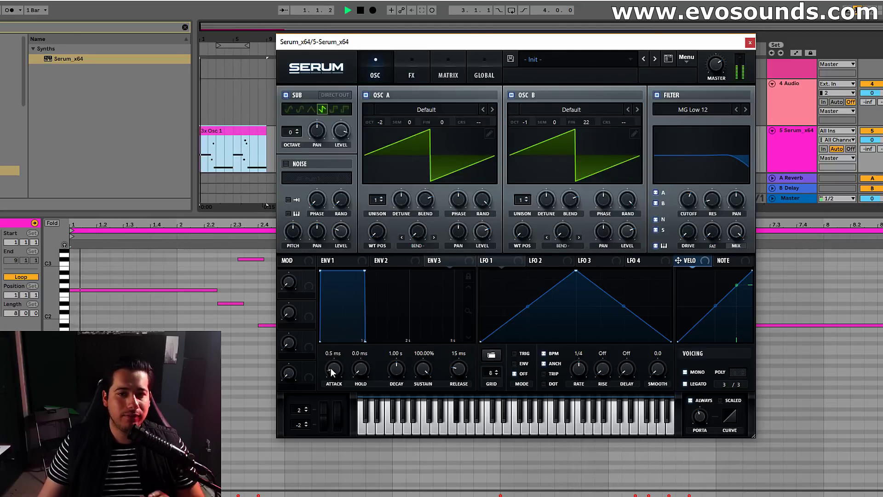
key("space")
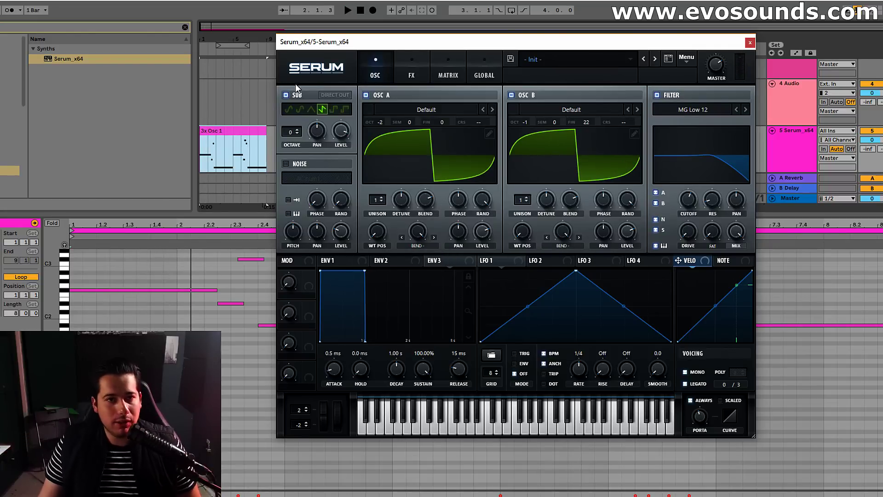
Step: Initialize the preset, set oscillator A's warp mode to Bend +/-, and sweep the warp to about -99%
left_click(685, 64)
left_click(695, 113)
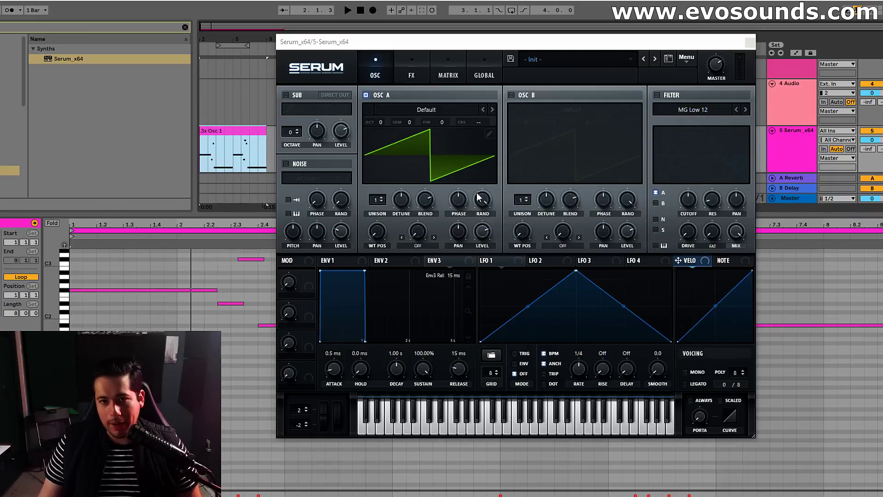
left_click(417, 233)
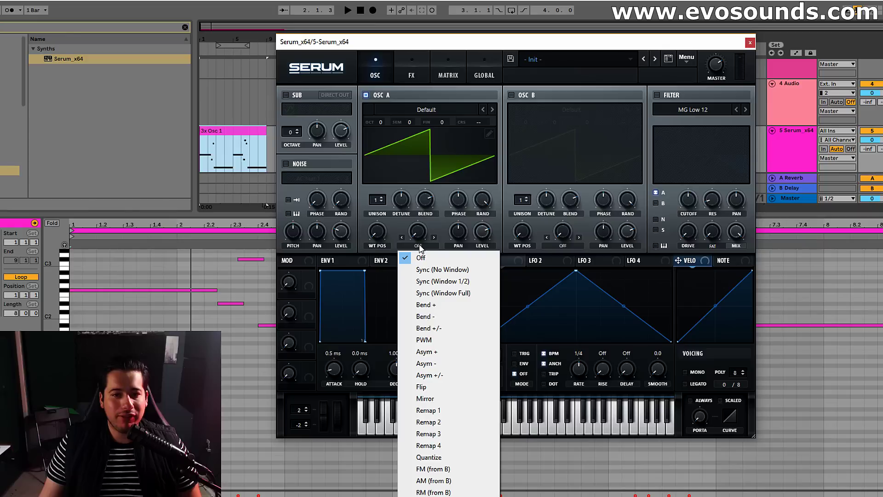
left_click(456, 328)
left_click_drag(415, 232, 371, 288)
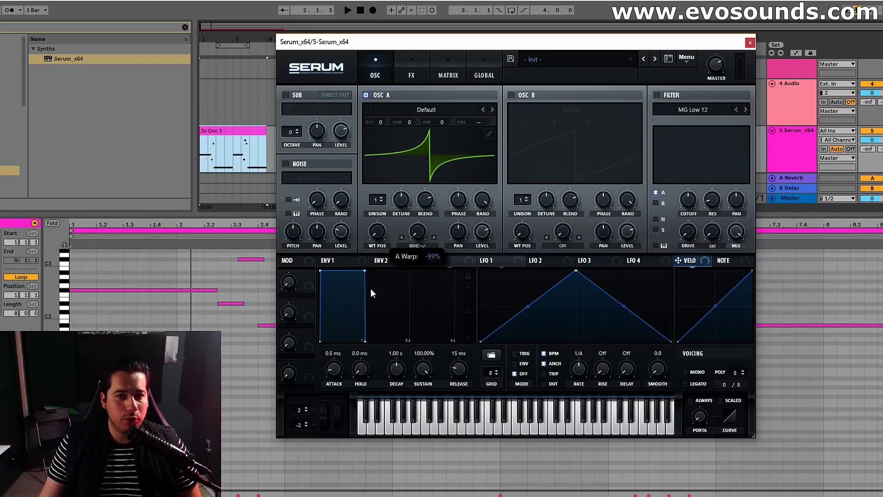
Step: Load the Digital wavetable CrushWub into oscillator A and raise the Bend +/- warp amount
left_click(431, 108)
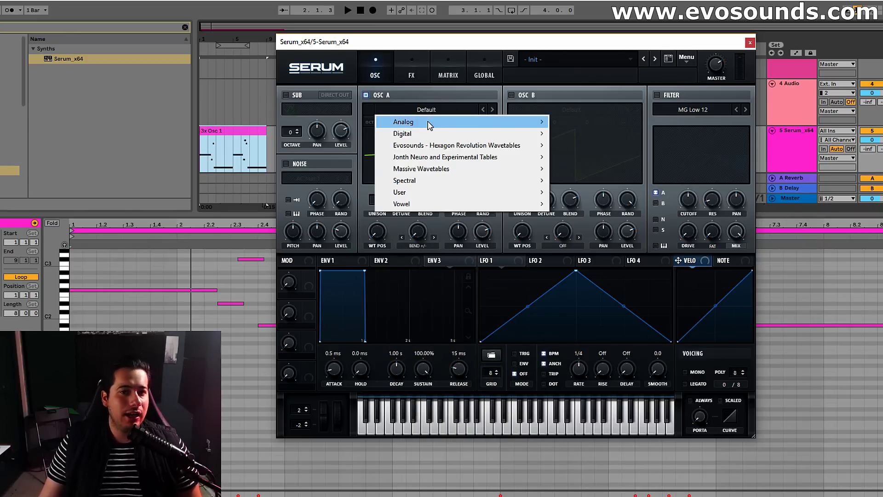
mouse_move(437, 134)
left_click(573, 163)
left_click_drag(418, 231, 476, 169)
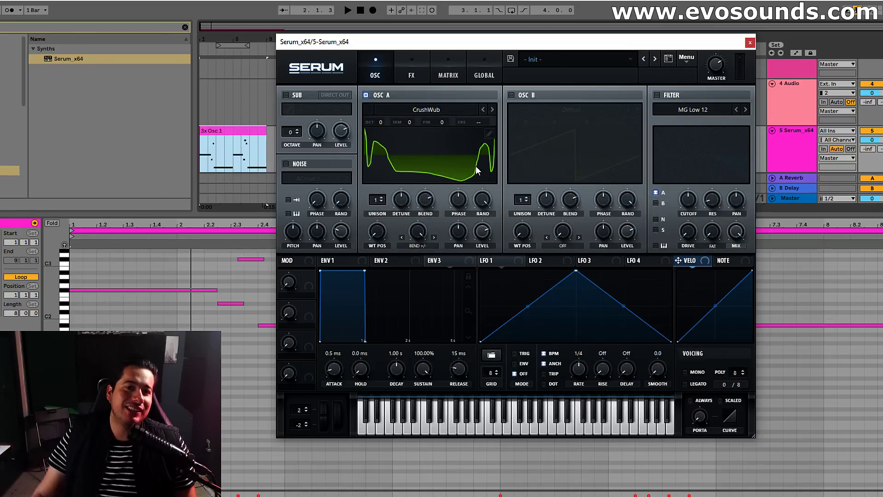
Step: Lower oscillator A's Bend +/- warp amount and assign LFO 1 to modulate it
left_click_drag(398, 220, 389, 270)
mouse_move(414, 233)
left_mouse_down()
mouse_move(412, 216)
mouse_move(409, 244)
mouse_move(406, 233)
left_mouse_up()
left_click_drag(489, 265, 416, 232)
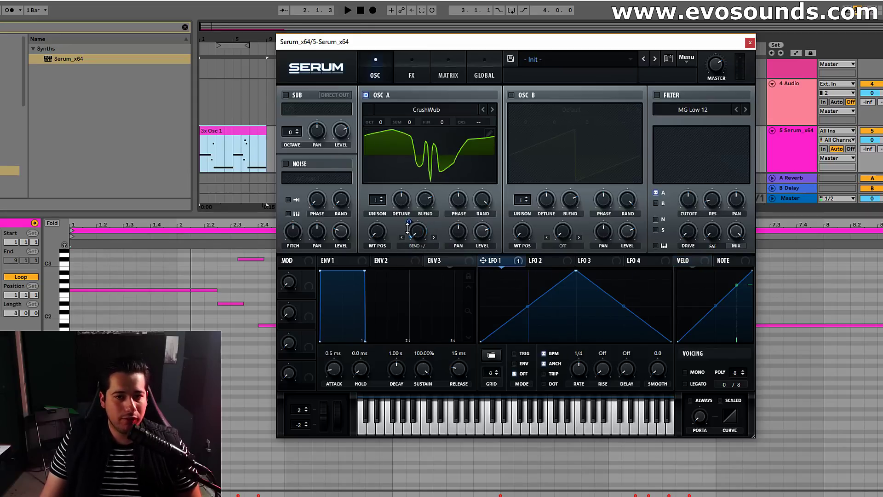
Step: Enable the filter and lower its cutoff
left_click(657, 96)
left_click_drag(689, 199, 566, 246)
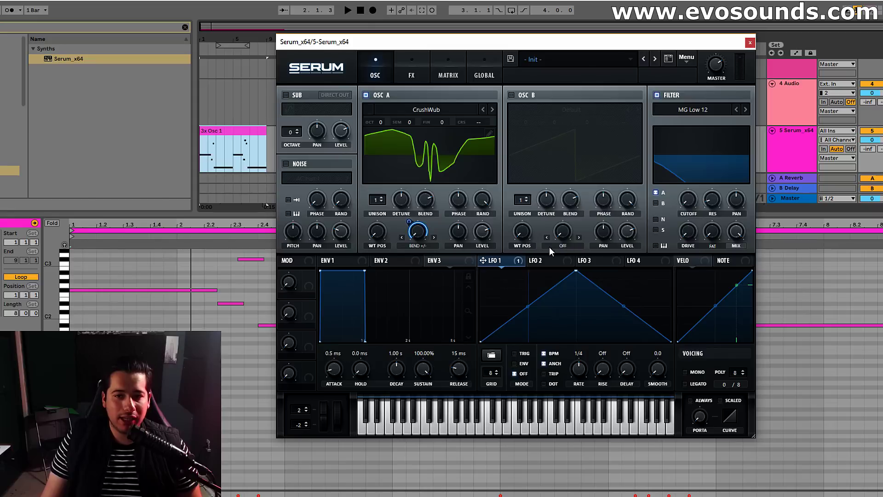
Step: Assign LFO 1 to the filter cutoff and reshape it into a rounded curve with an earlier peak, running in Trig mode
left_click_drag(674, 204, 688, 199)
left_click_drag(576, 271, 538, 270)
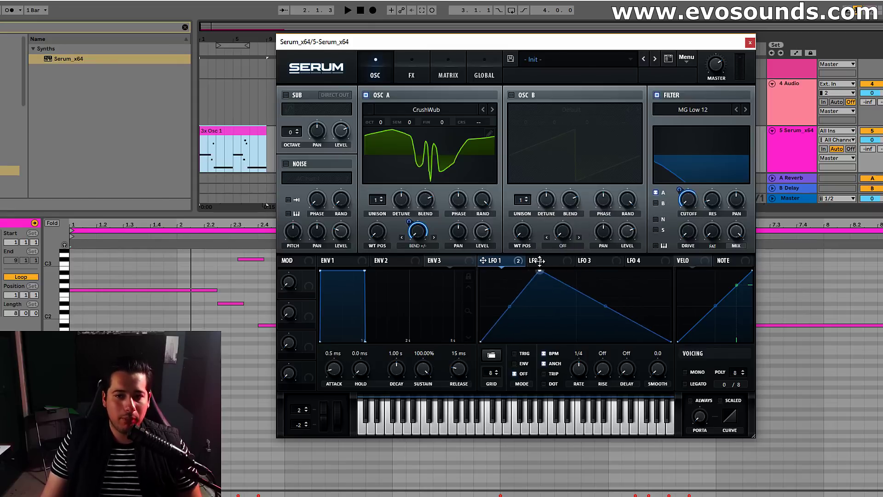
left_click_drag(510, 305, 497, 291)
left_click_drag(608, 307, 619, 291)
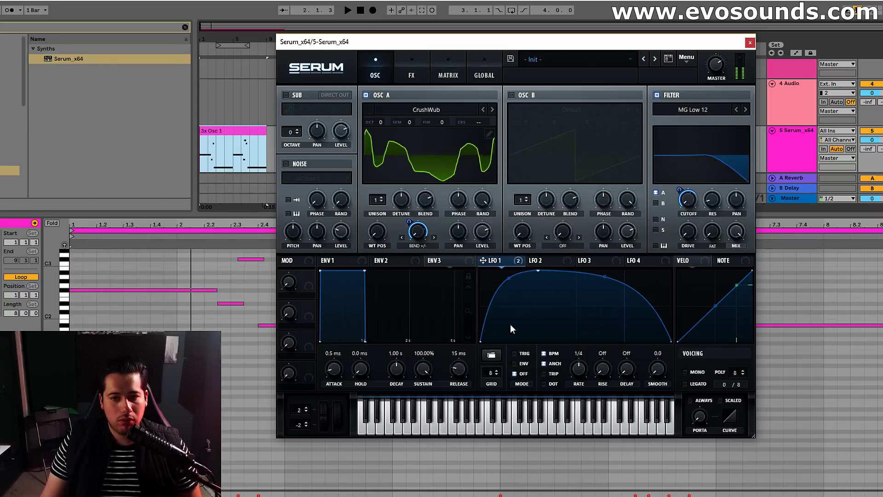
left_click(514, 353)
Step: Enable the Distortion effect and return to the oscillator view
left_click(409, 73)
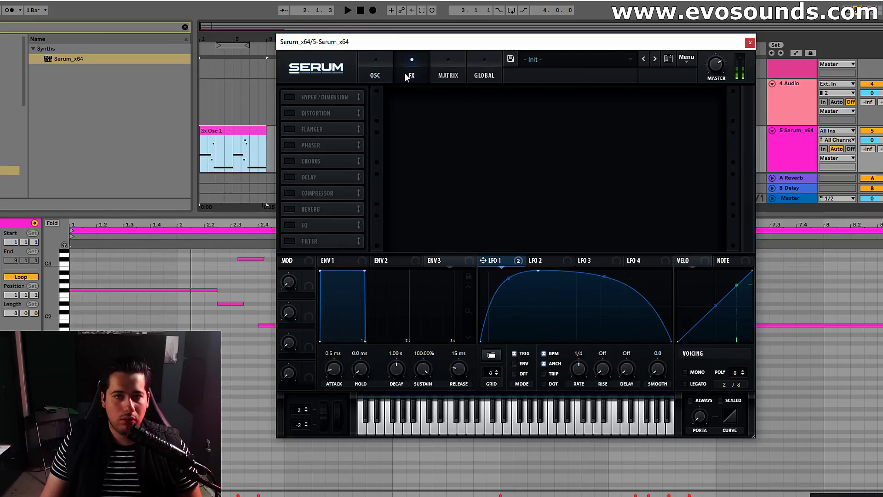
left_click(289, 113)
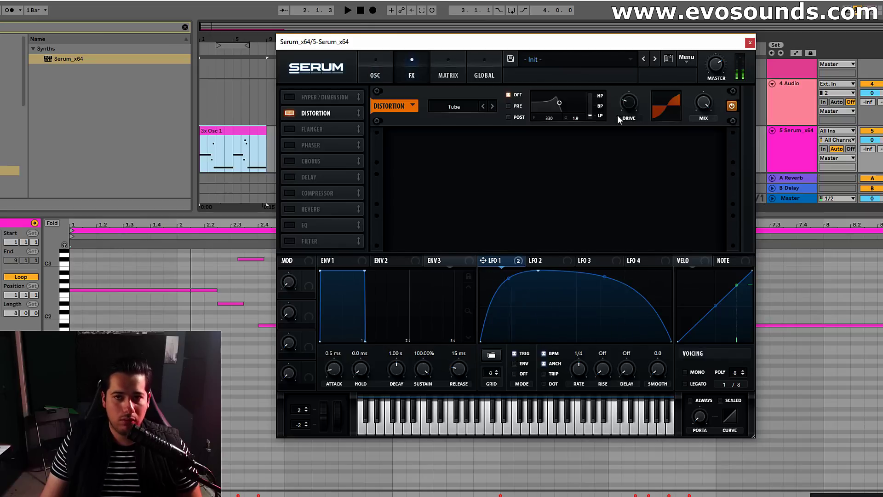
left_click(361, 69)
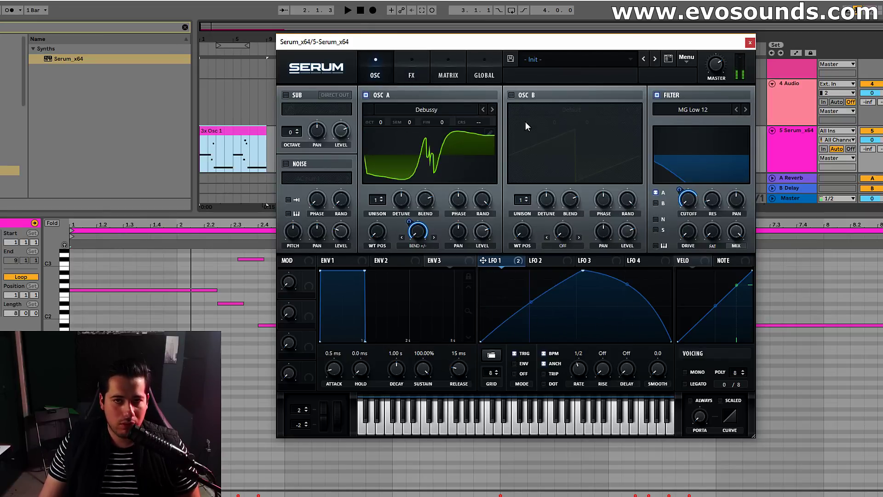
Step: Initialize the preset and set oscillator A's warp mode to PWM
left_click(685, 58)
left_click(690, 102)
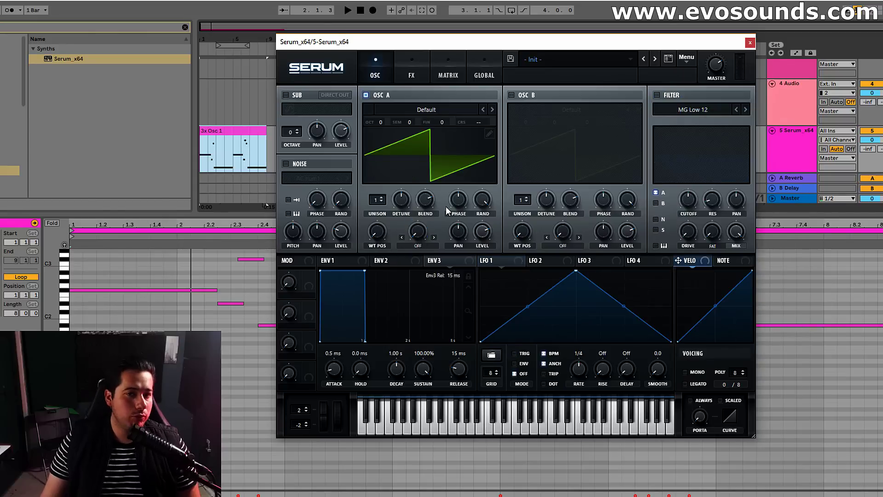
left_click(419, 246)
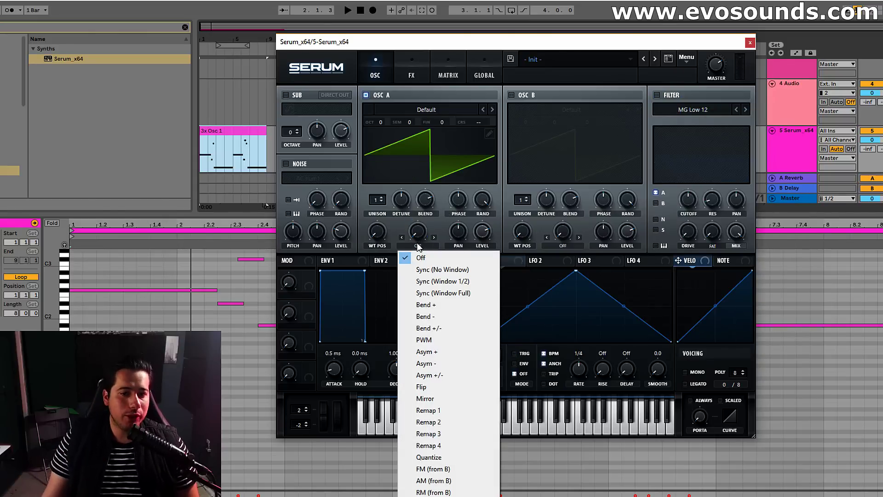
left_click(435, 340)
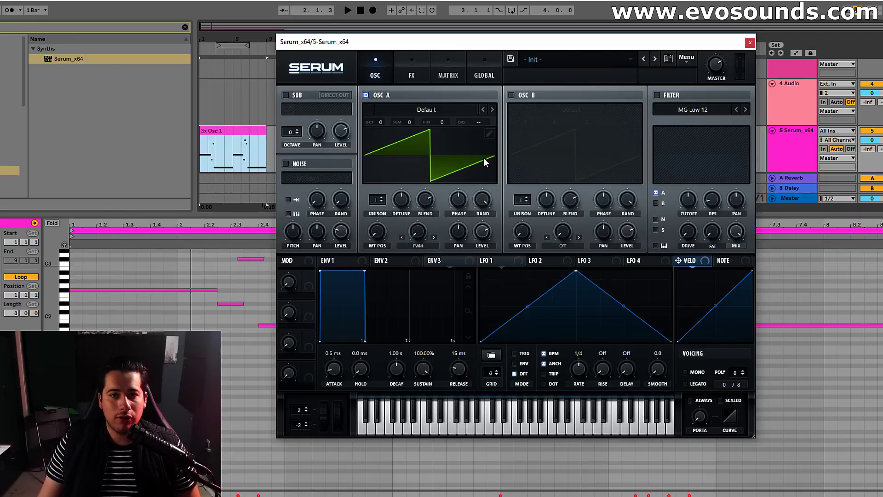
Step: Sweep oscillator A's PWM warp amount up and down on the Default saw wavetable
left_click_drag(418, 231, 423, 167)
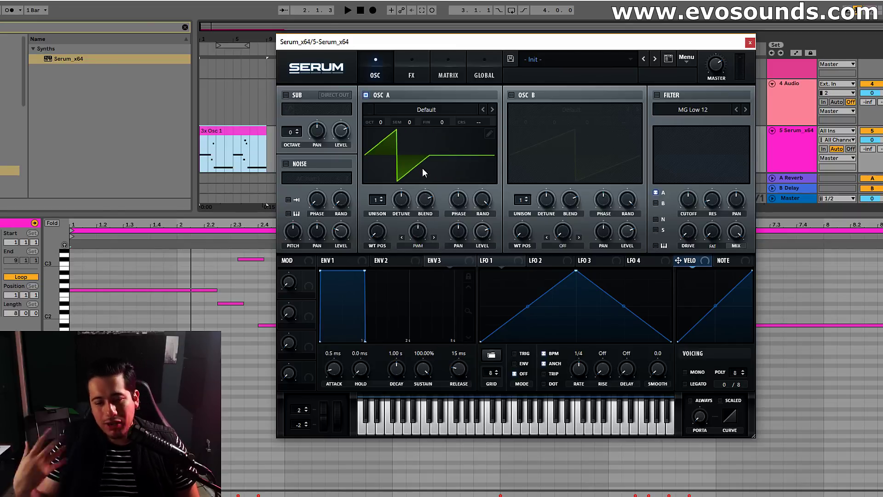
left_click_drag(422, 167, 414, 151)
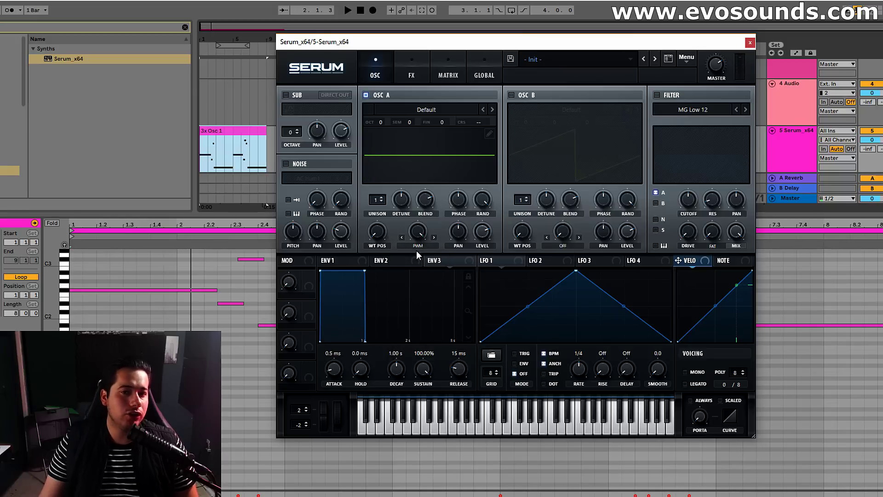
left_click_drag(418, 239, 431, 153)
Step: Load the Analog wavetable Basic Shapes into oscillator A and set its wavetable position to 4
left_click(418, 111)
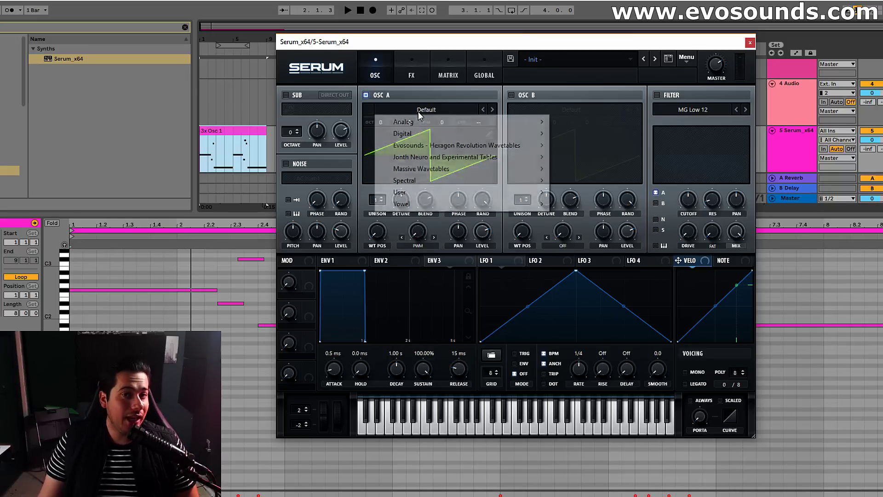
mouse_move(427, 122)
left_click(606, 168)
left_click_drag(382, 231, 380, 265)
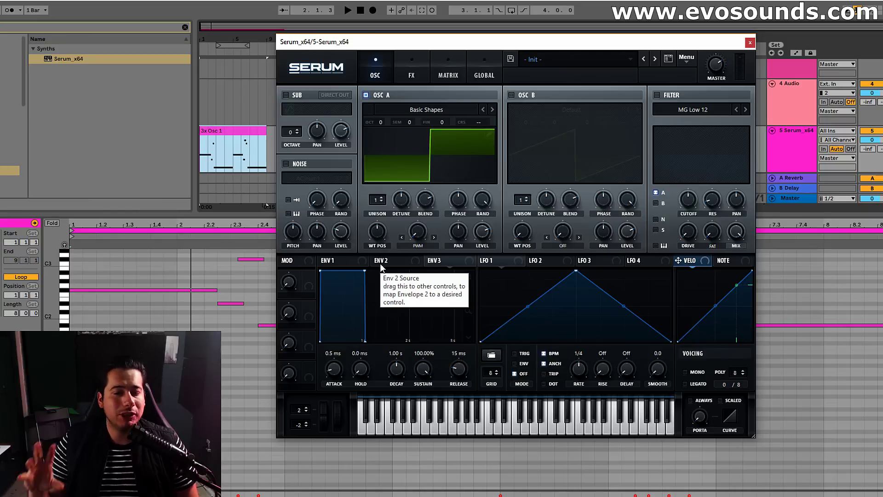
mouse_move(411, 234)
left_mouse_down()
mouse_move(410, 216)
mouse_move(411, 235)
left_mouse_up()
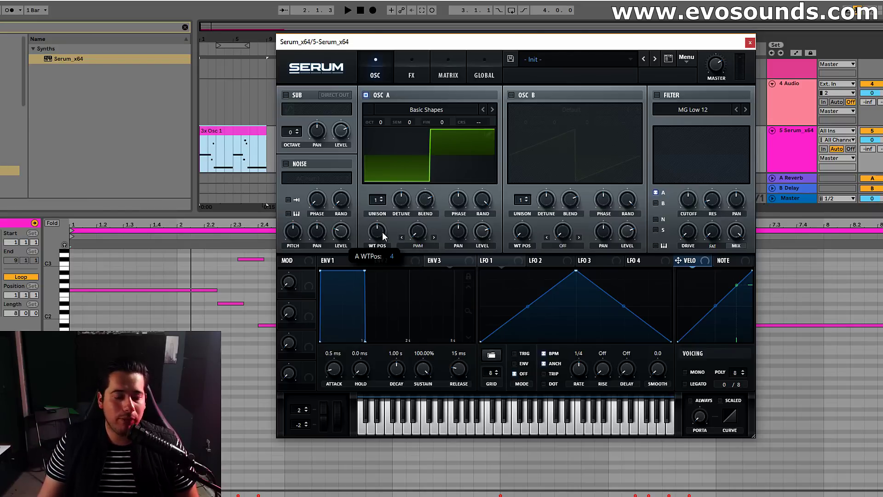
Step: Raise oscillator A's PWM warp amount and modulate it with LFO 1 at a rate of 1/64
left_click_drag(430, 152, 396, 150)
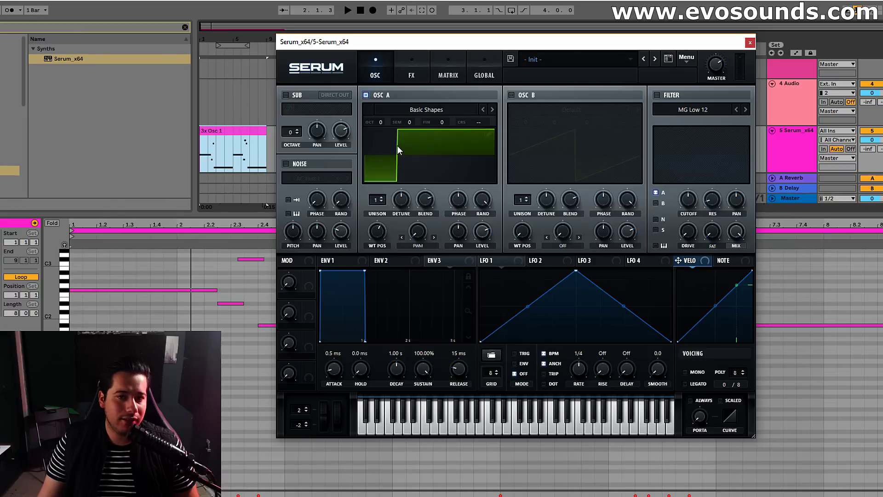
mouse_move(385, 231)
left_mouse_down()
mouse_move(393, 222)
mouse_move(393, 244)
left_mouse_up()
left_click_drag(442, 180, 499, 275)
left_click_drag(420, 241, 416, 233)
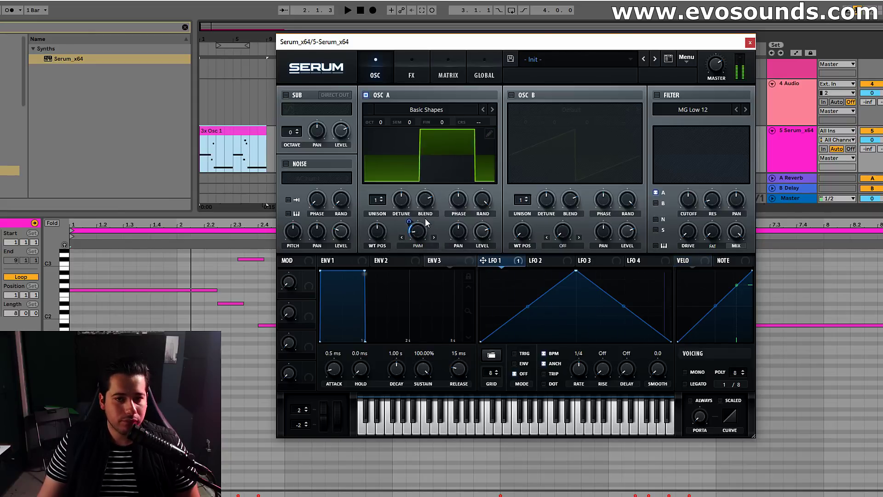
left_click_drag(578, 368, 598, 354)
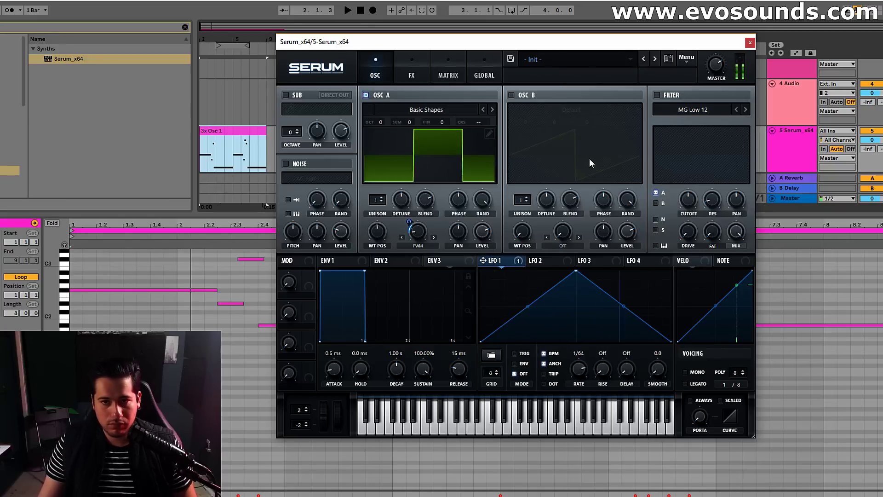
Step: Start playback and enable the Reverb effect, returning to the oscillator view
key("space")
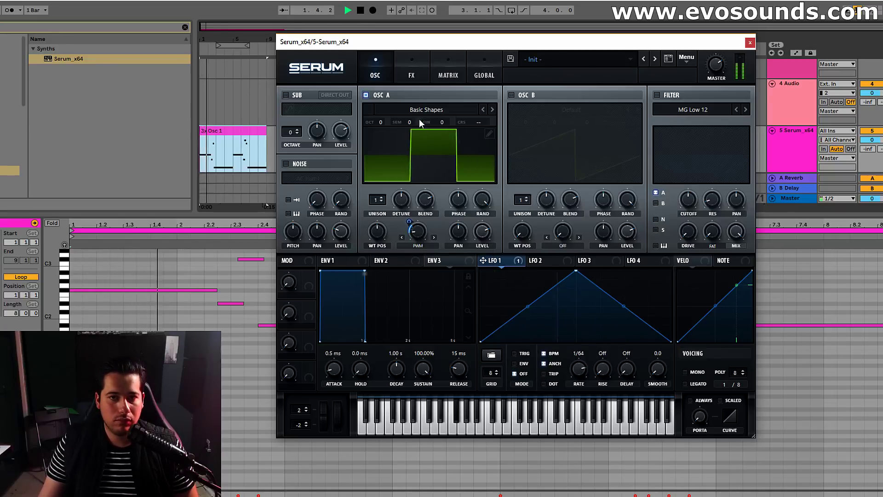
left_click(411, 73)
left_click(289, 209)
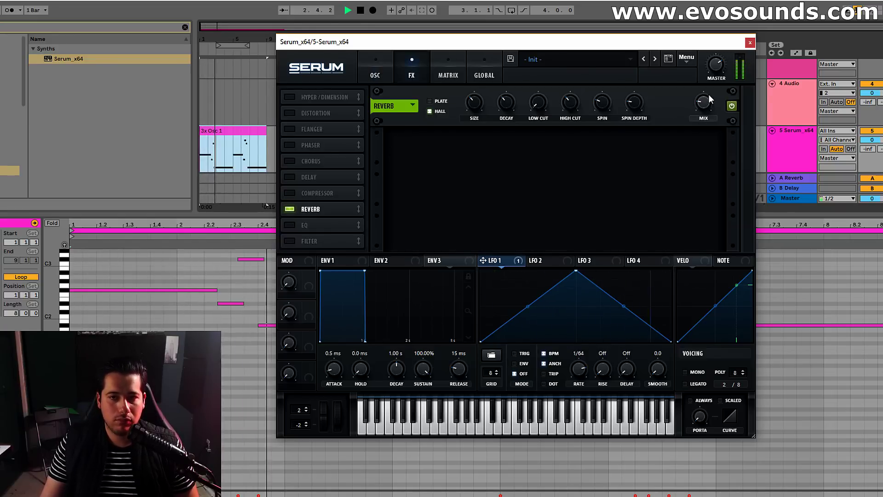
left_click(375, 74)
Step: Set the voicing to mono legato with portamento always on, and raise the enabled filter's cutoff during playback
left_click(685, 372)
key("space")
key("space")
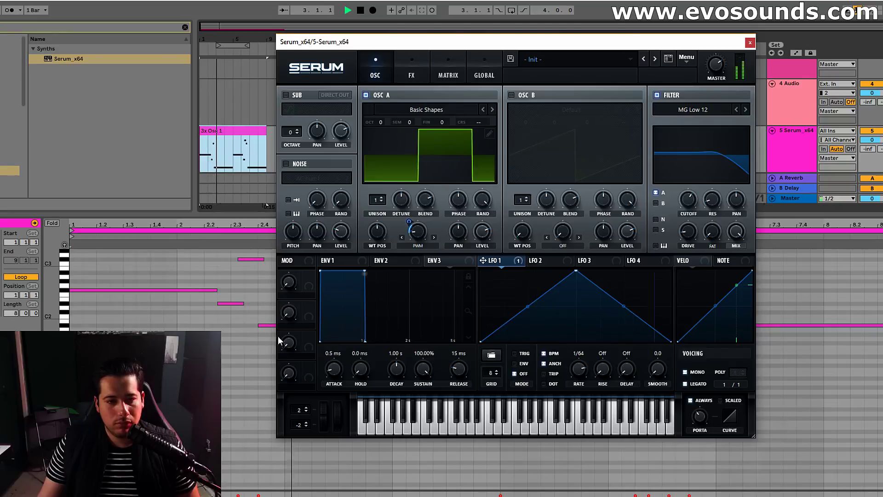
mouse_move(685, 204)
left_click_drag(686, 204, 685, 196)
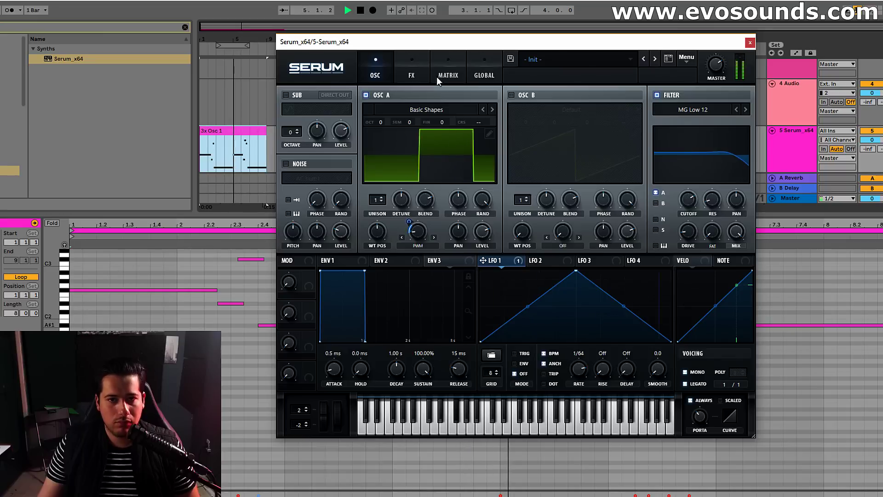
Step: Remove LFO 1 from oscillator A's PWM warp, try reassigning it at a 1/16 rate, and remove all modulators again
right_click(416, 236)
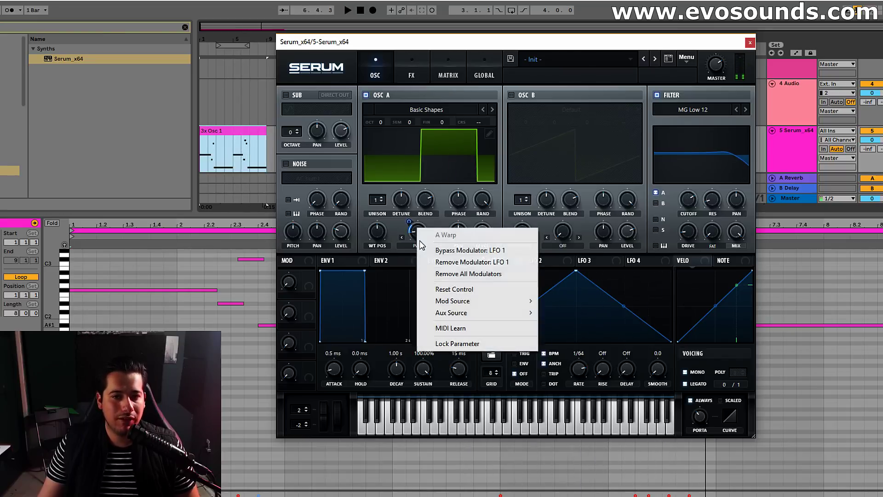
left_click(439, 272)
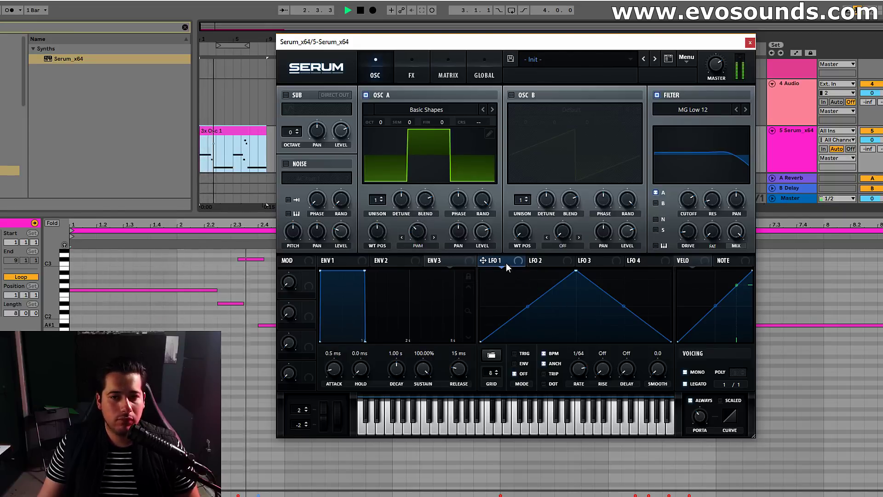
left_click_drag(483, 260, 417, 232)
right_click(417, 230)
left_click(466, 275)
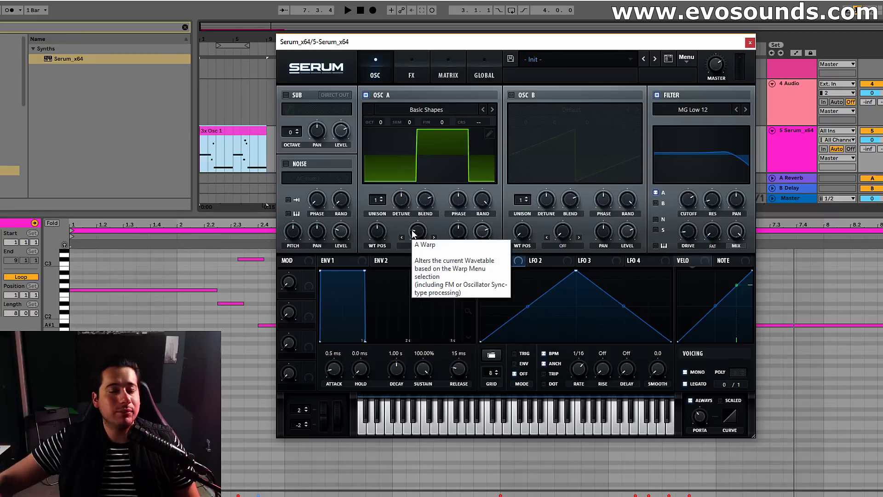
Step: Set oscillator A's warp mode to Asym +, keeping the Basic Shapes wavetable
left_click(442, 111)
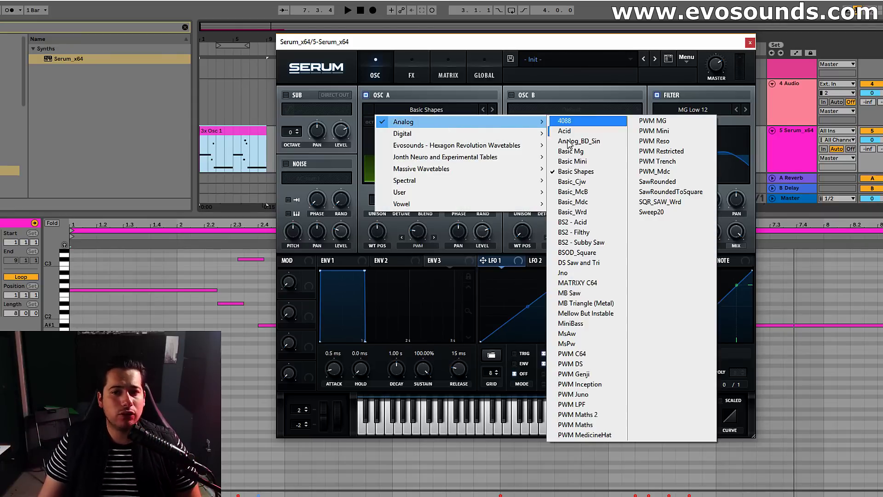
left_click(421, 94)
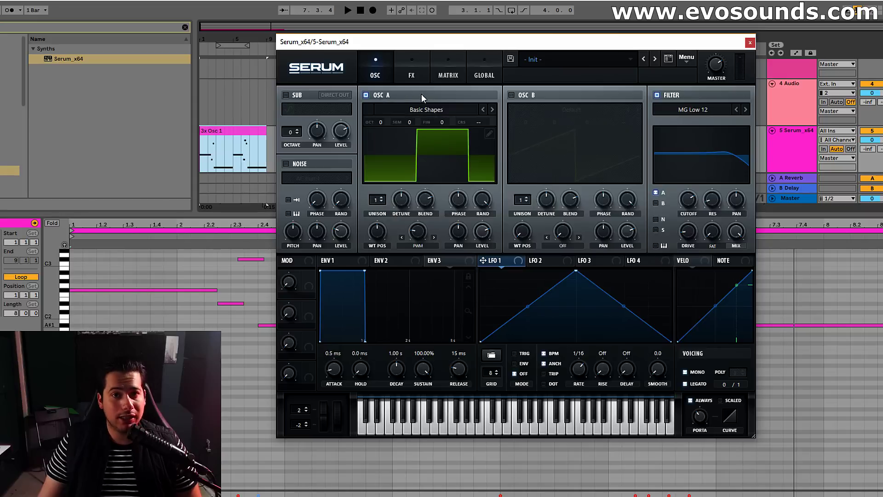
left_click(422, 247)
left_click(445, 356)
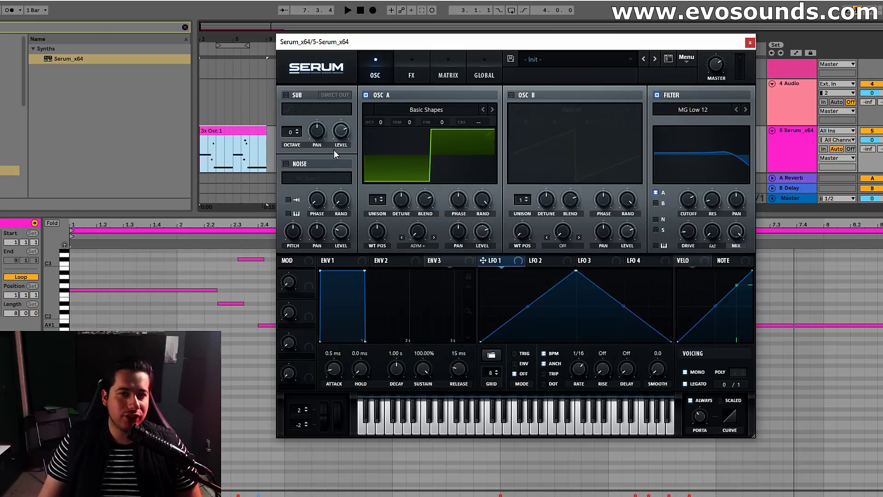
Step: Load the Digital wavetable Dist WaTech into oscillator A and sweep the Asym + warp, ending at 0%
left_click(426, 109)
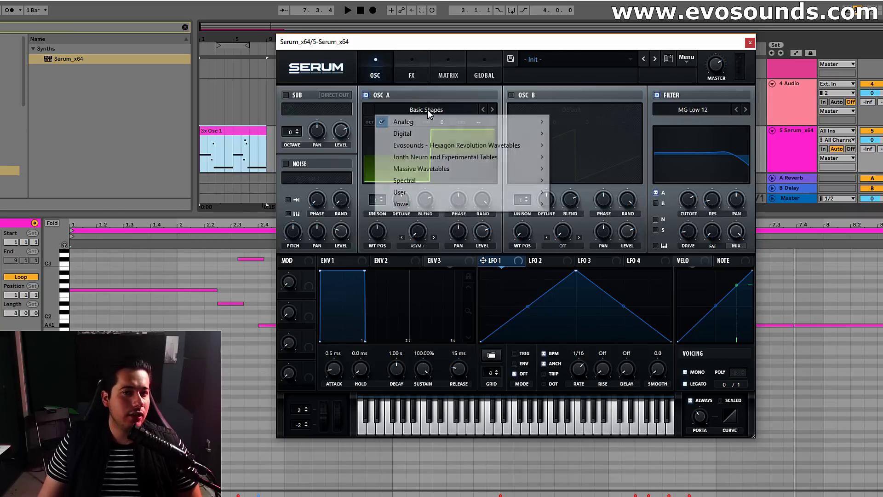
mouse_move(529, 122)
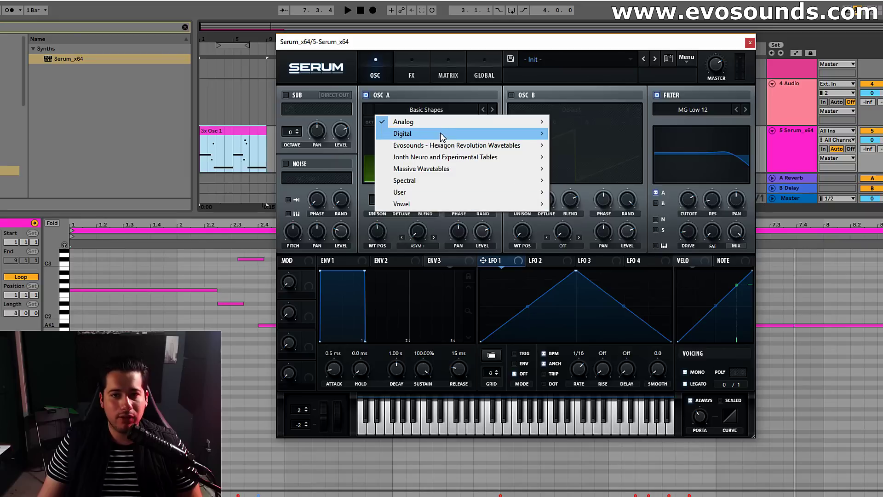
mouse_move(444, 135)
left_click(575, 253)
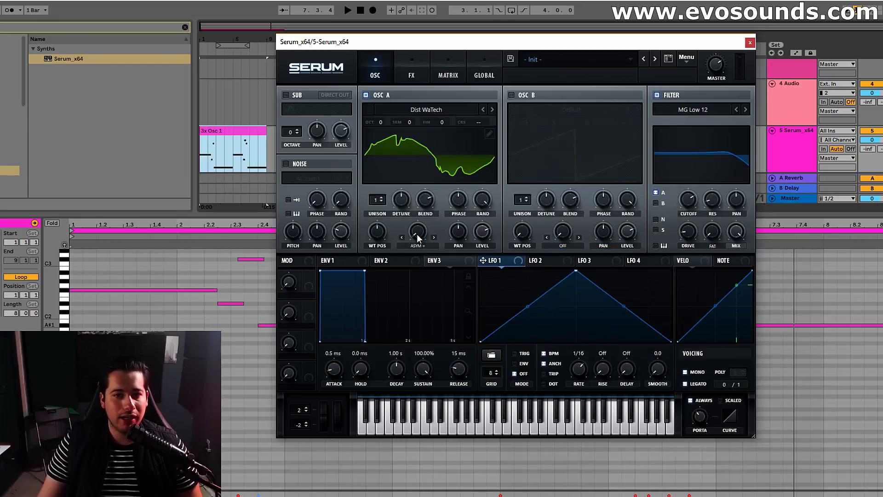
left_click_drag(422, 234, 416, 253)
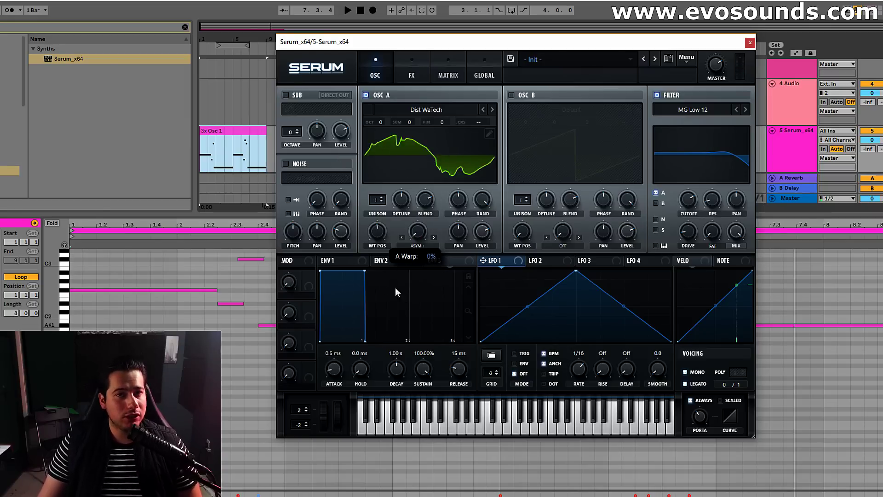
Step: Set oscillator A's warp mode to Asym +/-, remove the warp's modulation, and return its amount to about 2%
left_click(416, 246)
left_click(445, 361)
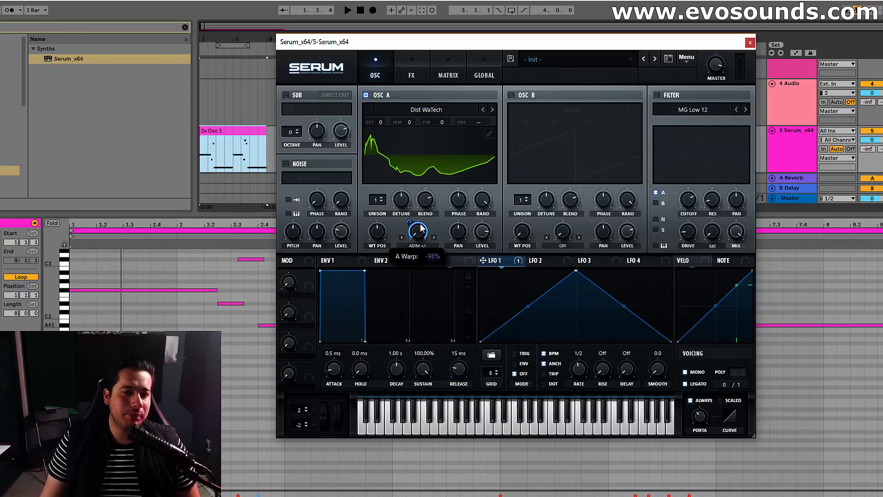
right_click(418, 233)
left_click(471, 368)
left_click_drag(365, 274, 417, 231)
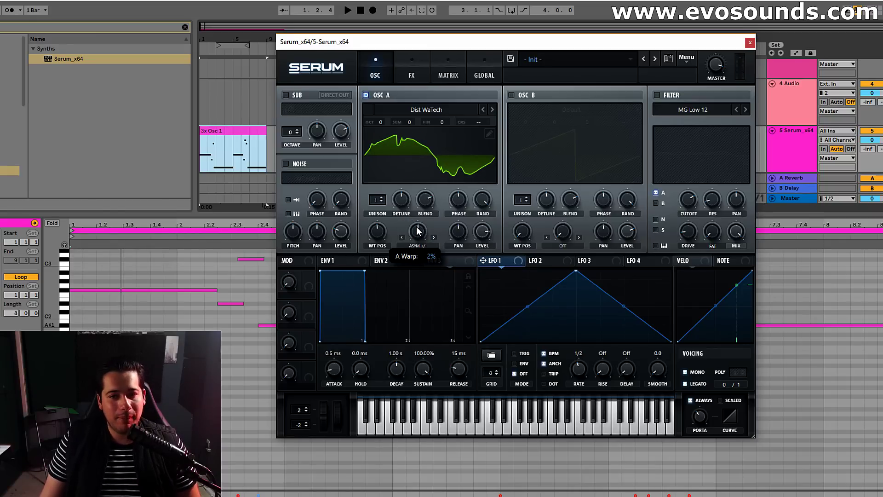
mouse_move(416, 231)
left_mouse_down()
mouse_move(391, 258)
mouse_move(443, 181)
mouse_move(405, 272)
mouse_move(418, 234)
left_mouse_up()
Step: Set oscillator A's warp mode to Flip and sweep the warp amount, ending at about 37%
left_click(419, 246)
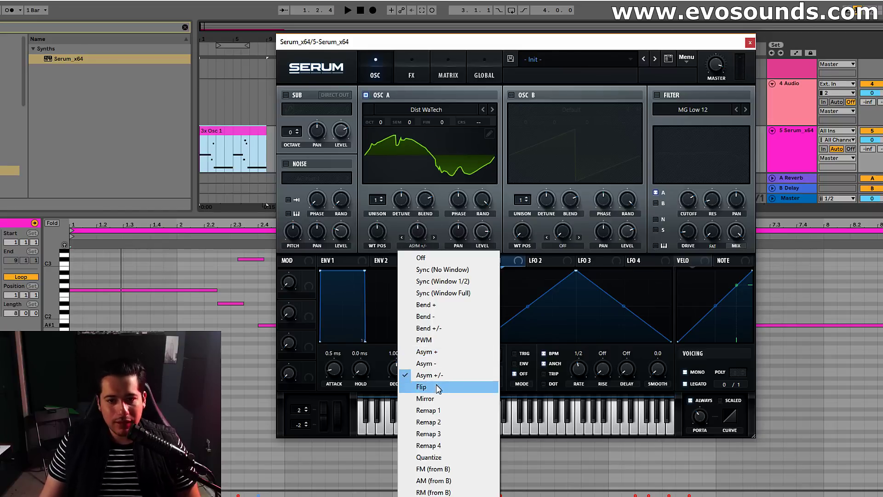
left_click(422, 387)
left_click_drag(417, 232, 454, 150)
left_click_drag(391, 238, 436, 199)
left_click_drag(440, 196, 423, 231)
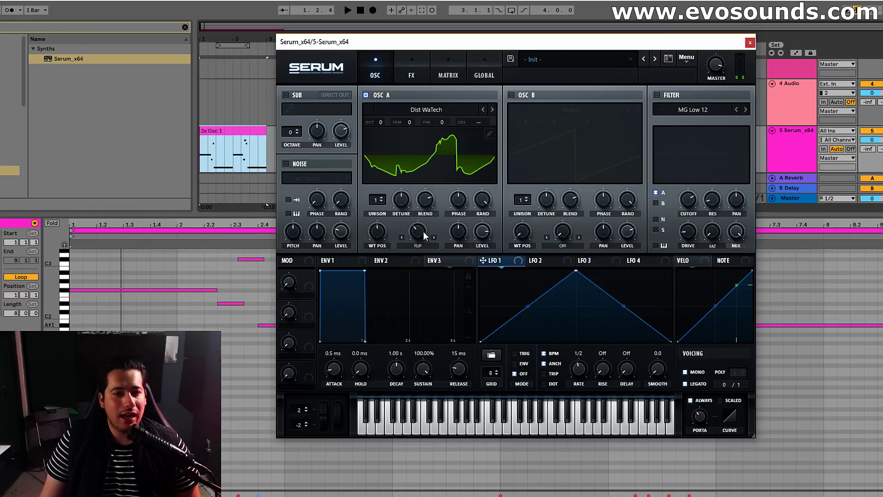
double_click(424, 231)
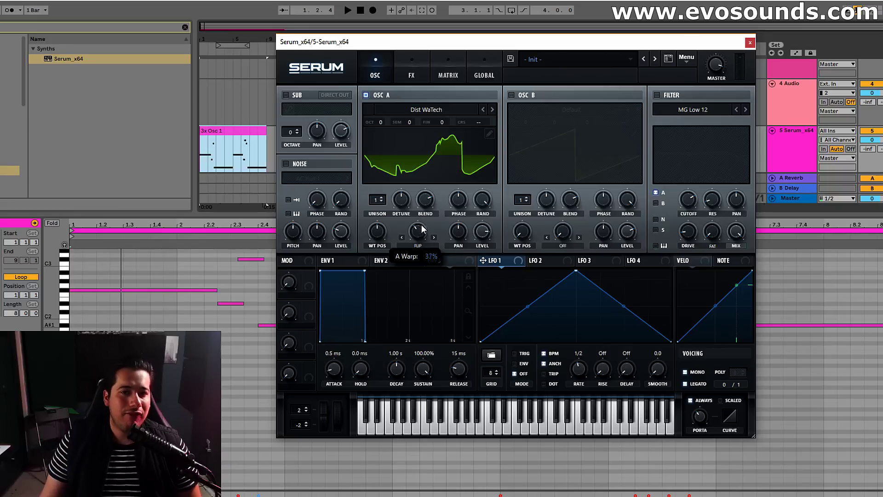
Step: Finish sweeping oscillator A's Flip warp and switch the warp mode to Mirror, sweeping its amount as well
left_click_drag(404, 228, 456, 116)
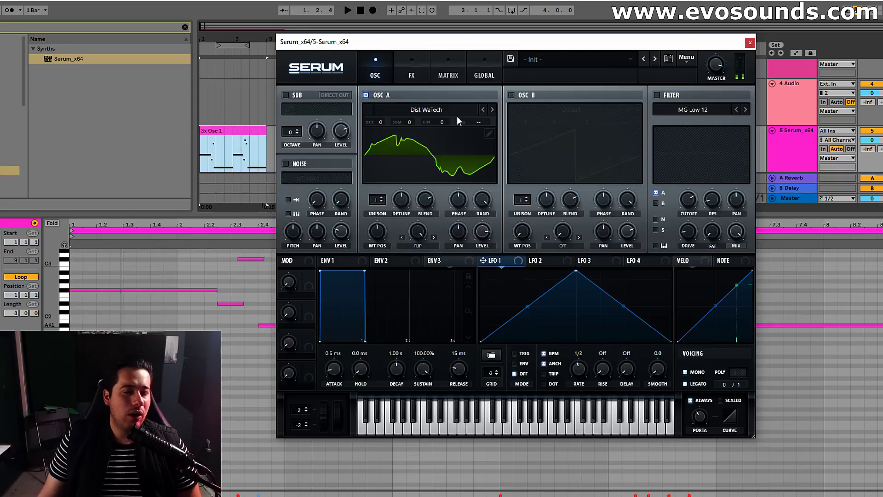
left_click_drag(417, 231, 389, 265)
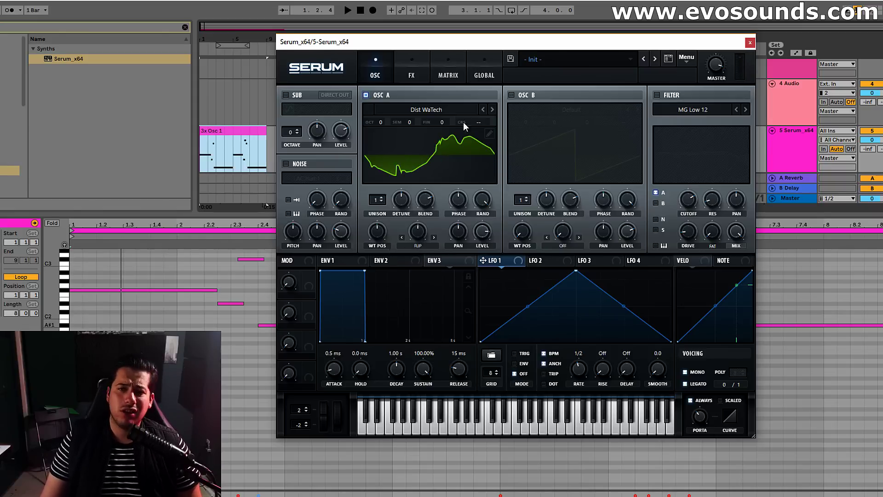
left_click(425, 244)
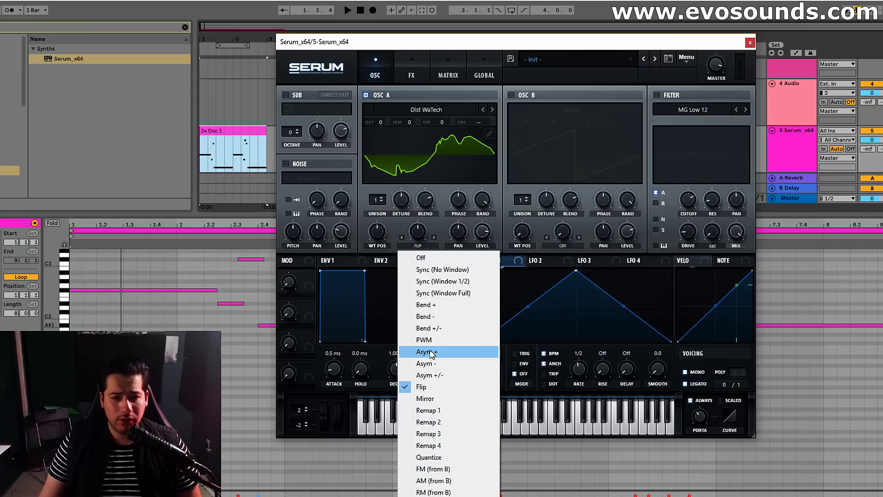
left_click(446, 401)
left_click_drag(418, 232, 435, 188)
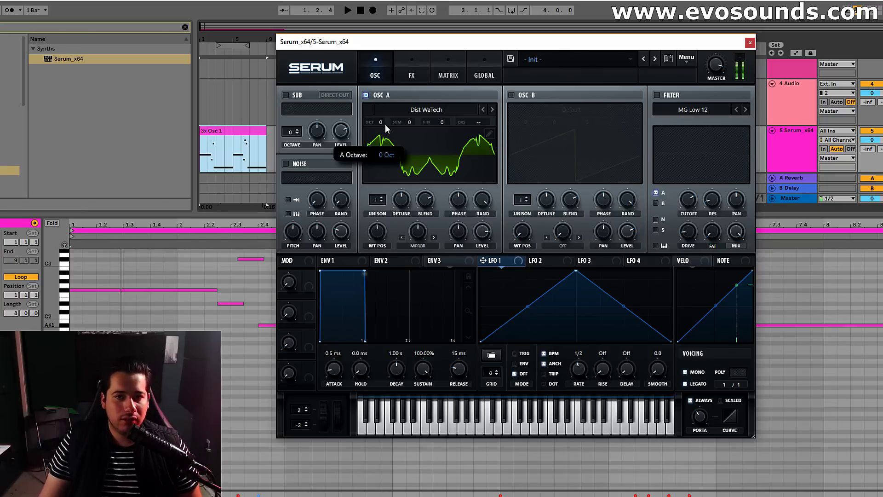
Step: Compare the Mirror warp with the unwarped wave by switching oscillator A's warp mode to Off and back to Mirror
left_click(417, 246)
left_click(429, 255)
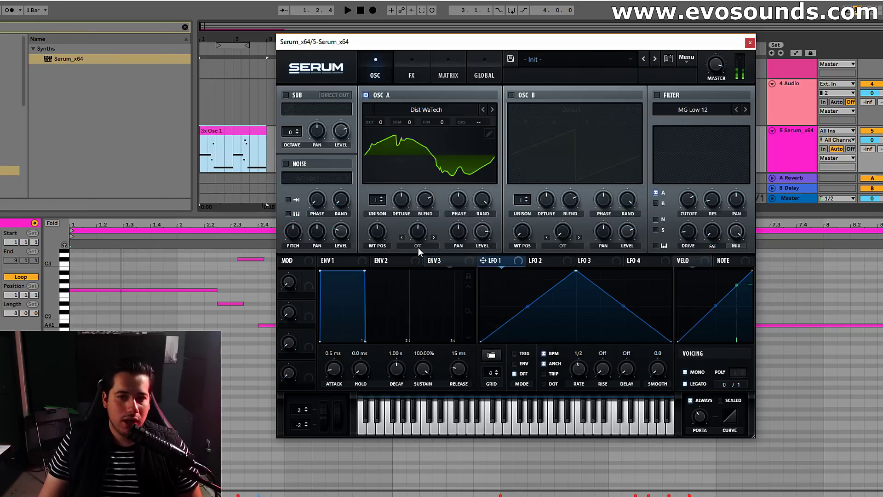
left_click(418, 247)
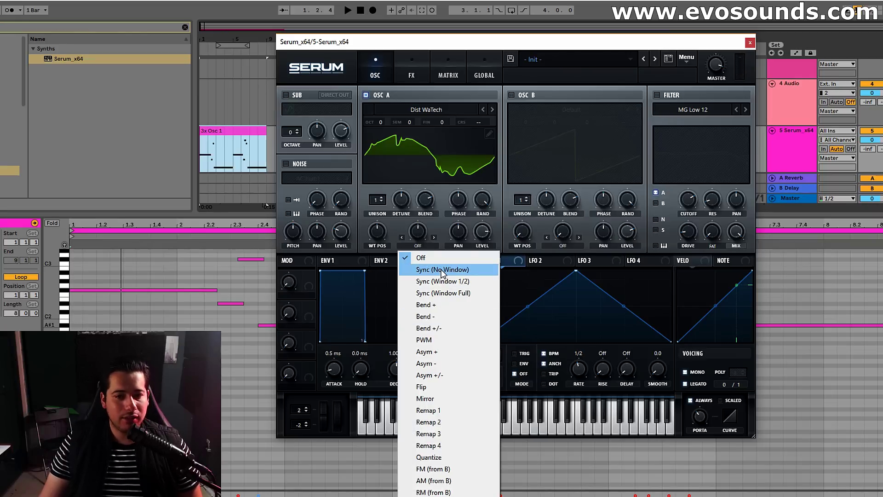
left_click(444, 399)
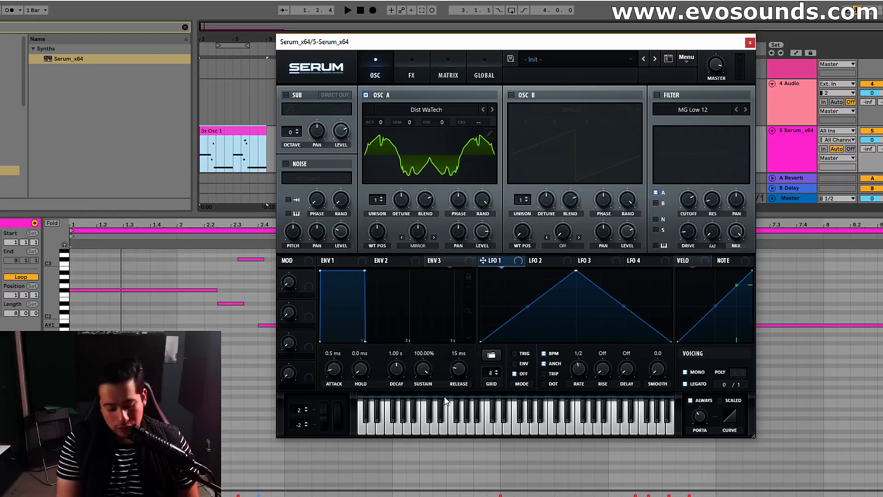
Step: Assign LFO 1 to oscillator A's Mirror warp and bow both slopes of the LFO shape upward into rounded curves
mouse_move(427, 229)
left_mouse_down()
mouse_move(433, 211)
mouse_move(401, 260)
mouse_move(442, 197)
mouse_move(415, 252)
mouse_move(423, 199)
mouse_move(397, 243)
mouse_move(401, 225)
mouse_move(399, 241)
mouse_move(418, 232)
left_mouse_up()
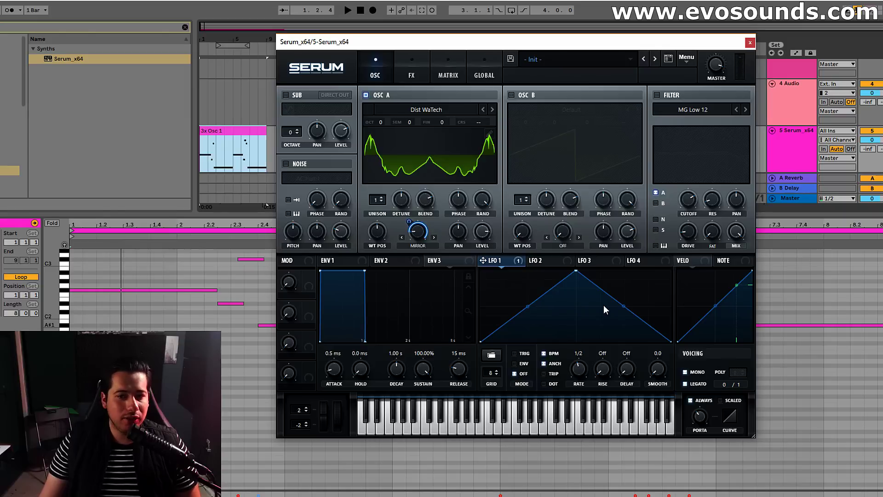
left_click_drag(625, 304, 624, 279)
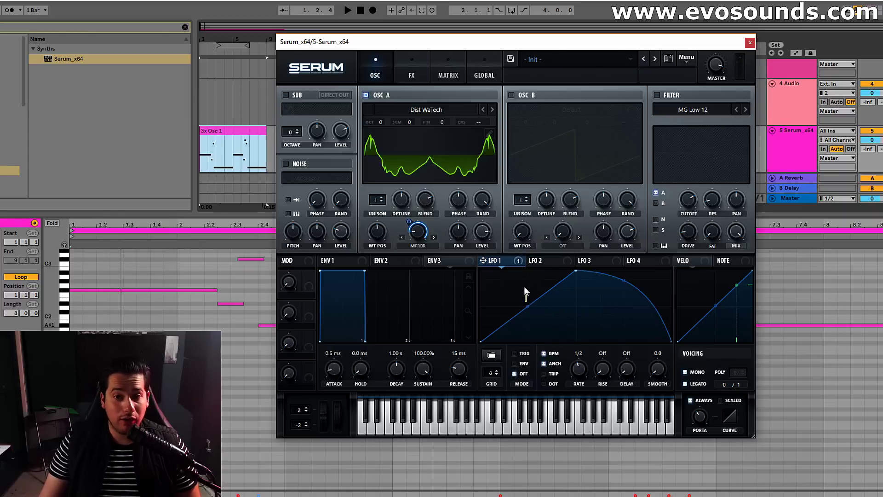
left_click_drag(528, 305, 527, 273)
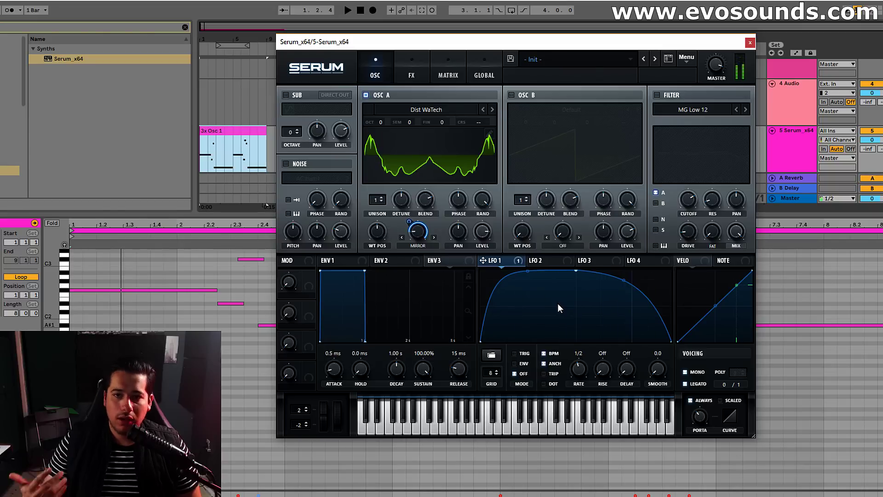
Step: Remove all modulators from oscillator A's warp and change the warp mode to Remap 1
right_click(418, 225)
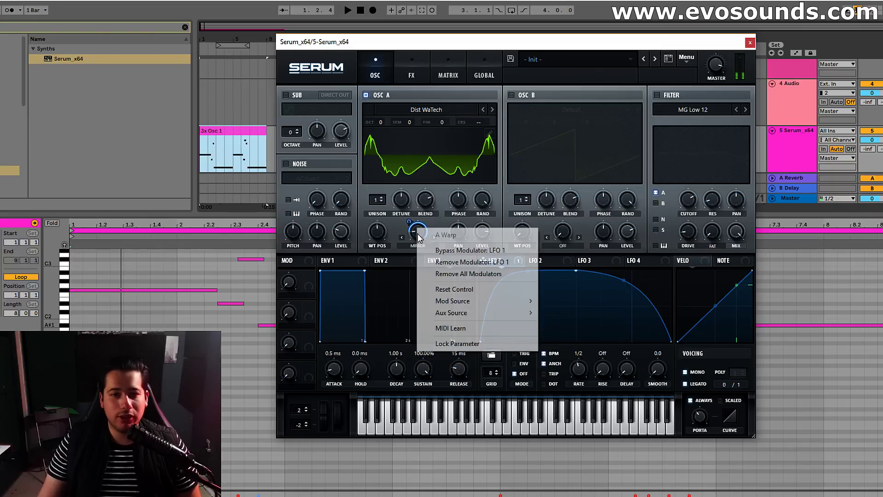
left_click(460, 274)
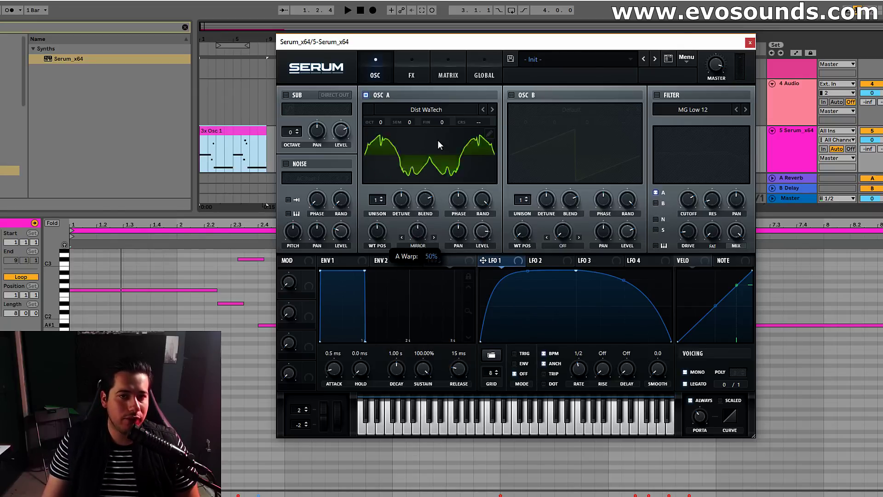
left_click(418, 245)
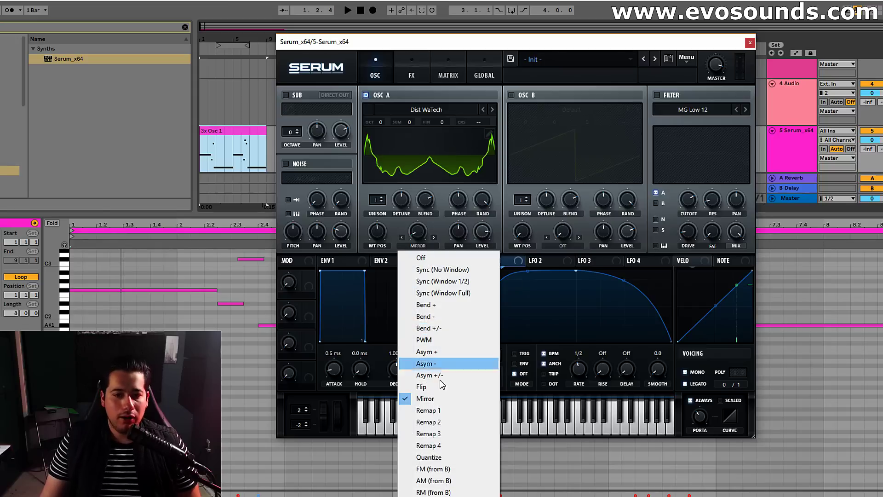
left_click(442, 411)
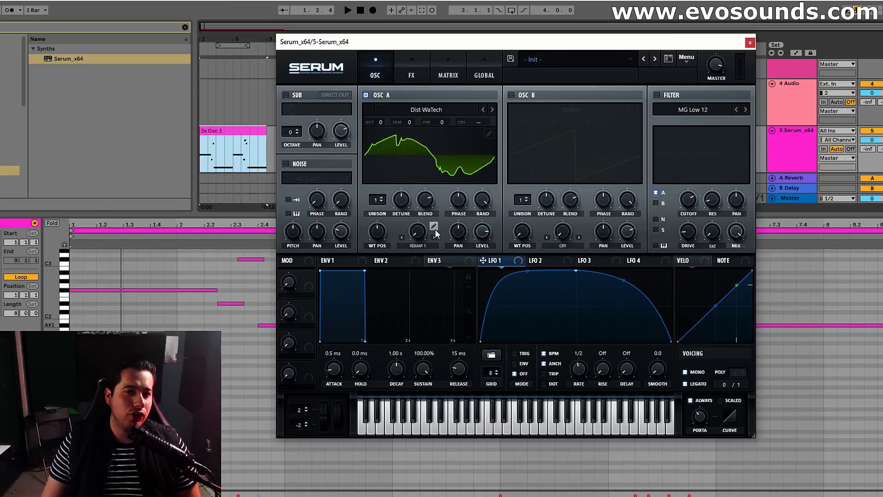
Step: Open the Remap 1 editor and draw a custom zigzag curve of several peaks and dips, raising oscillator A's warp amount
left_click(434, 227)
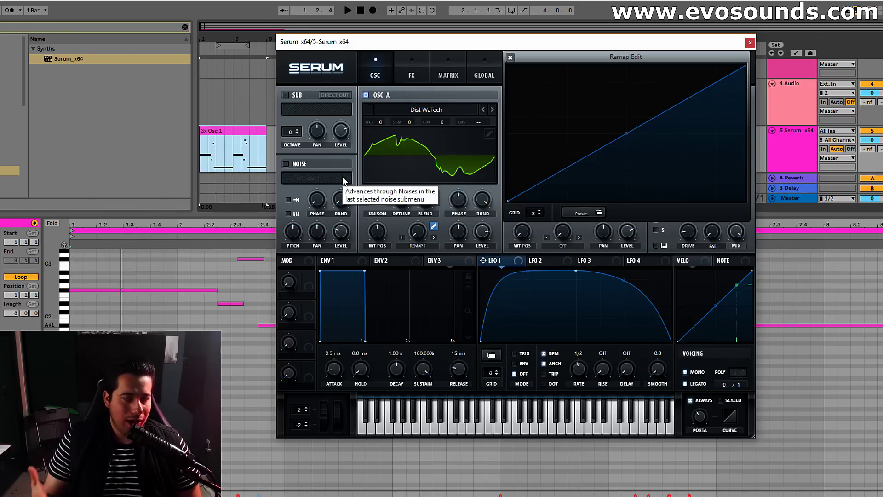
left_click_drag(572, 164, 563, 92)
left_click_drag(422, 232, 454, 137)
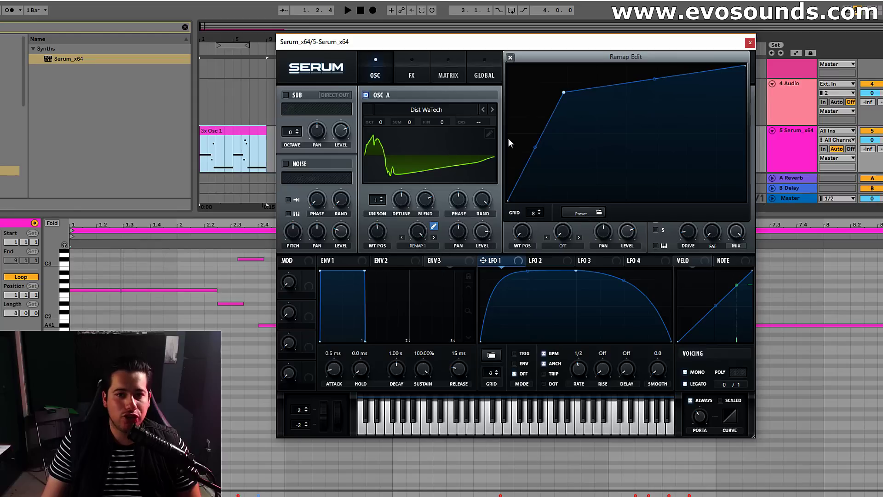
left_click_drag(616, 93, 619, 193)
left_click_drag(671, 132, 692, 187)
left_click_drag(672, 72, 632, 78)
left_click_drag(705, 195, 705, 150)
left_click_drag(591, 143, 570, 179)
Step: Load the Shaper preset Shape 12 RANGER into the remap curve and sweep oscillator A's warp down and back up
left_click(582, 212)
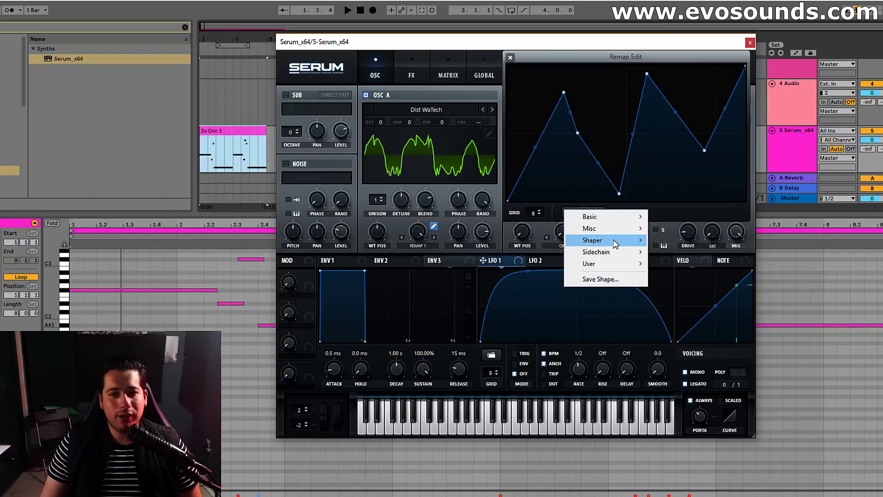
mouse_move(613, 239)
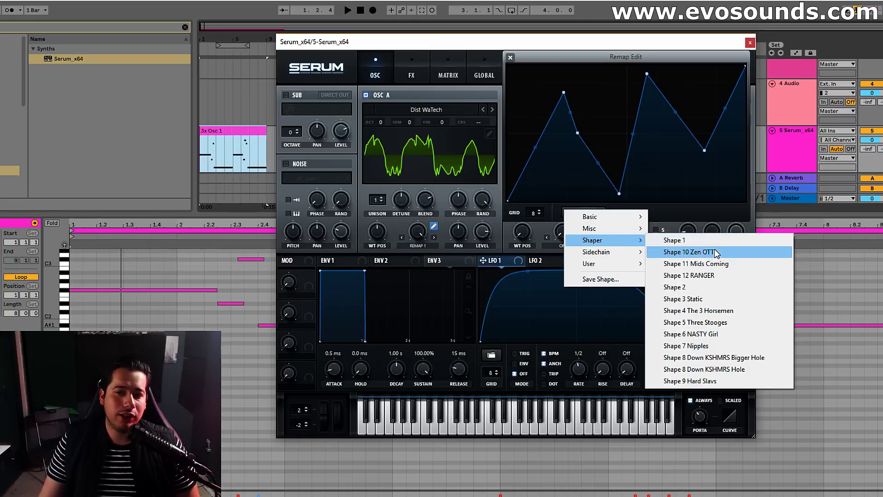
left_click(733, 276)
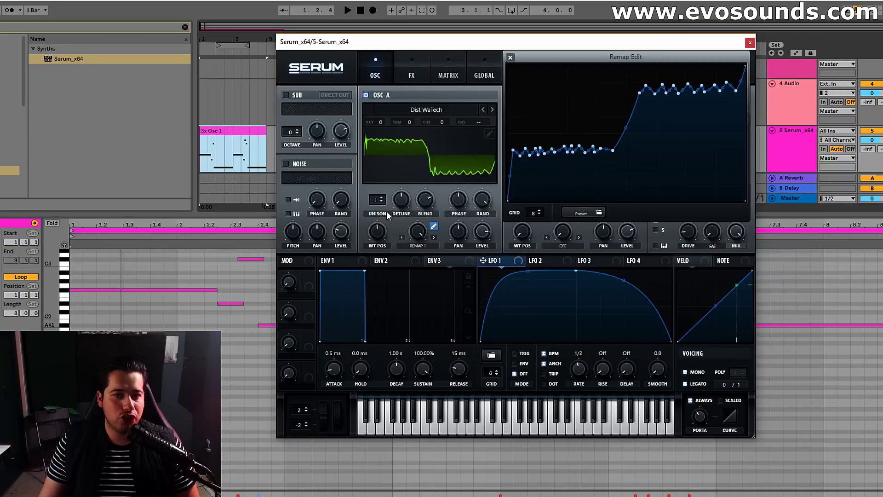
left_click_drag(418, 232, 651, 99)
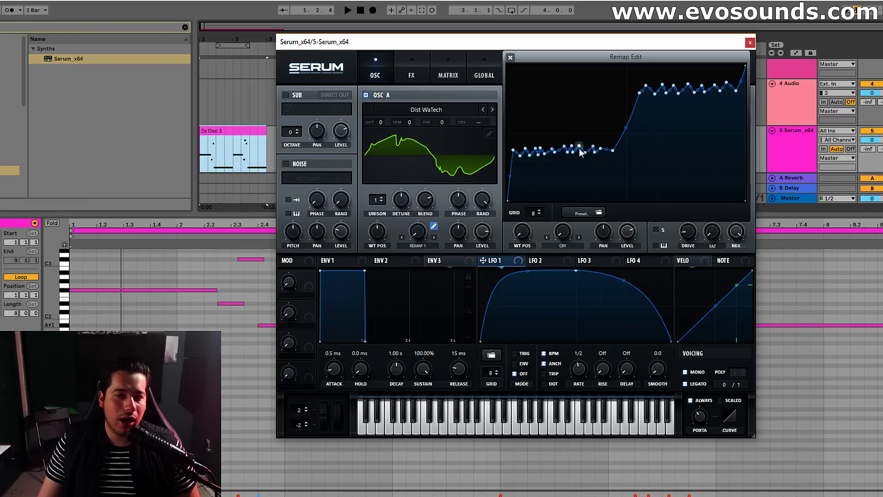
left_click_drag(418, 231, 522, 155)
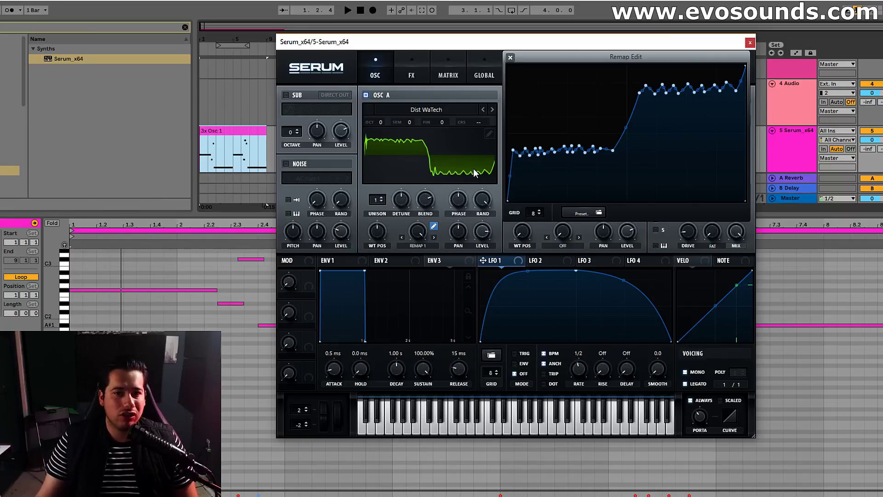
Step: Check the effects page, return to the oscillators, and reload the Shape 12 RANGER remap preset
left_click(487, 76)
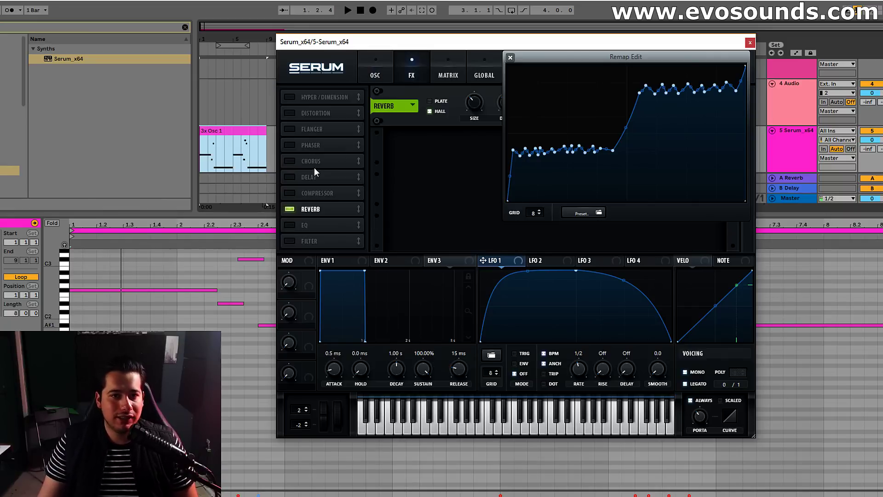
left_click(381, 74)
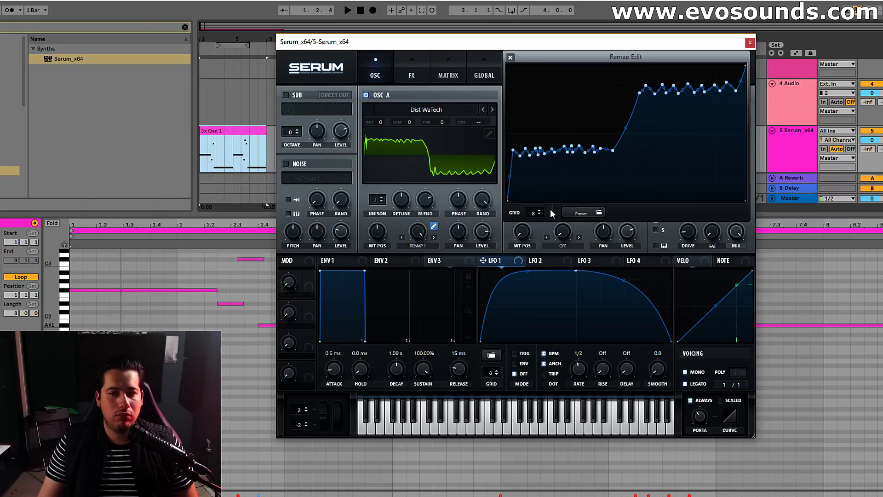
left_click(584, 214)
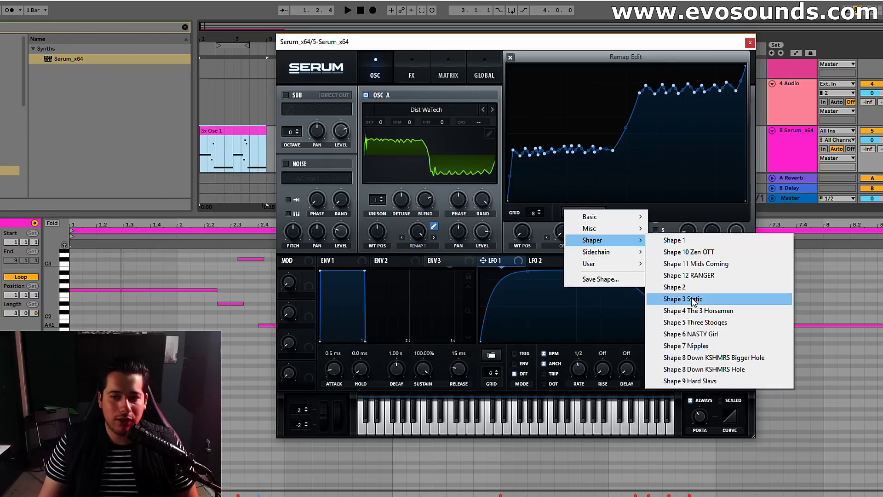
left_click(700, 276)
Step: Load the Shaper preset Shape 6 NASTY Girl into oscillator A's remap curve
left_click(584, 213)
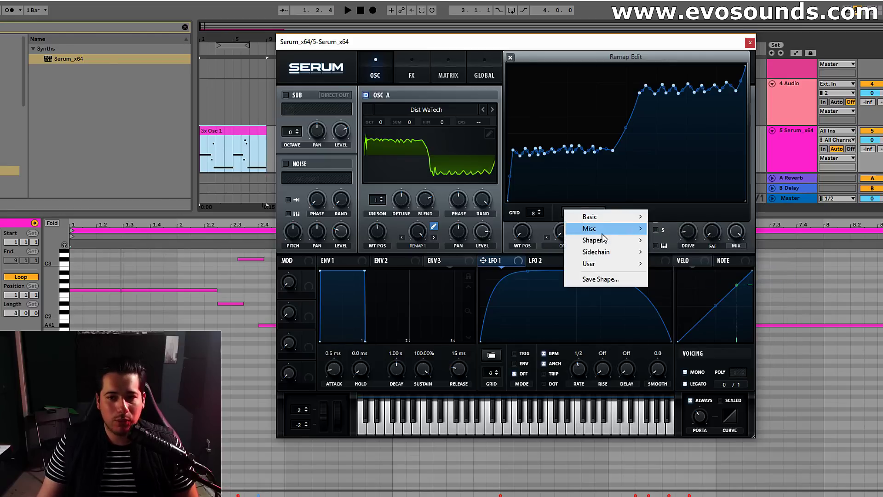
mouse_move(608, 241)
left_click(714, 337)
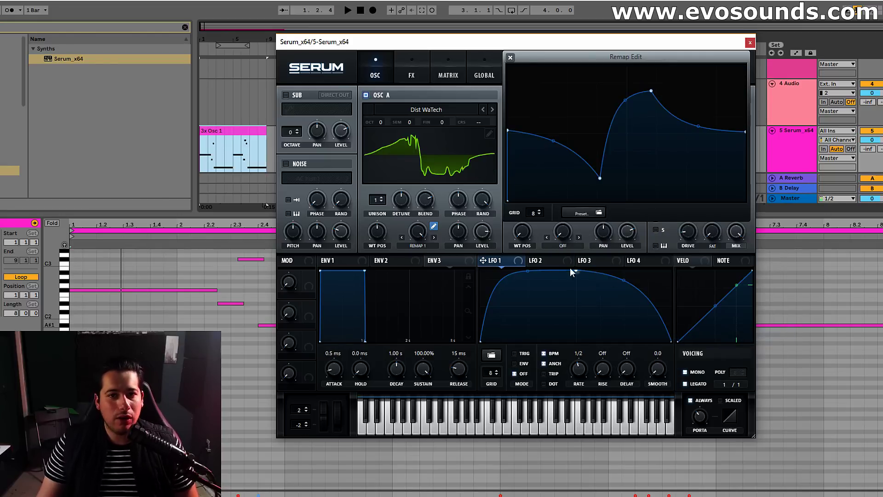
Step: Assign LFO 1 to oscillator A's Remap 1 warp, set the LFO to TRIG mode, and soften its rising curve
left_click_drag(422, 232, 404, 232)
left_click(514, 353)
left_click_drag(529, 272, 529, 286)
Step: Load the Shaper preset Shape 7 Nipples into the remap curve and switch oscillator A's wavetable to Dull_toy
left_click(582, 213)
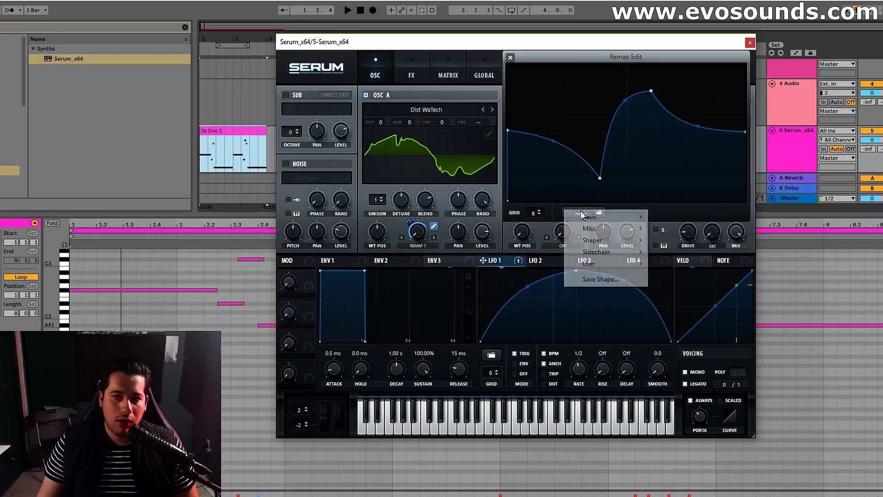
mouse_move(591, 240)
left_click(672, 345)
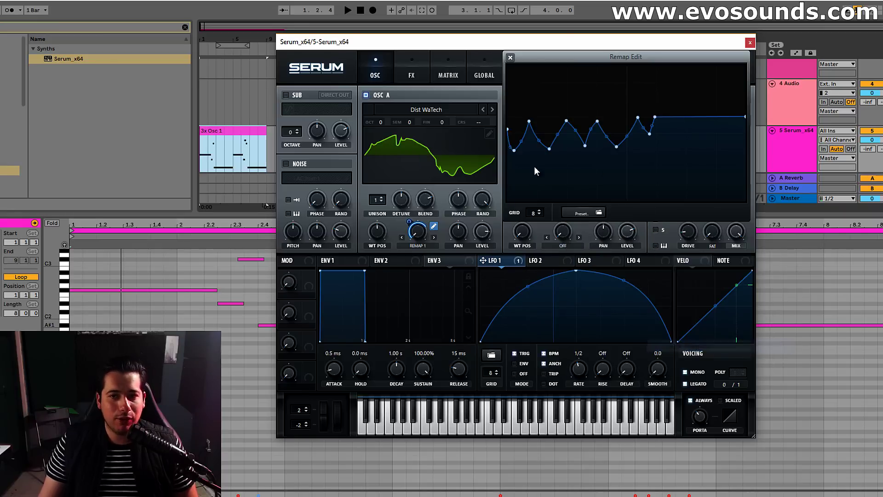
mouse_move(413, 221)
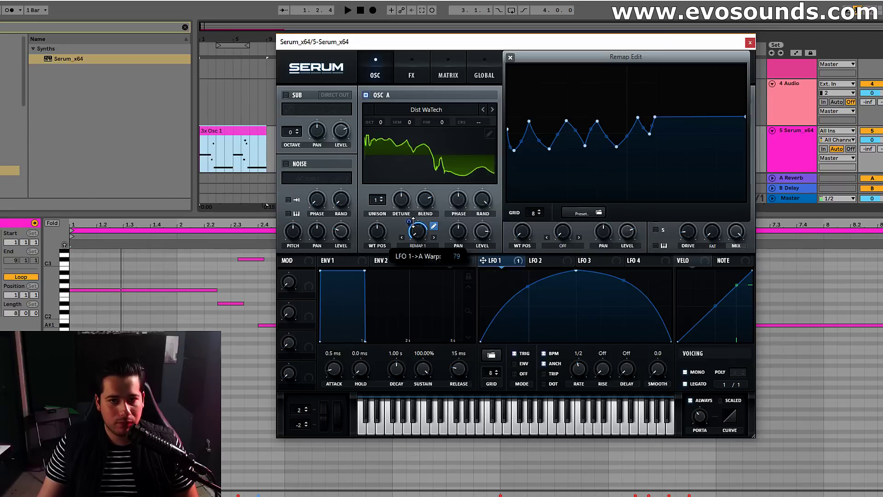
left_click(492, 110)
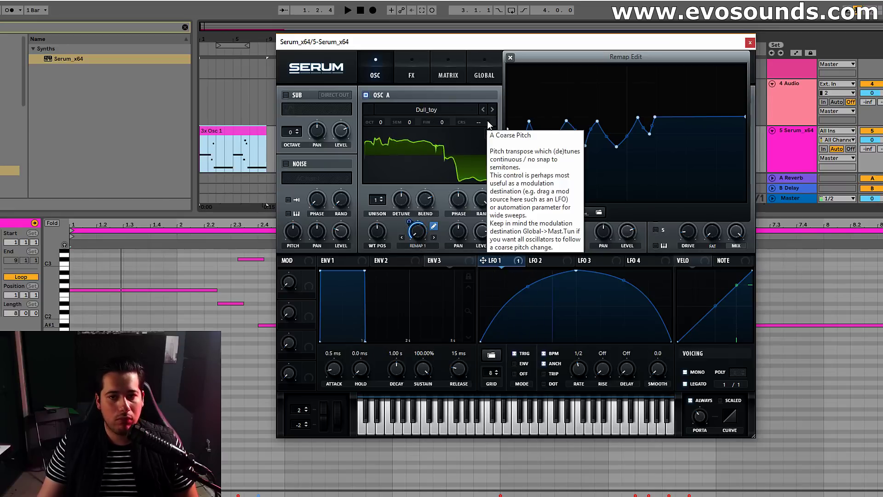
Step: Remove all modulators from oscillator A's warp and load a remap preset with a deep, narrow notch in the middle
right_click(415, 231)
left_click(437, 273)
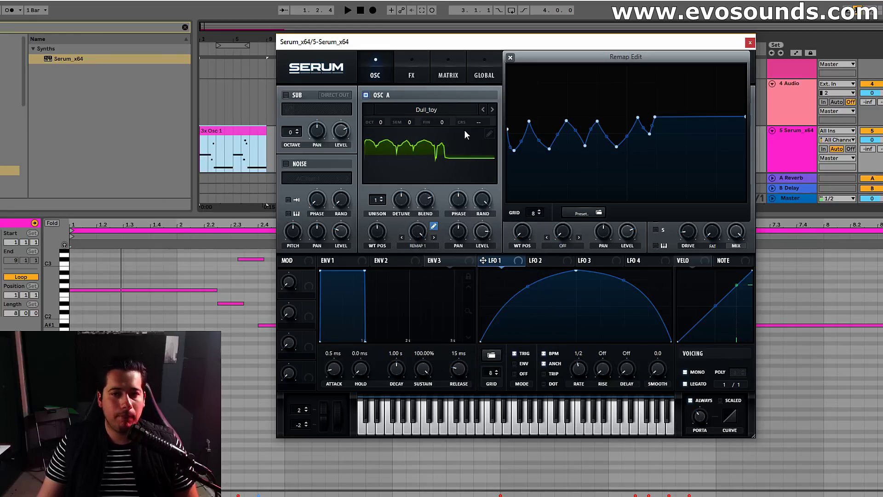
left_click(589, 212)
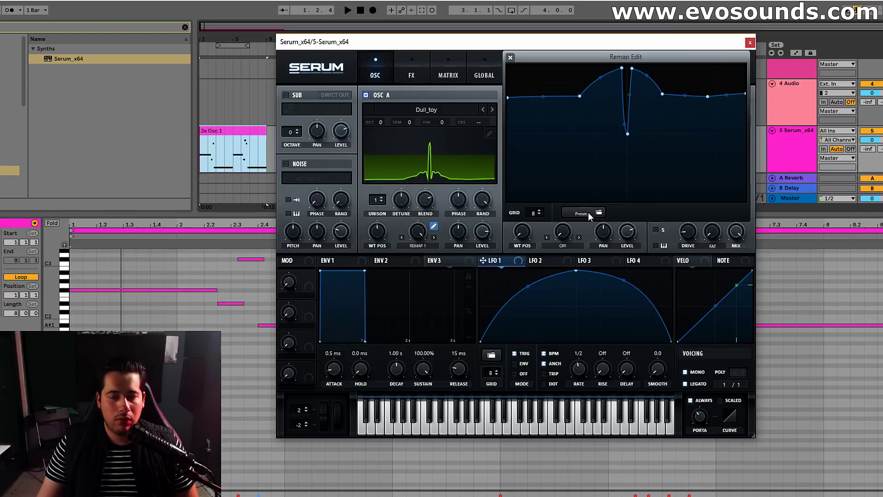
Step: Set oscillator A's warp mode to Quantize and close the remap editor
left_click(402, 237)
left_click(418, 245)
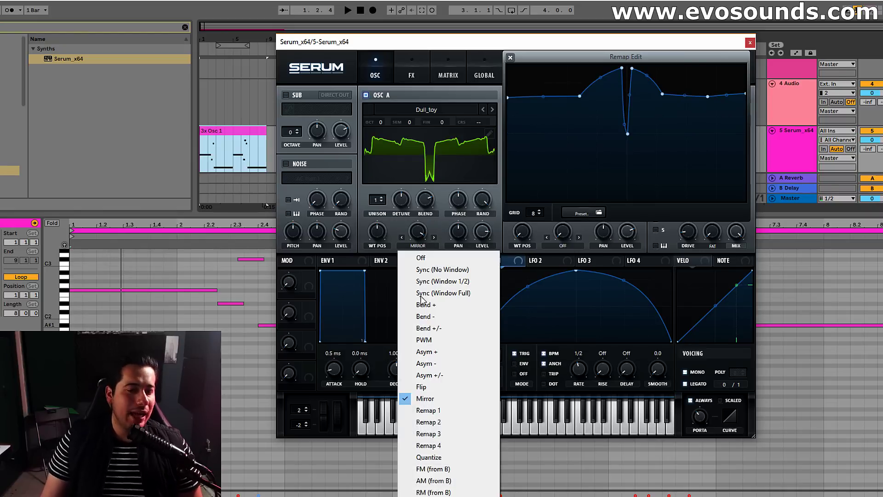
left_click(449, 457)
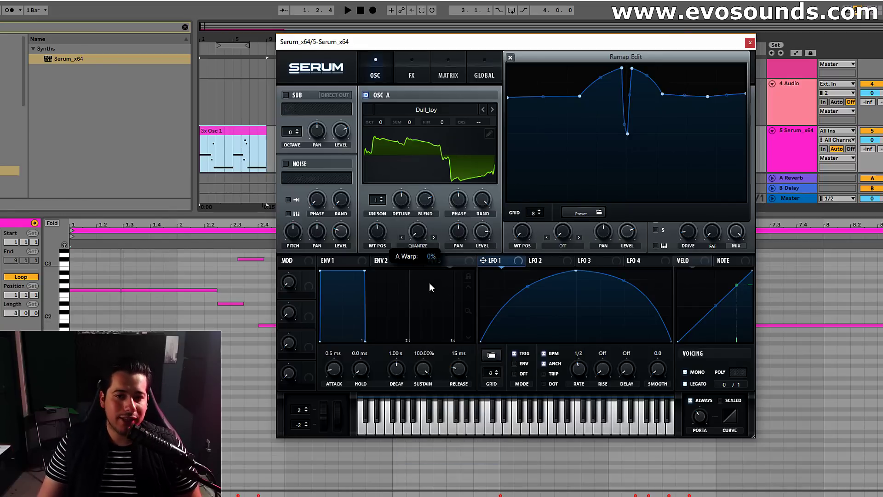
left_click(510, 57)
Step: Sweep the Quantize warp amount on the Dull_toy wavetable and bring it back down to its minimum
left_click(418, 245)
left_click_drag(417, 232, 405, 256)
left_click_drag(424, 192, 377, 324)
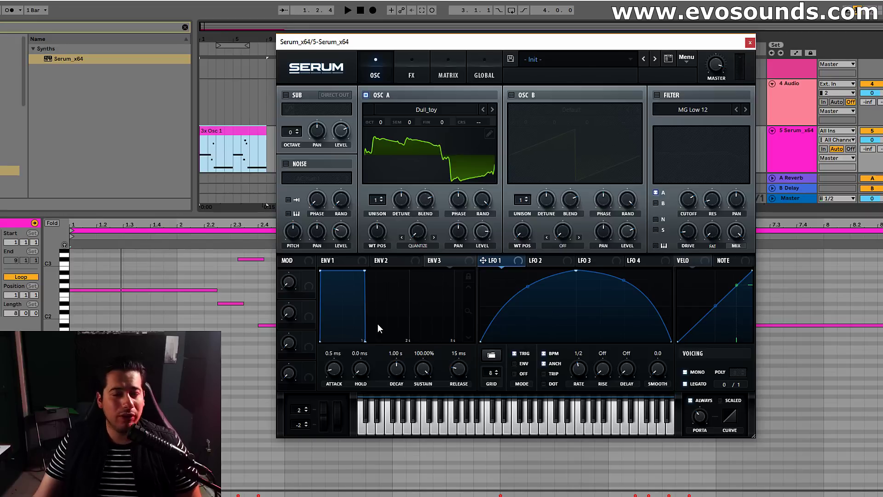
Step: Set oscillator A's warp mode to FM (from B) and load the Analog_BD_Sin wavetable into it
left_click(425, 247)
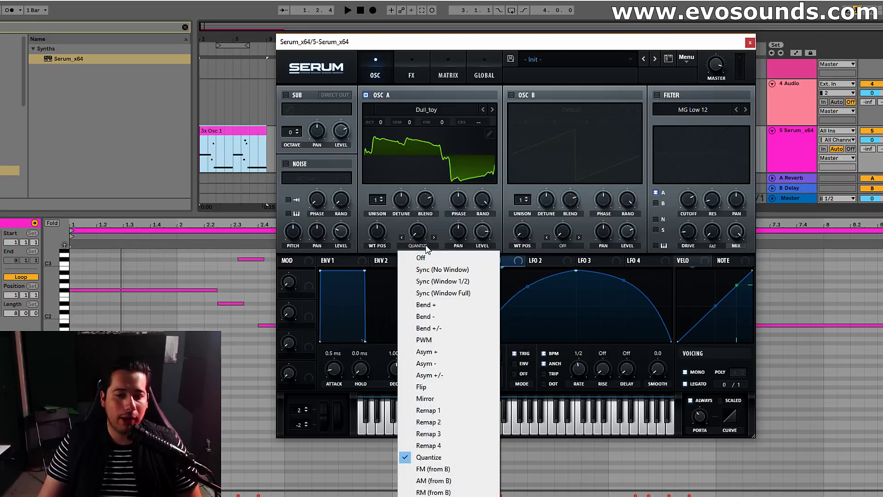
left_click(433, 469)
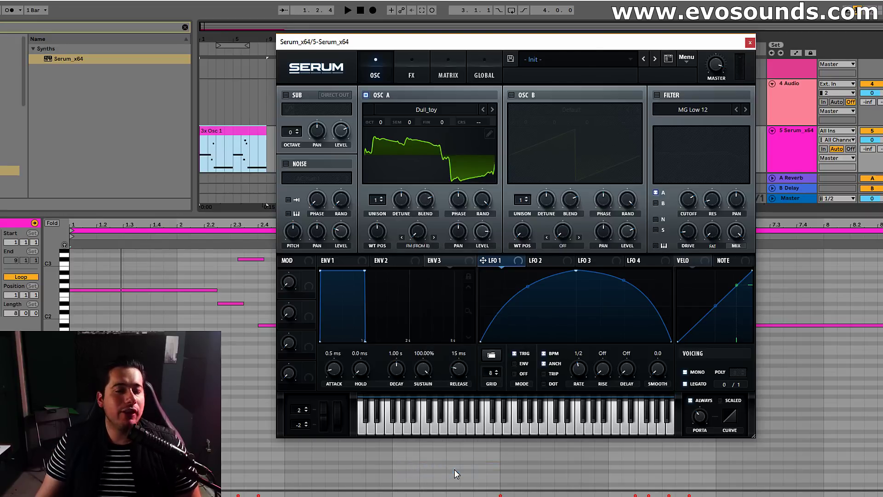
left_click(422, 110)
left_click(598, 141)
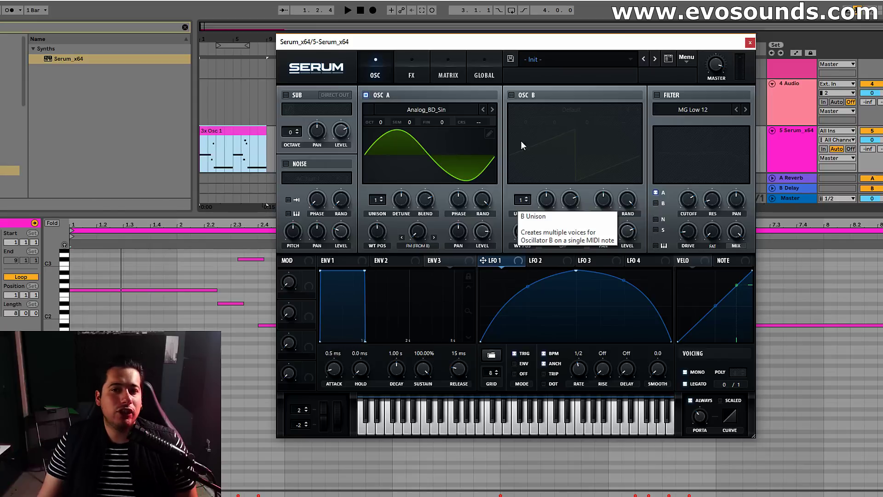
Step: Enable oscillator B with its Default wavetable as the FM source and try different FM warp amounts on oscillator A
left_click(525, 96)
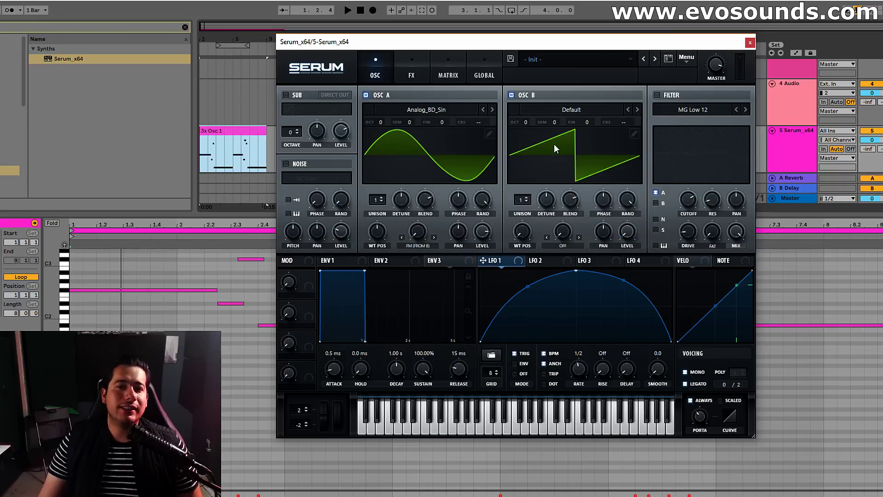
left_click_drag(533, 122, 527, 153)
left_click_drag(528, 118, 536, 101)
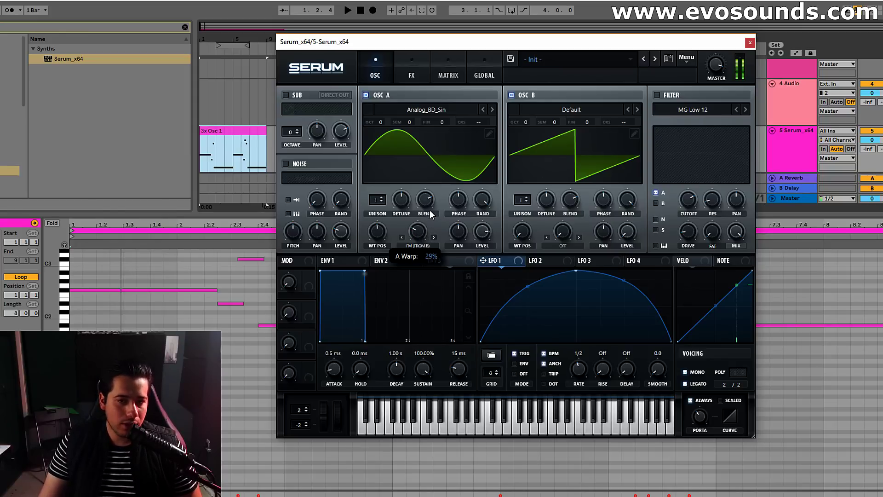
left_click_drag(424, 235, 406, 249)
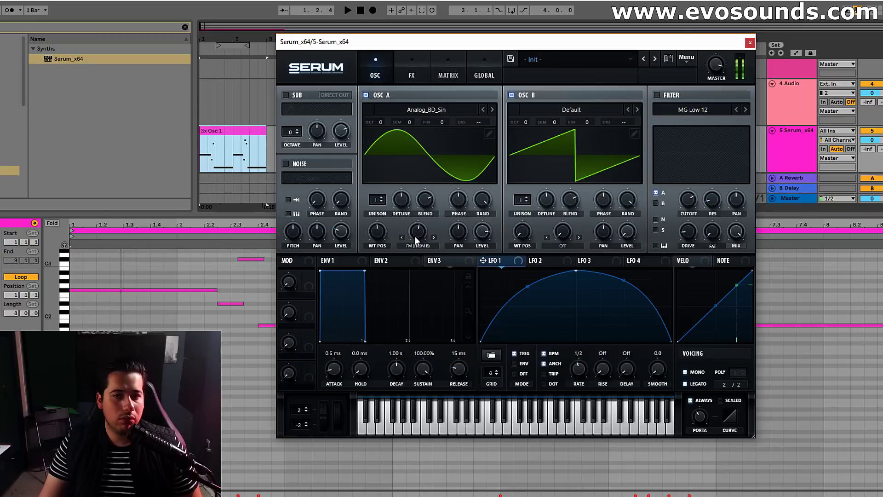
Step: Render oscillator A's warp into its wavetable and sweep the wavetable position
left_click(696, 58)
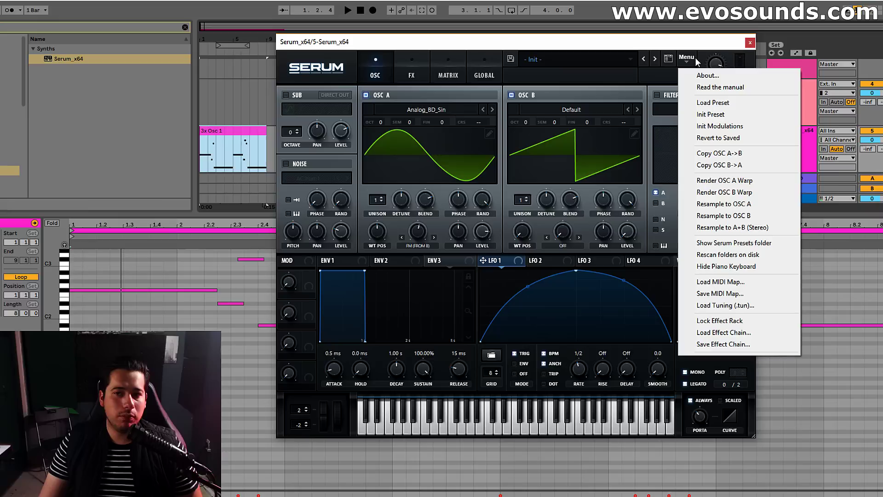
left_click(757, 179)
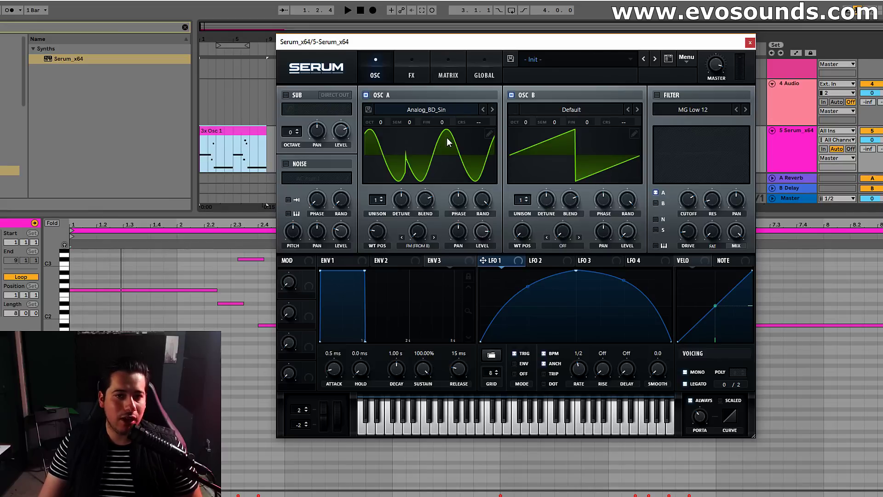
left_click_drag(377, 231, 392, 143)
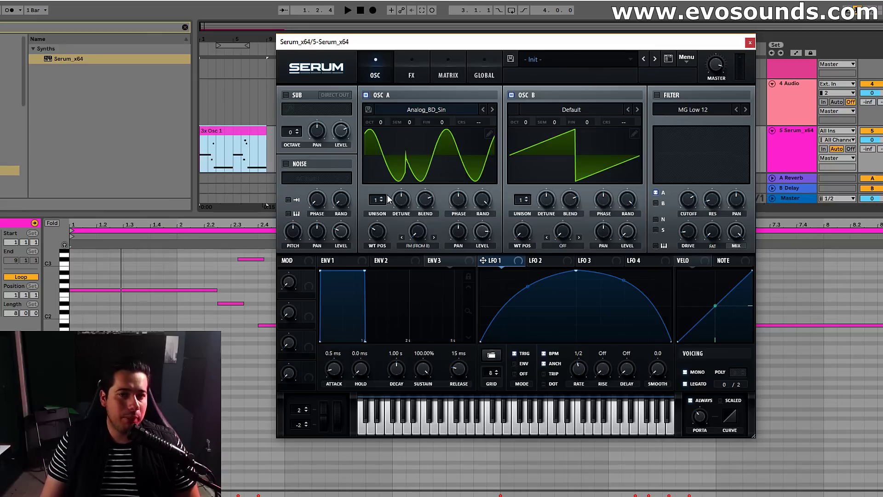
Step: Initialize the preset and load the Basic Shapes wavetable into oscillator A
left_click(687, 58)
left_click(697, 112)
left_click(429, 115)
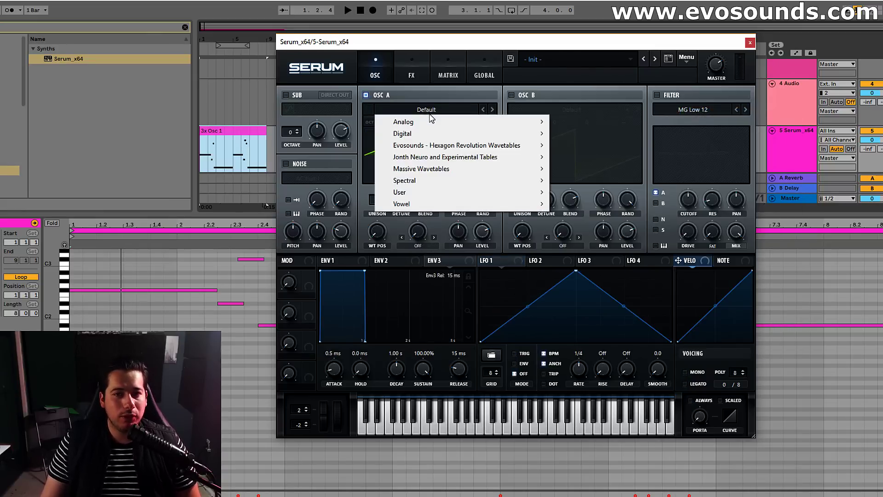
left_click(576, 171)
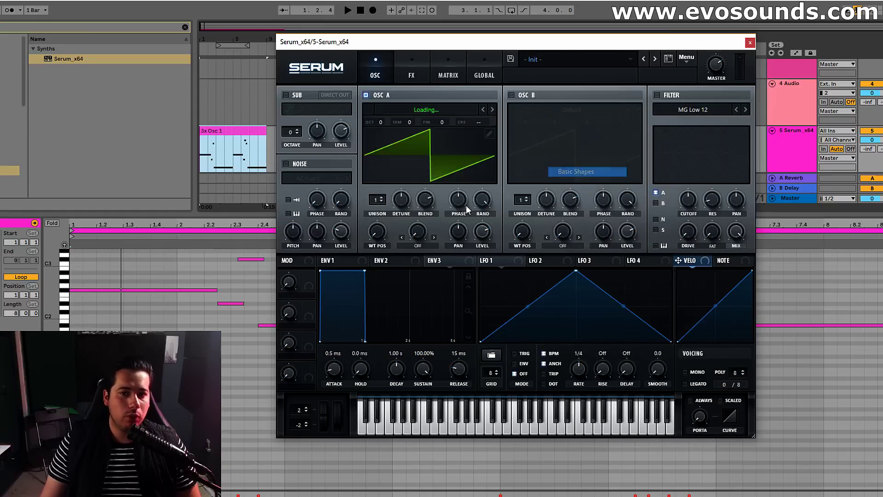
Step: Enable oscillator B and load the Analog_BD_Sin wavetable into it
left_click(511, 95)
left_click(540, 110)
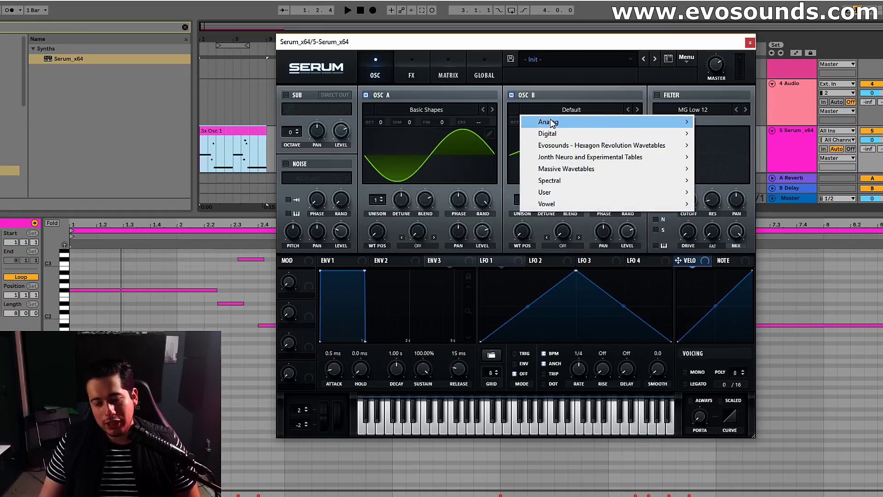
mouse_move(552, 123)
left_click(735, 145)
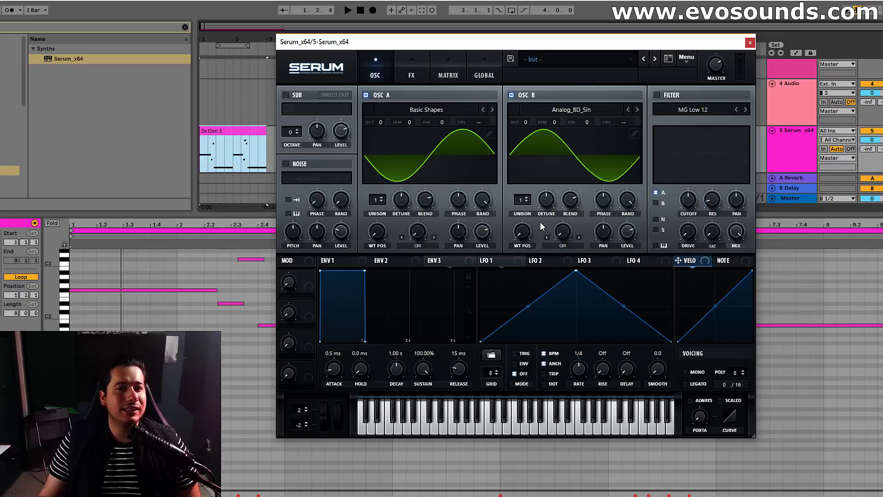
Step: Set oscillator A's warp mode to FM (from B), sweep the warp amount and settle on a low setting
left_click(419, 245)
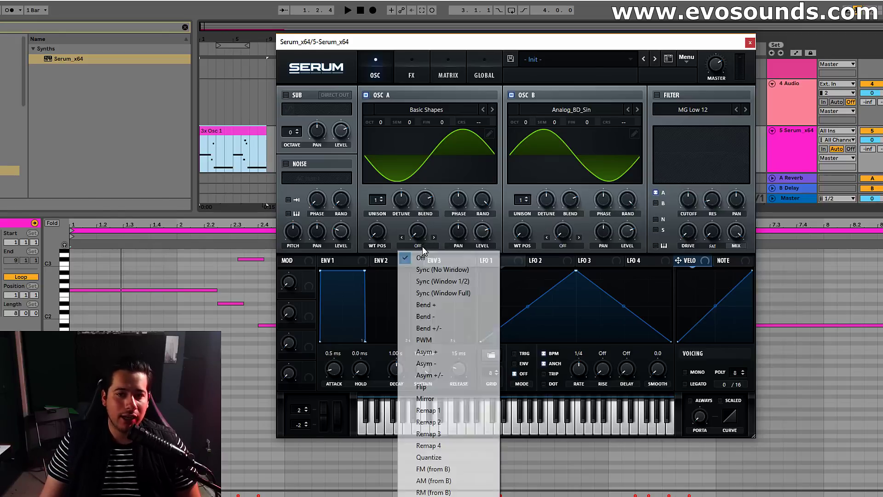
left_click(453, 467)
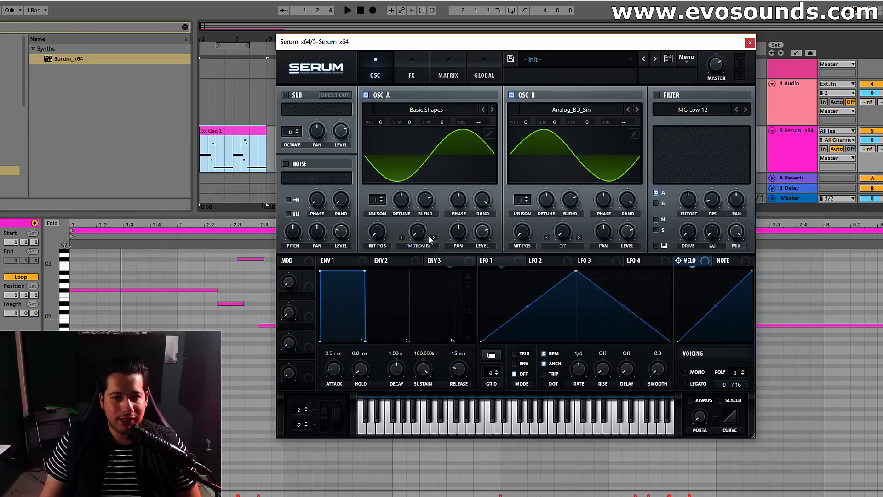
left_click_drag(427, 232, 437, 185)
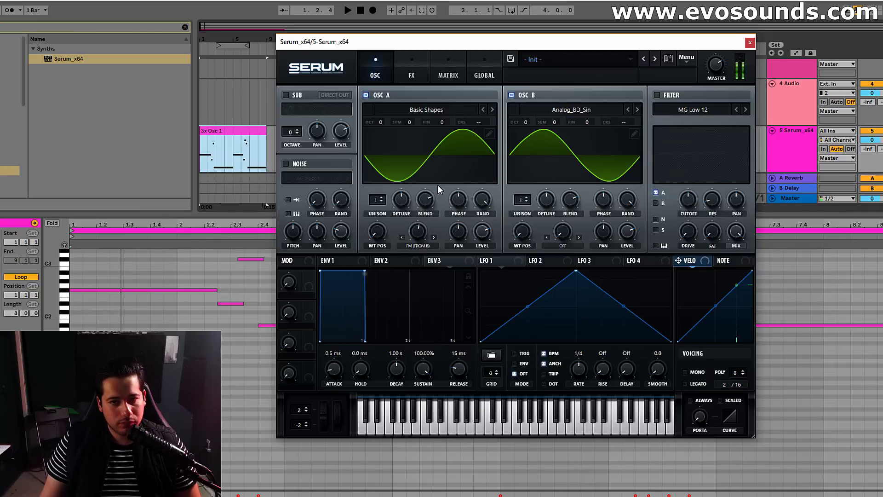
mouse_move(429, 225)
left_mouse_down()
mouse_move(433, 214)
mouse_move(425, 228)
left_mouse_up()
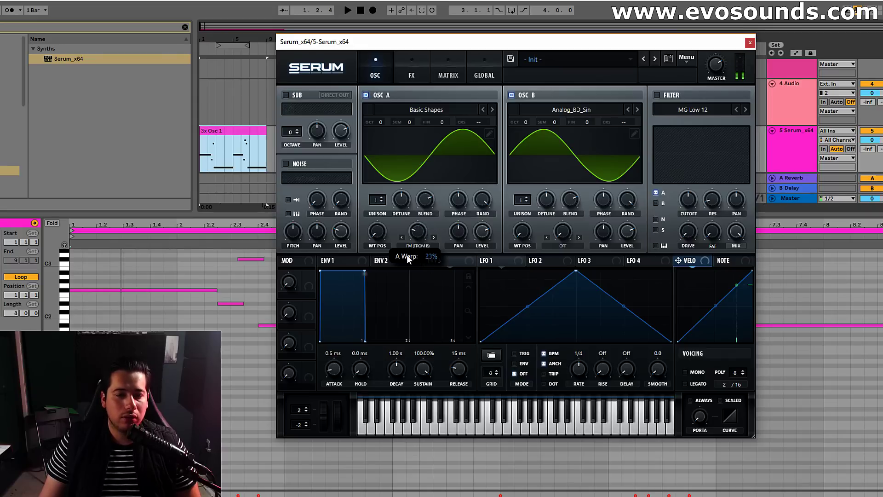
left_click_drag(411, 240, 414, 221)
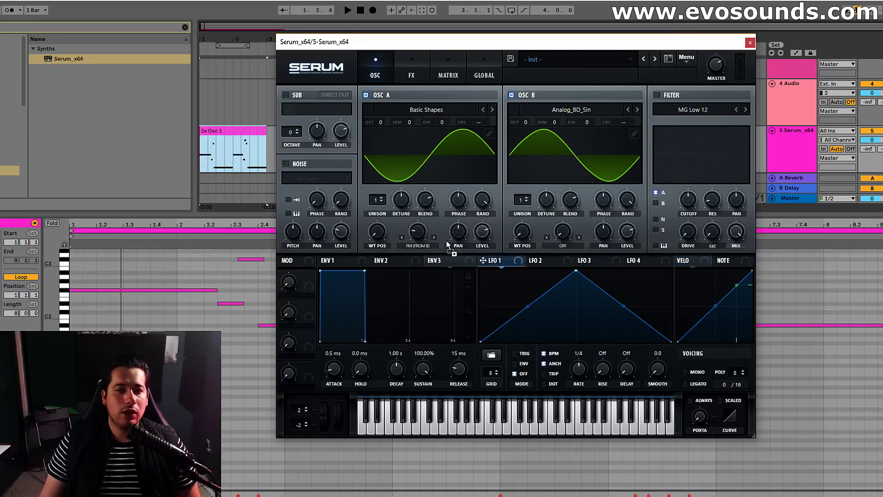
Step: Assign LFO 1 to oscillator A's warp and shape it as a rounded, early-peaking curve in Trig mode
left_click_drag(483, 260, 417, 231)
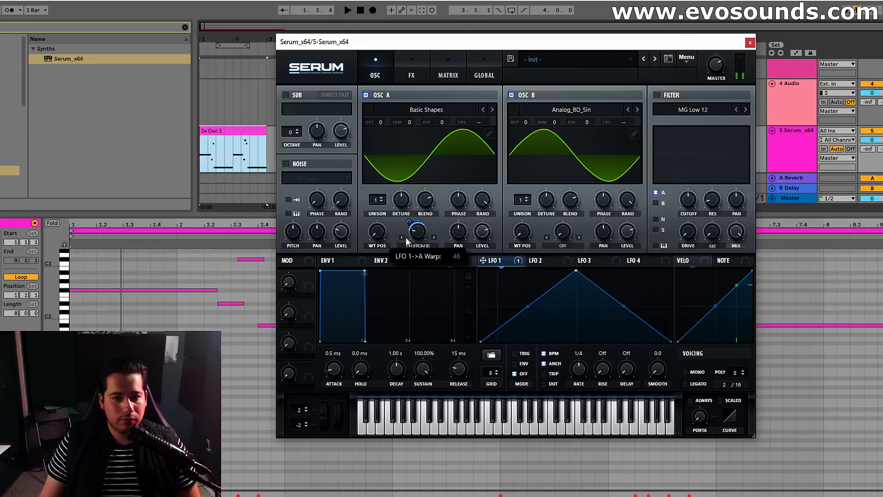
left_click_drag(576, 271, 546, 273)
left_click_drag(512, 306, 506, 301)
left_click_drag(610, 306, 610, 292)
left_click(524, 354)
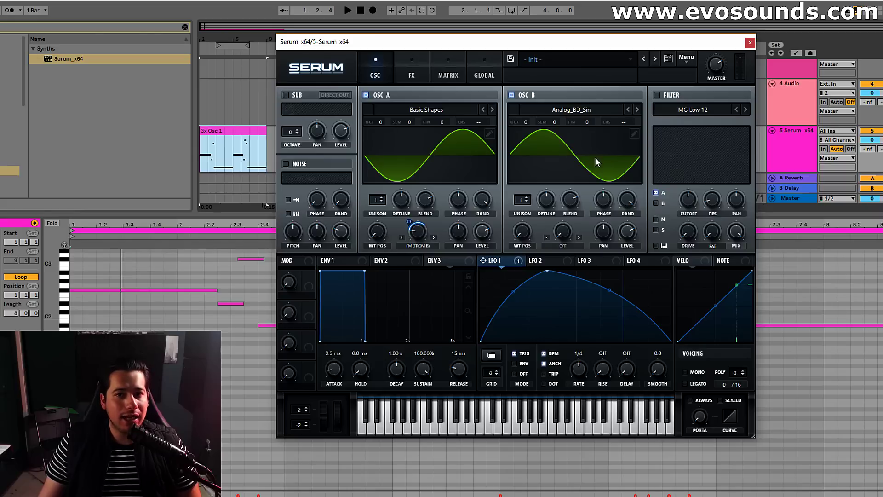
Step: Raise oscillator B's octave one step at a time up to +3
left_click_drag(525, 123, 532, 117)
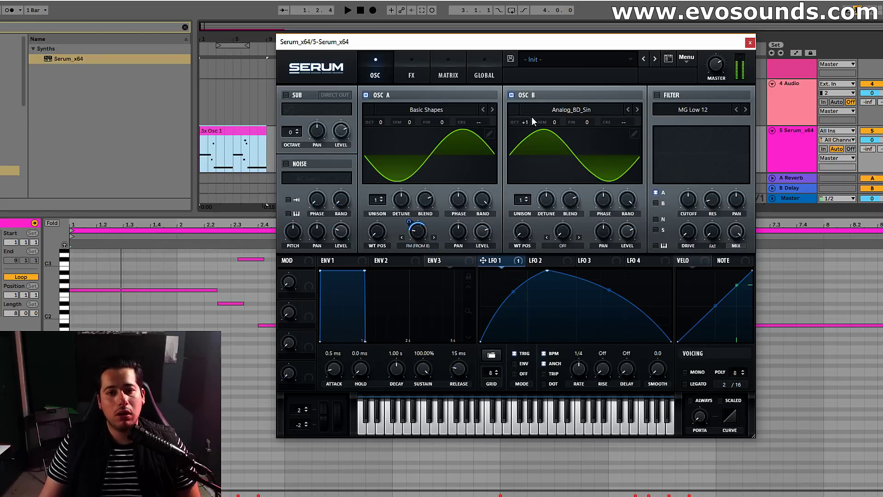
mouse_move(406, 228)
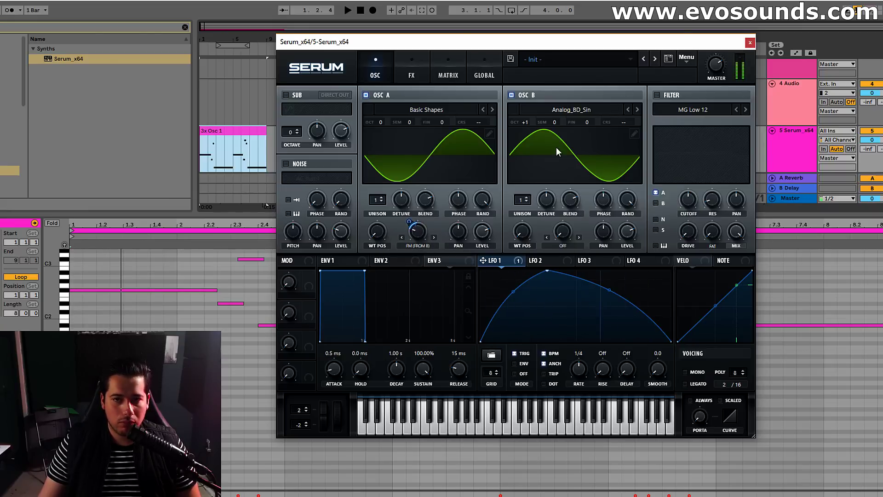
left_click_drag(529, 120, 537, 114)
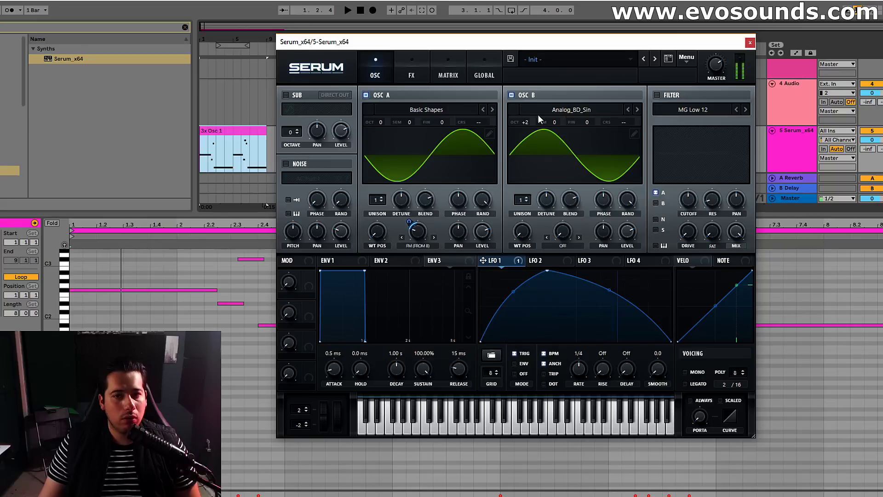
left_click_drag(529, 121, 540, 115)
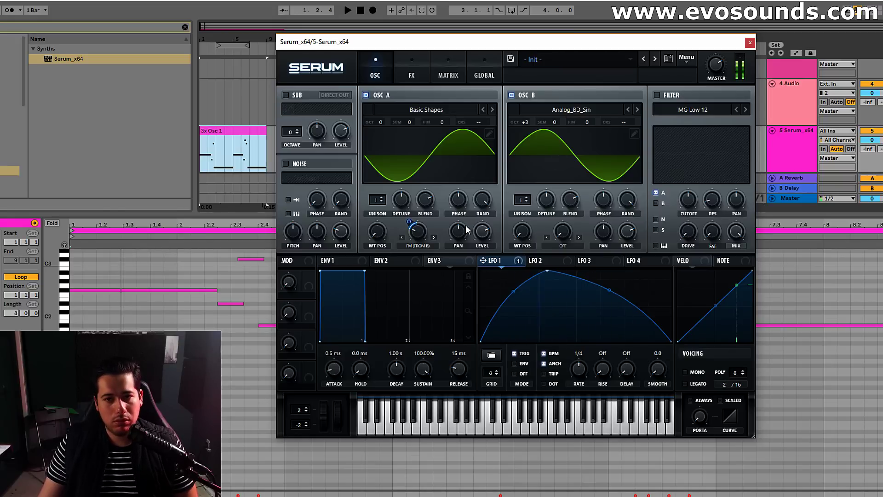
Step: Enable the MG Low 12 filter with oscillator B also routed through it, and modulate its cutoff with LFO 1
left_click_drag(544, 280, 544, 311)
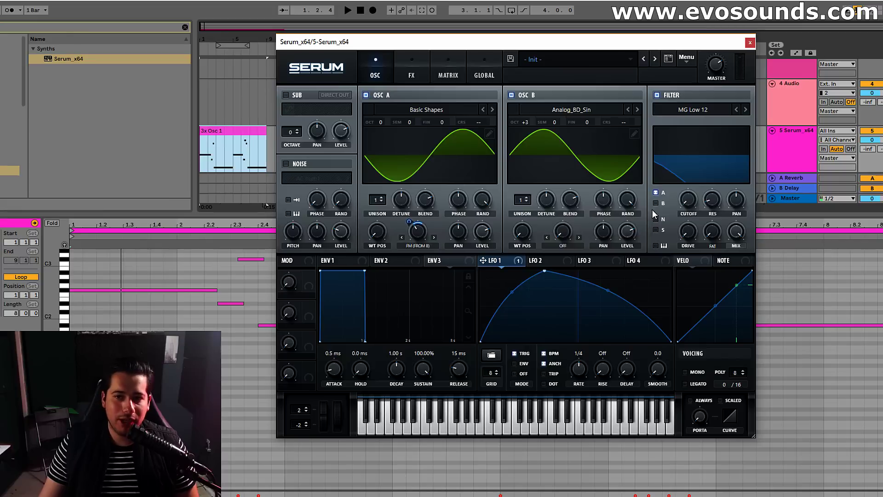
left_click(655, 202)
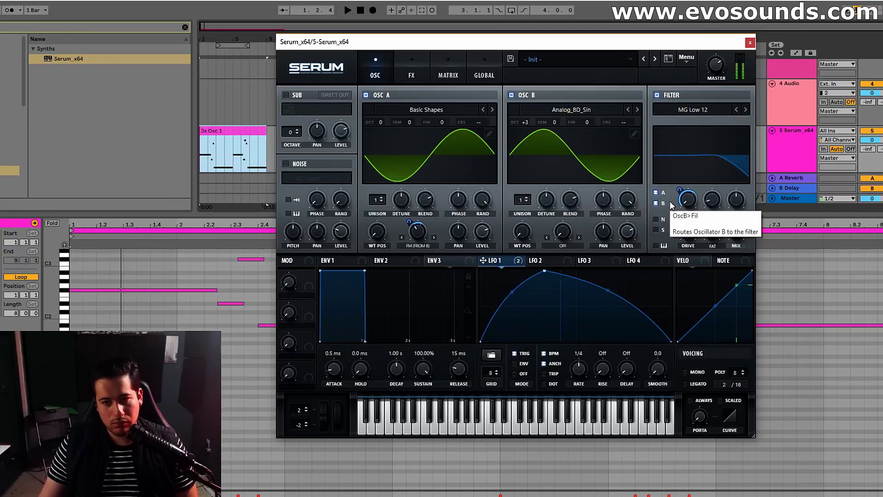
Step: Add Tube distortion with 58% drive and a Hall reverb to the effects, and return to the oscillator view
left_click(413, 65)
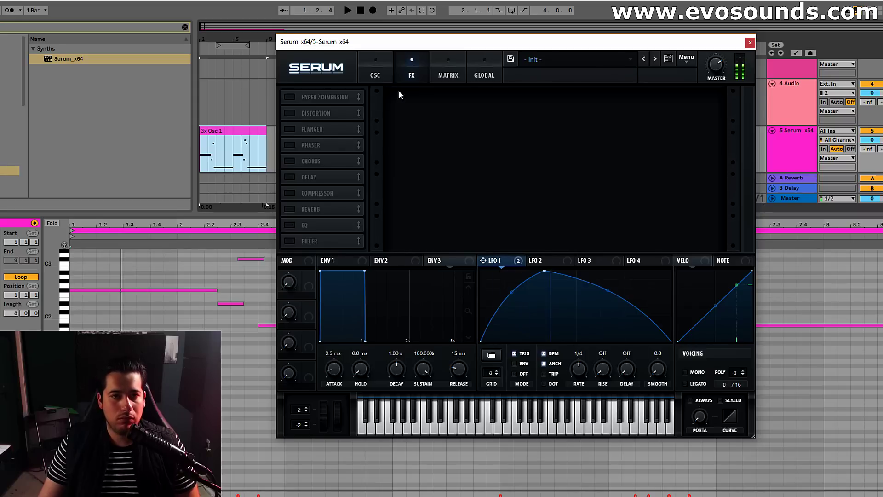
left_click(289, 113)
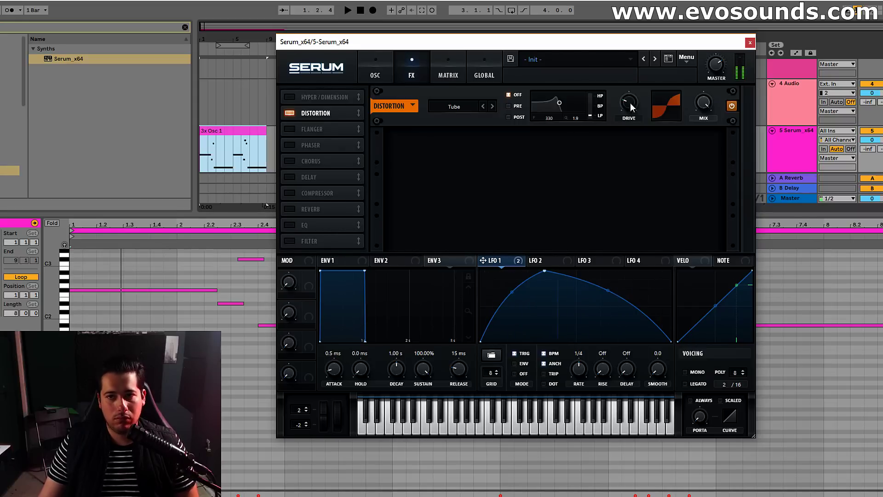
left_click(289, 208)
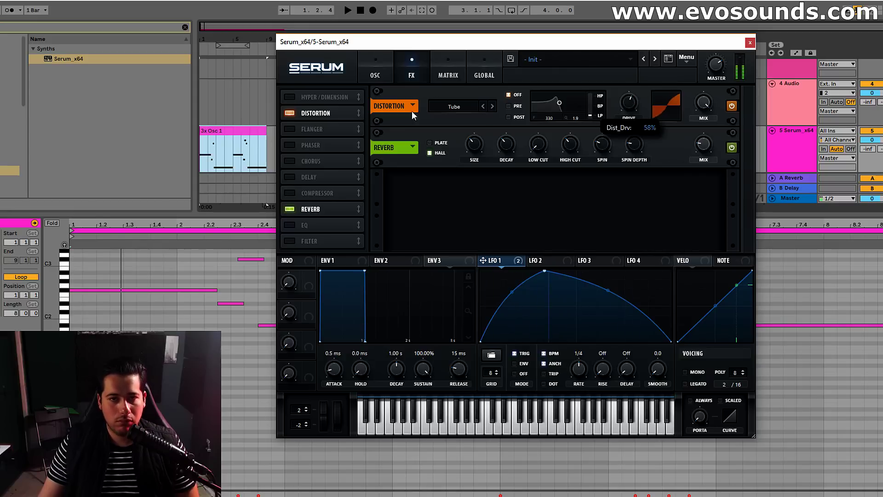
left_click(384, 62)
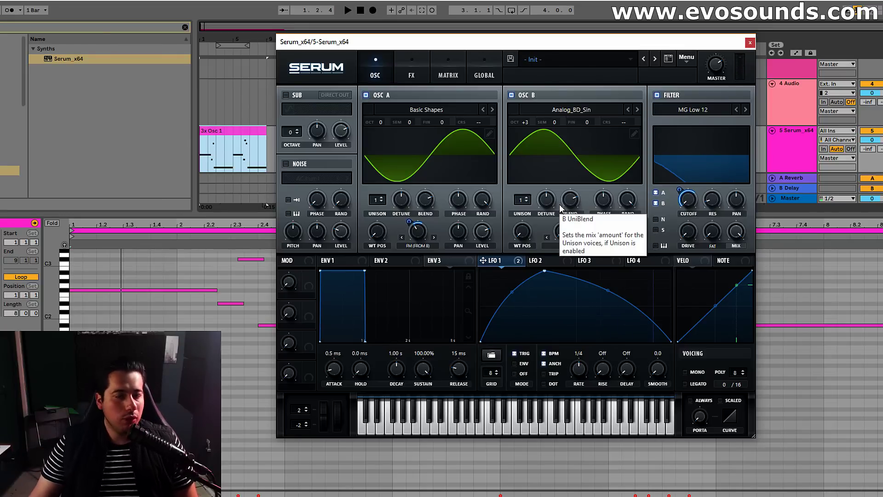
Step: Enable the sub oscillator briefly and turn it back off
left_click(286, 95)
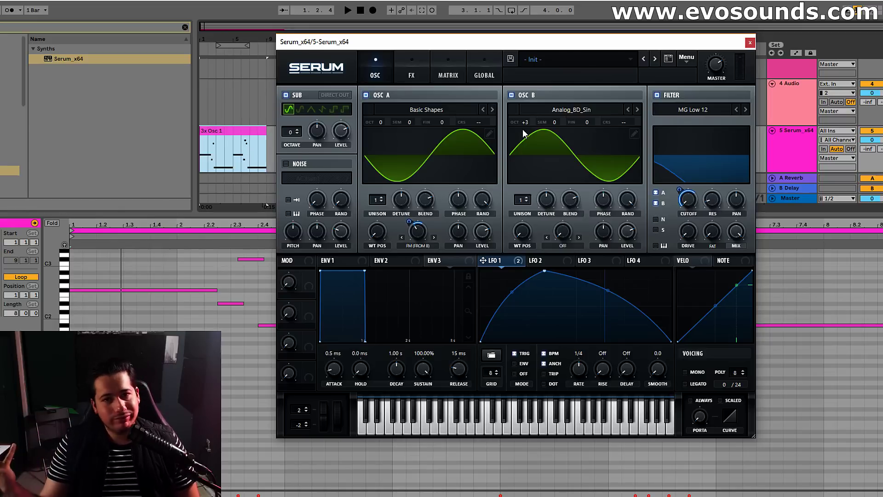
left_click(296, 96)
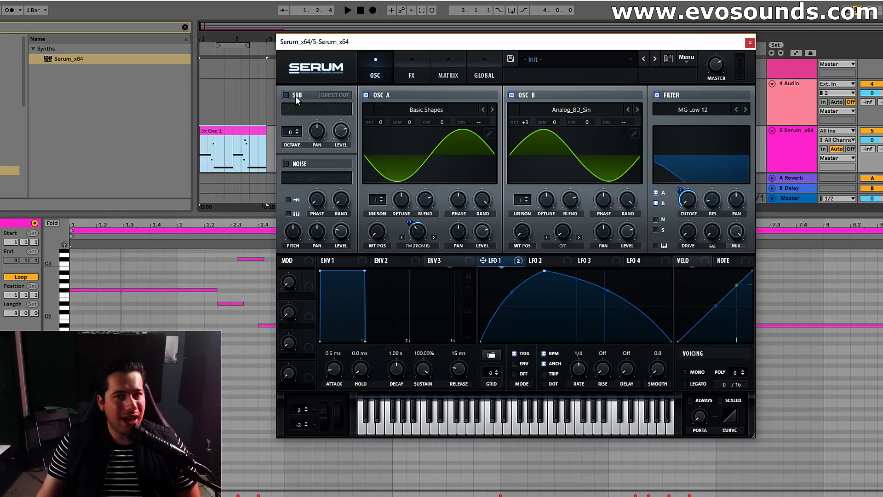
Step: Load the Basic Mg wavetable into oscillator B with a raised wavetable position, and set its octave to +2
left_click(550, 114)
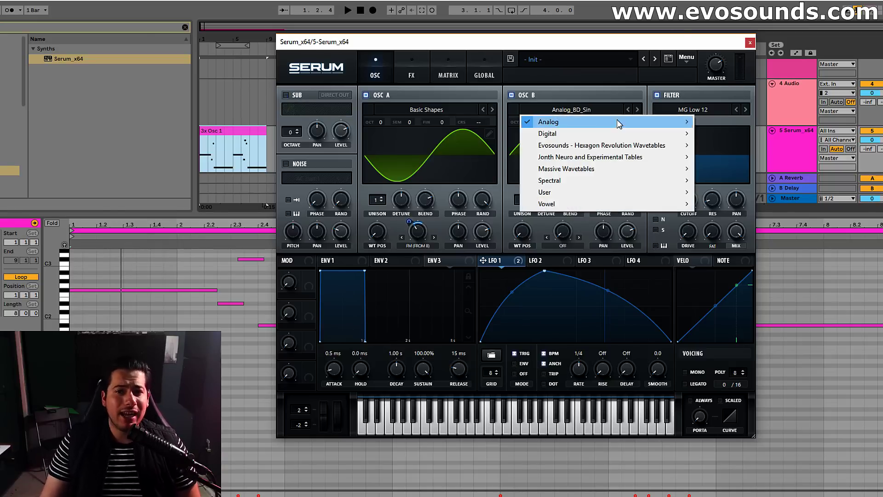
mouse_move(589, 118)
left_click(718, 151)
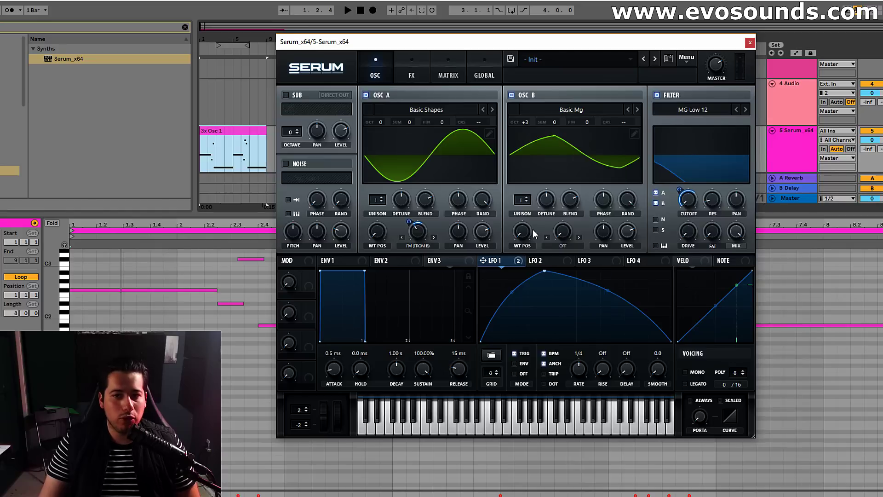
left_click_drag(541, 183, 579, 172)
left_click_drag(525, 122, 517, 139)
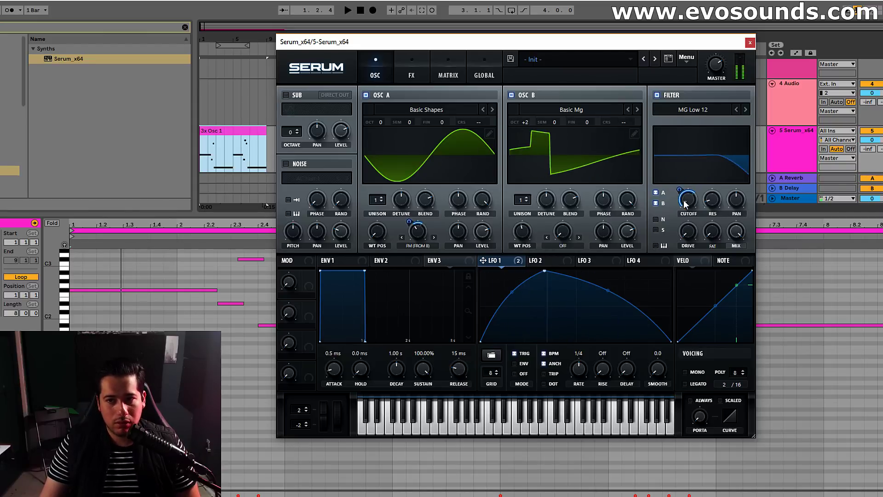
Step: Turn off the distortion effect and return to the oscillator view
left_click(412, 71)
left_click(290, 113)
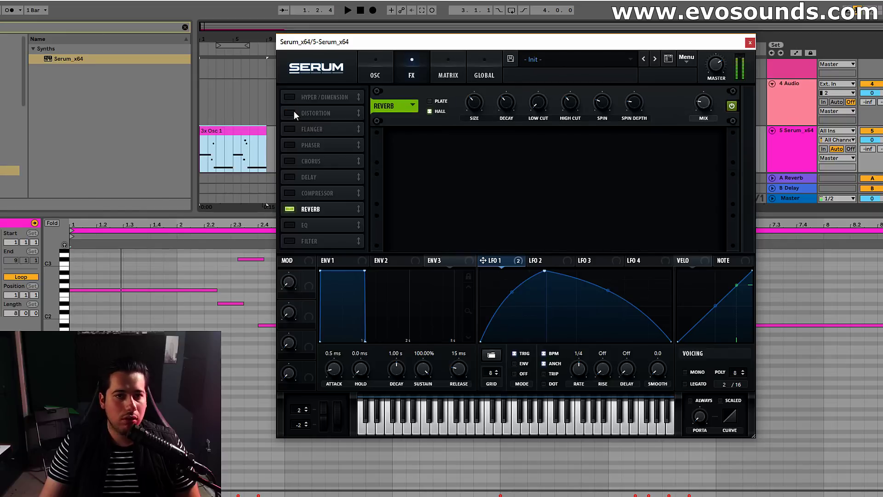
left_click(376, 69)
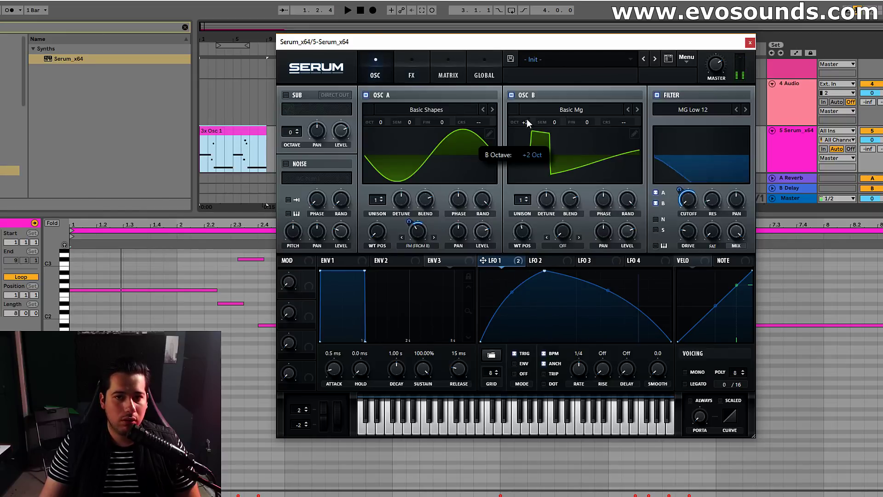
Step: Try different tunings on oscillator B, from octave +1 with +7 semitones to octave +3 with +5 and +3 semitones
left_click_drag(526, 128, 568, 98)
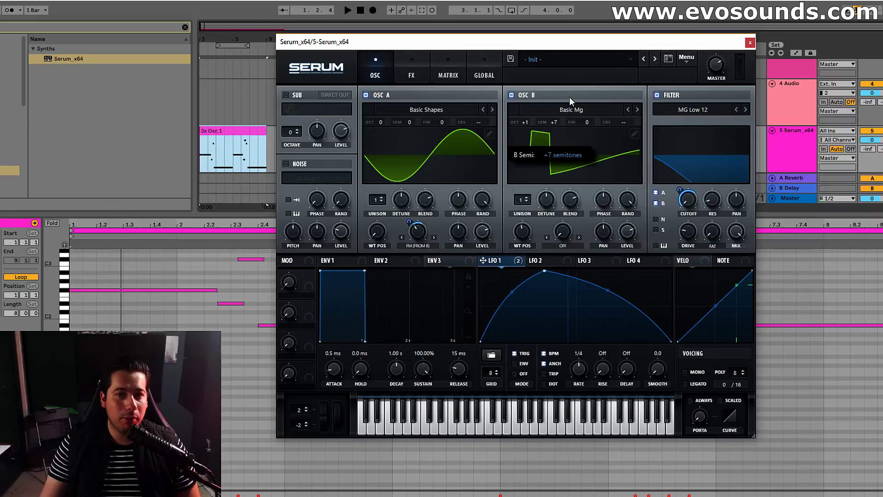
left_click_drag(523, 126, 536, 108)
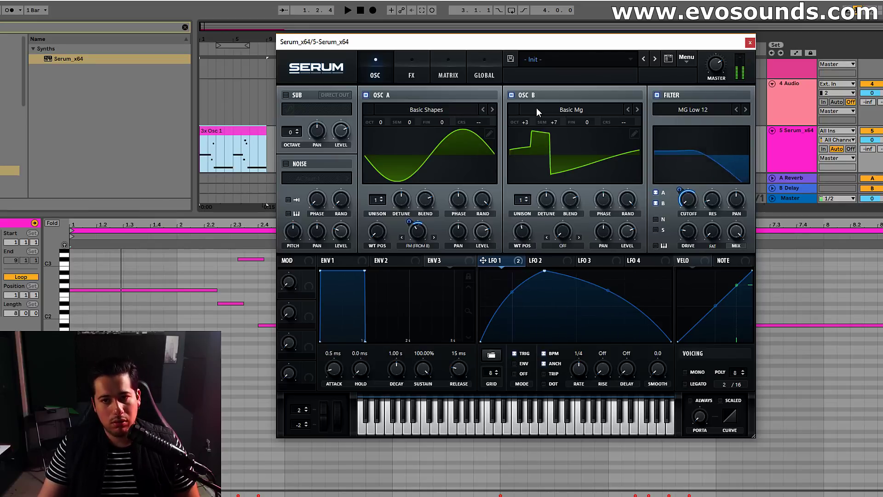
left_click_drag(546, 121, 547, 129)
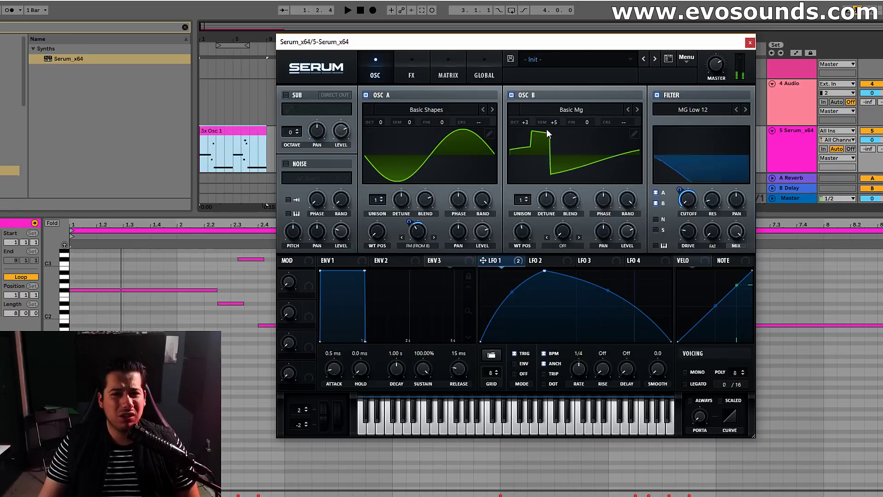
mouse_move(554, 123)
left_click_drag(554, 123, 550, 128)
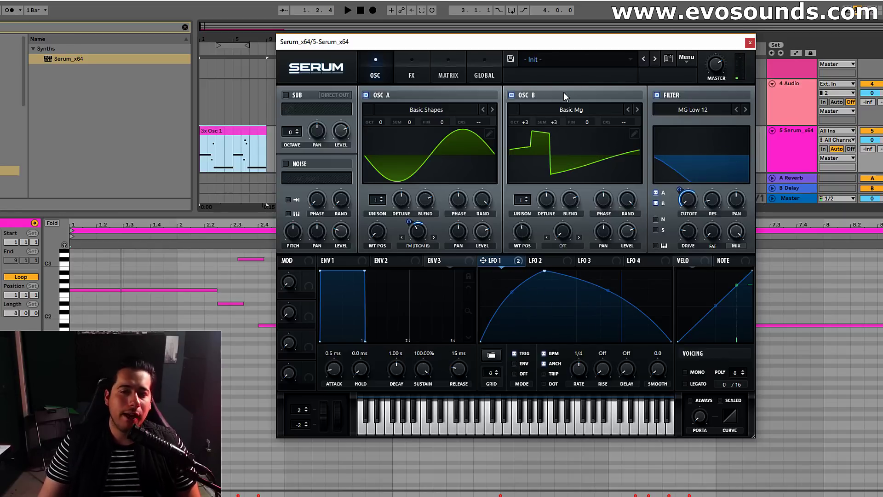
Step: Load the Analog_BD_Sin wavetable from the Analog category into oscillator B
left_click(550, 109)
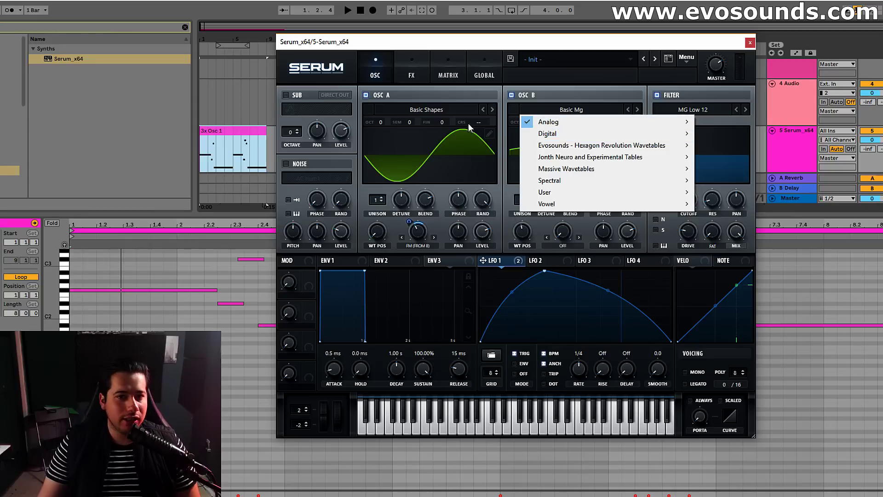
left_click(421, 113)
left_click(546, 109)
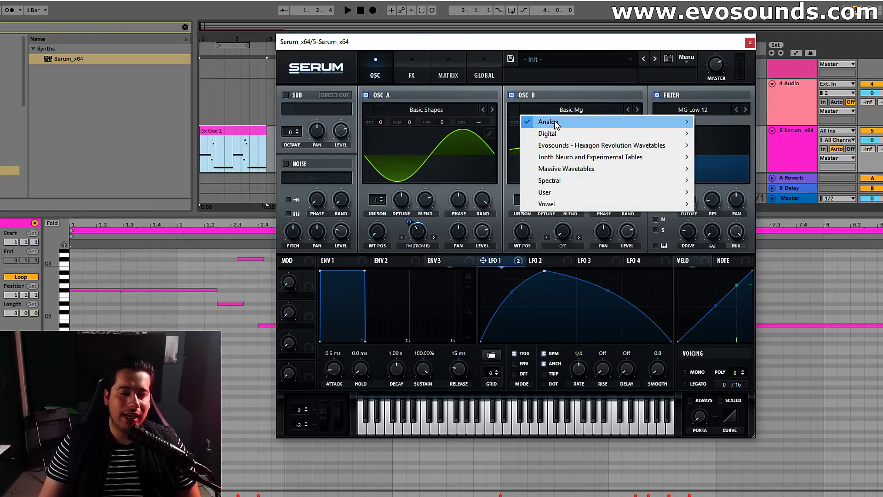
left_click(619, 119)
left_click(593, 111)
mouse_move(592, 118)
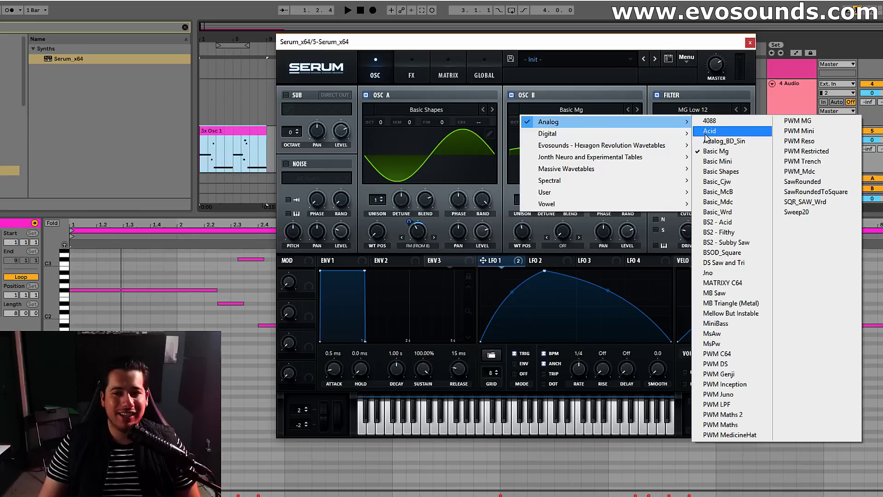
left_click(699, 132)
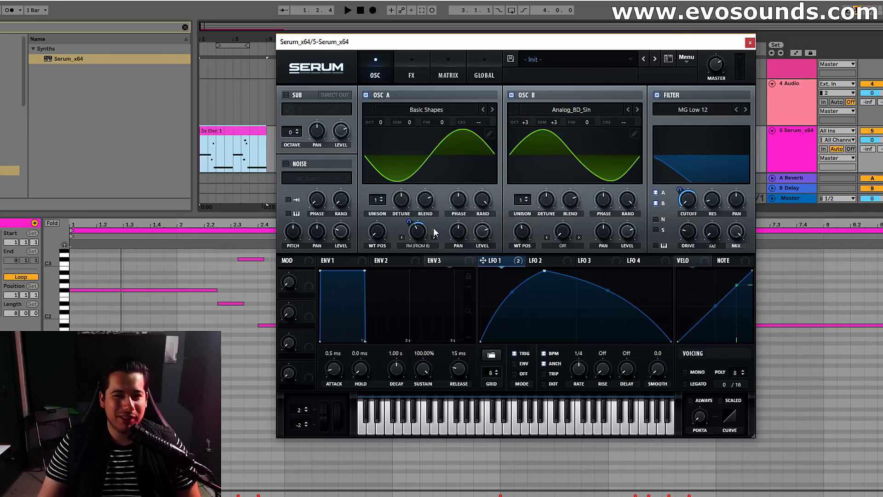
Step: Remove the LFO 1 modulations from oscillator A's warp and the cutoff, disable the filter, and retune oscillator B to octave +4 with 0 semitones
right_click(419, 232)
left_click(492, 279)
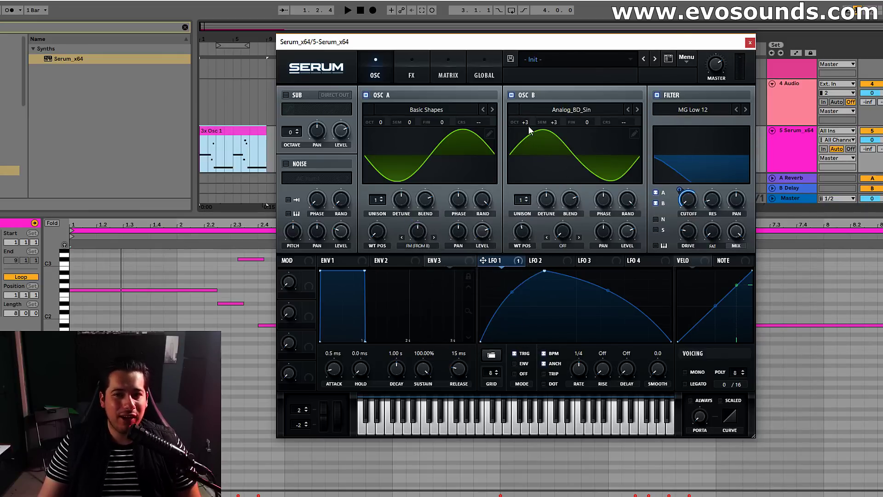
right_click(688, 199)
left_click(745, 242)
left_click(673, 96)
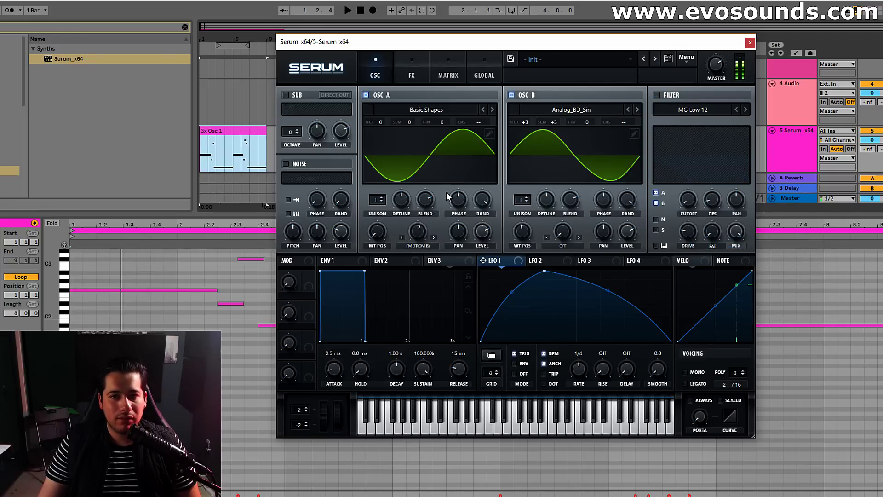
left_click_drag(557, 123, 535, 108)
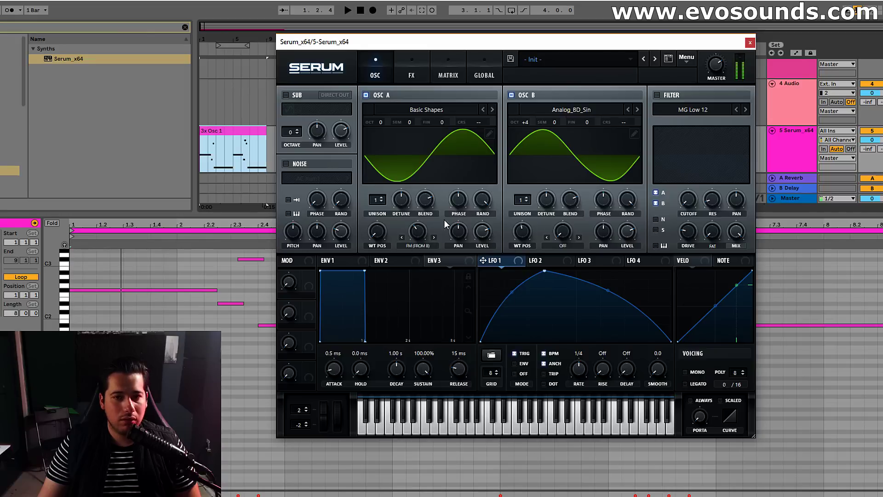
Step: Enable the filter and modulate its cutoff by 68 with Envelope 2, set to 0% sustain and 663 ms decay
left_click(656, 95)
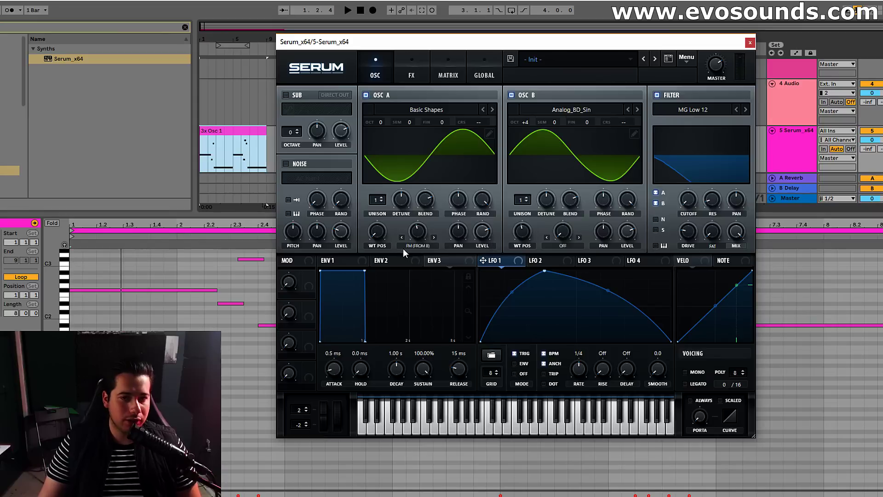
left_click(385, 260)
left_click_drag(423, 367, 397, 382)
left_click_drag(376, 260, 688, 199)
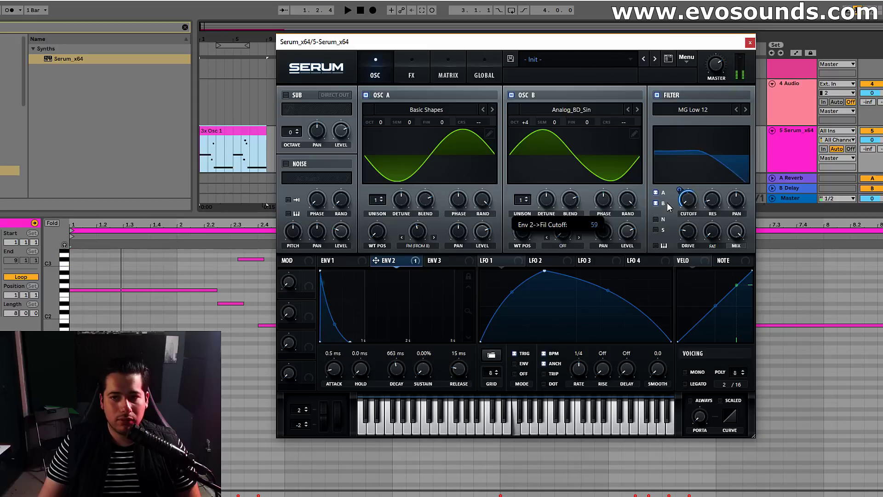
left_click_drag(680, 189, 684, 189)
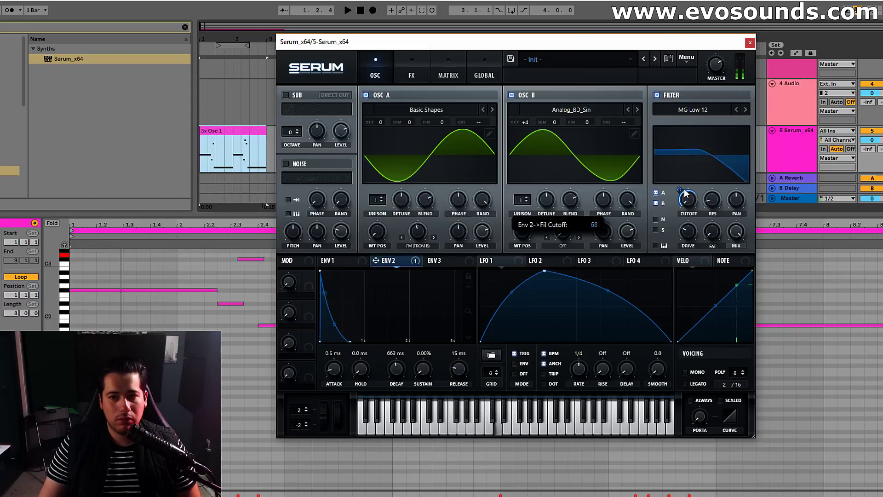
Step: Set oscillator B's octave to +3, lengthen Envelope 1's release, and give Envelope 2 a 1.52 s decay and 2.60 s release
left_click_drag(523, 125, 517, 139)
left_click(331, 260)
left_click(382, 260)
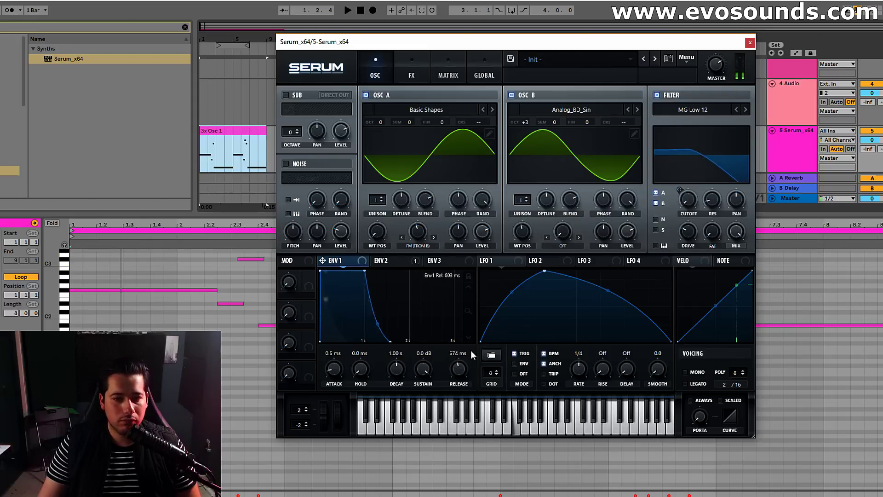
left_click_drag(396, 368, 458, 370)
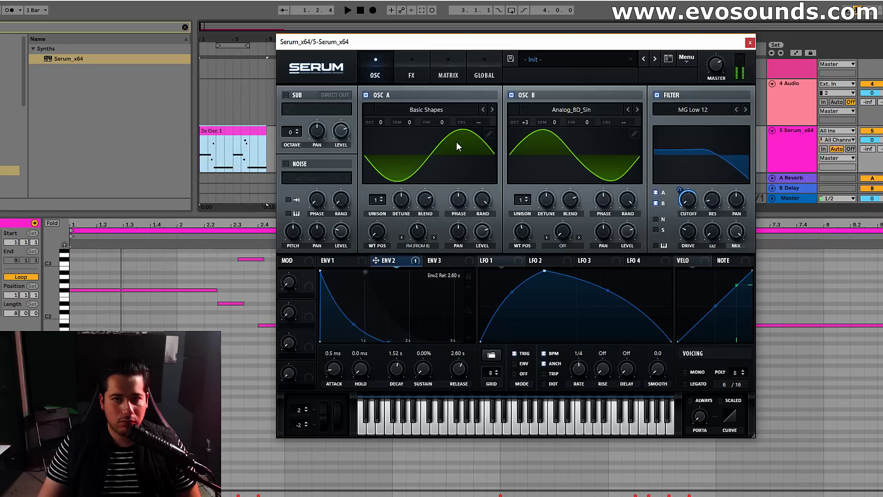
Step: Check the reverb settings in the effects and lower oscillator B's octave to +2
left_click(411, 69)
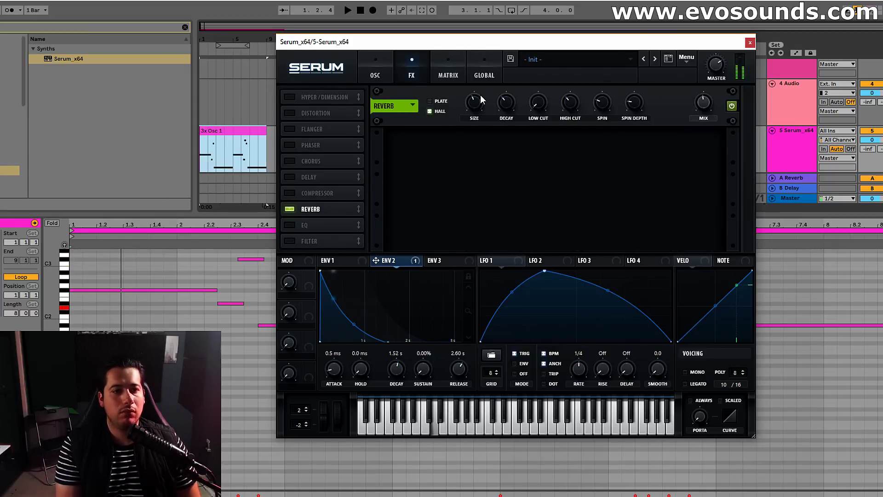
left_click(375, 74)
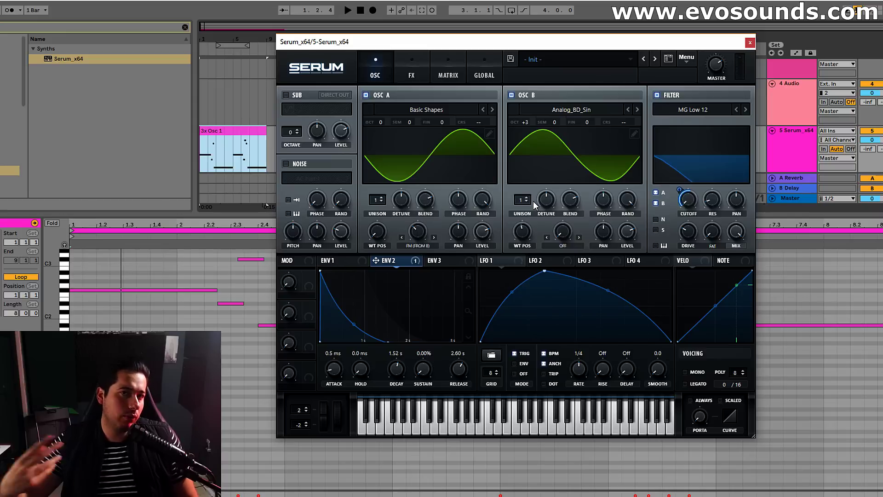
left_click_drag(525, 122, 524, 132)
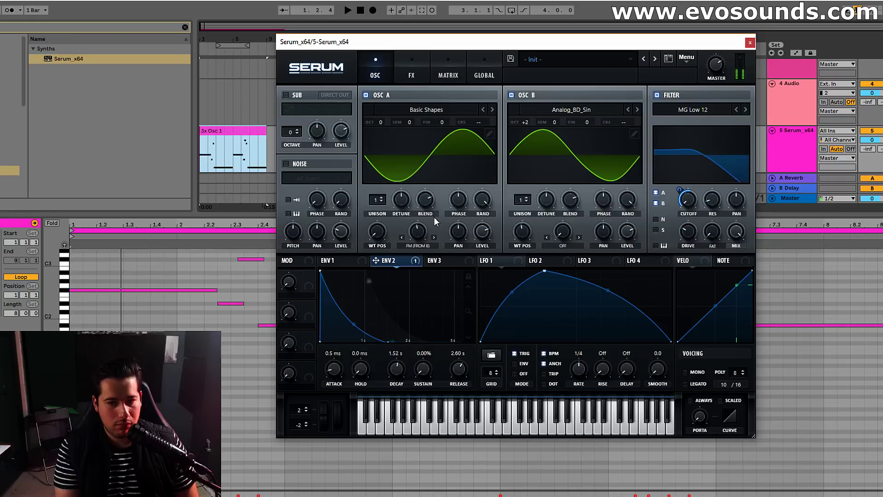
Step: Select AM (from B) as oscillator A's warp mode
left_click(686, 58)
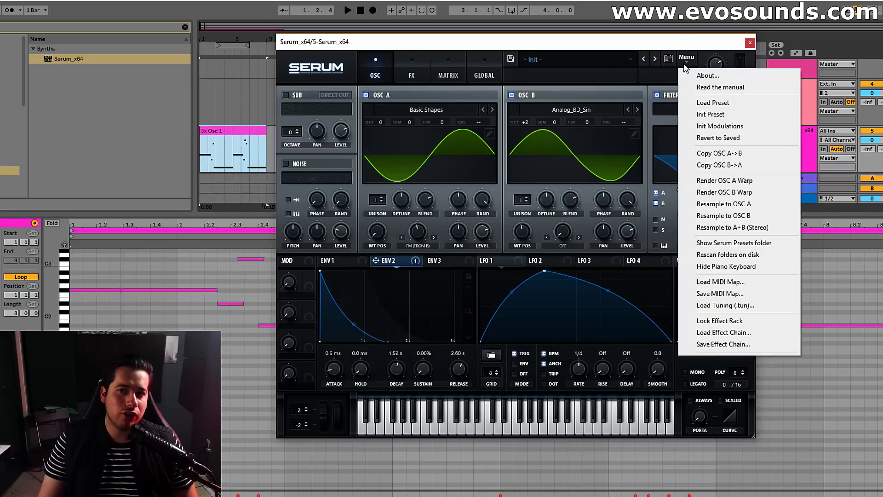
left_click(416, 245)
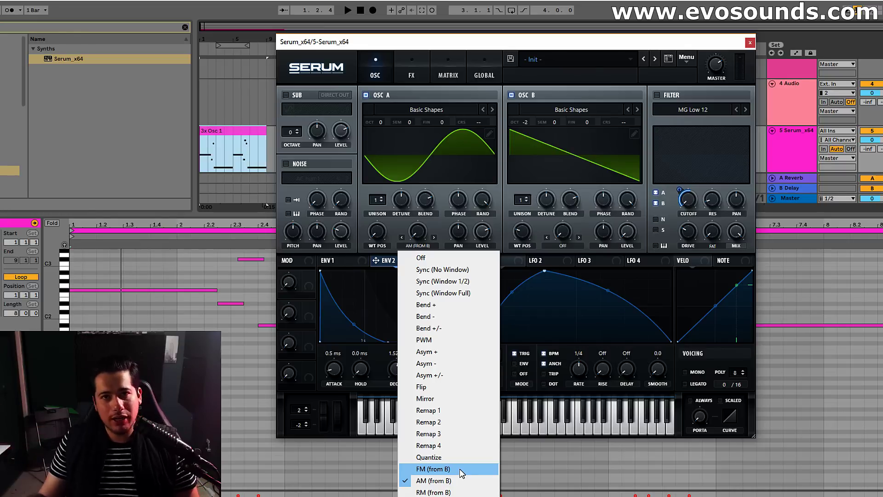
left_click(444, 480)
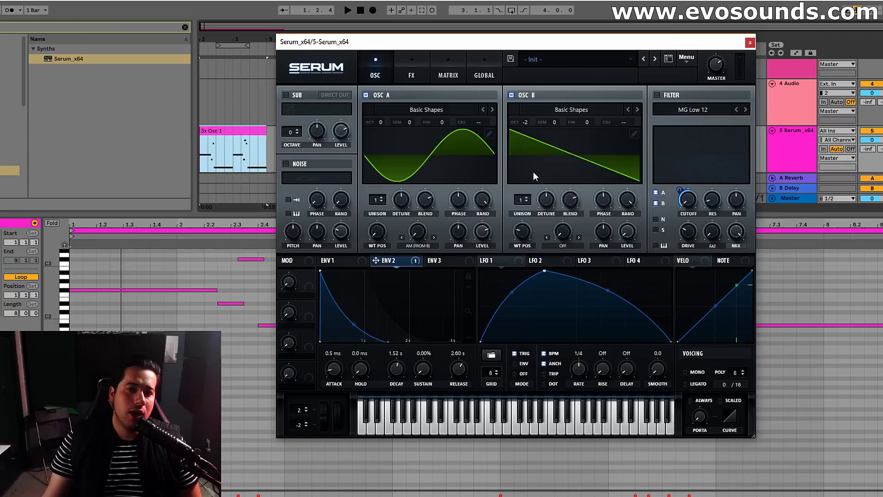
Step: Set oscillator B's octave to +1 and raise oscillator A's AM (from B) warp amount
left_click_drag(528, 125, 536, 98)
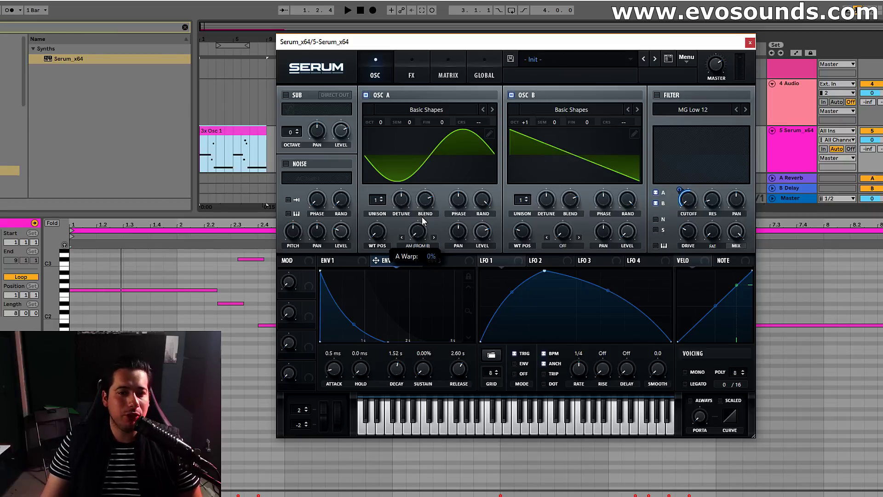
left_click_drag(409, 246, 420, 195)
left_click_drag(430, 166, 436, 146)
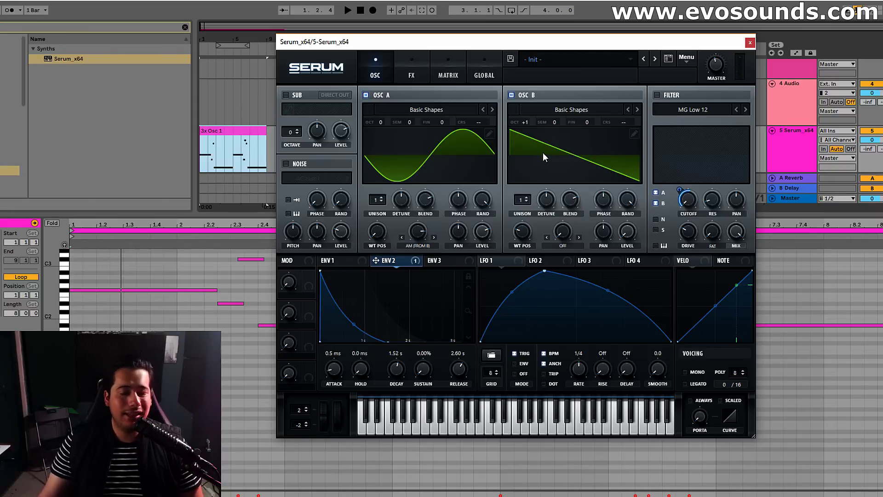
Step: Load the Basic_Wrd wavetable from the Analog category into oscillator B and sweep its level up from 0%
left_click(556, 108)
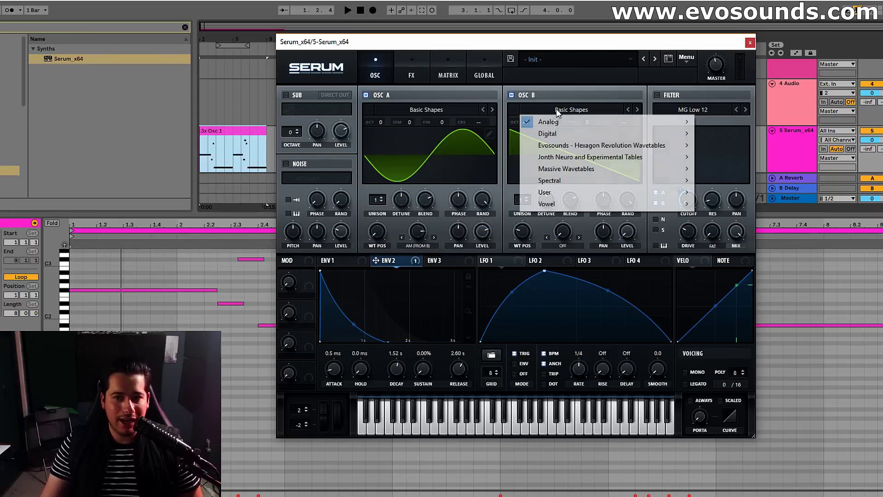
mouse_move(552, 121)
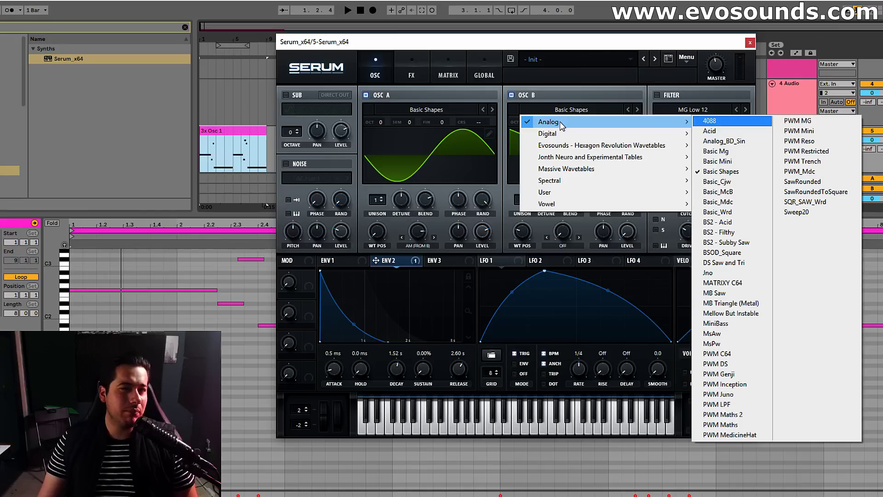
left_click(716, 213)
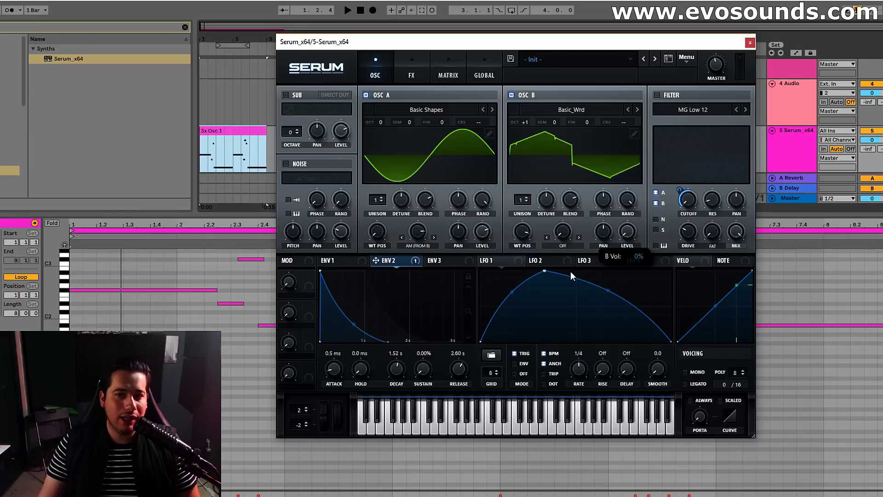
left_click_drag(628, 231, 653, 158)
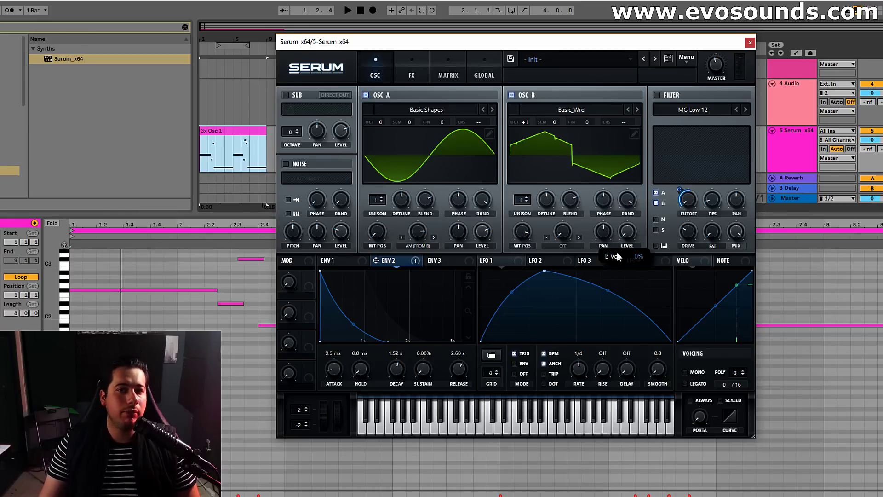
left_click_drag(620, 243, 643, 149)
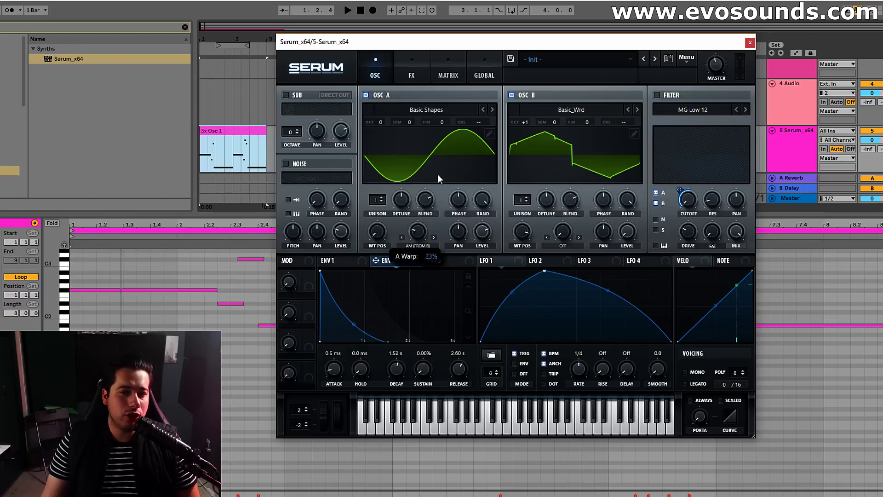
Step: Try modulating oscillator A's warp with LFO 1 at a 1/64 rate, and remove the modulation
left_click_drag(483, 261, 418, 231)
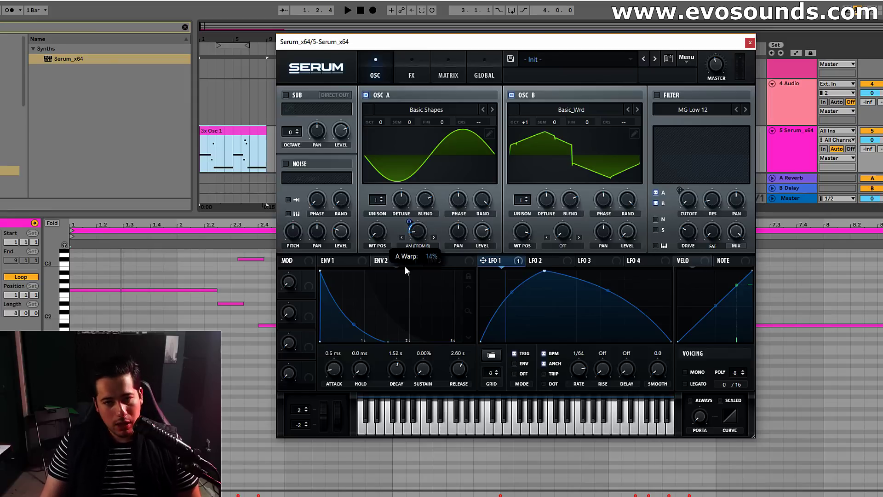
right_click(418, 232)
left_click(441, 275)
Step: Set oscillator A's warp mode to RM (from B) and load the Analog_BD_Sin wavetable into oscillator B
left_click(417, 246)
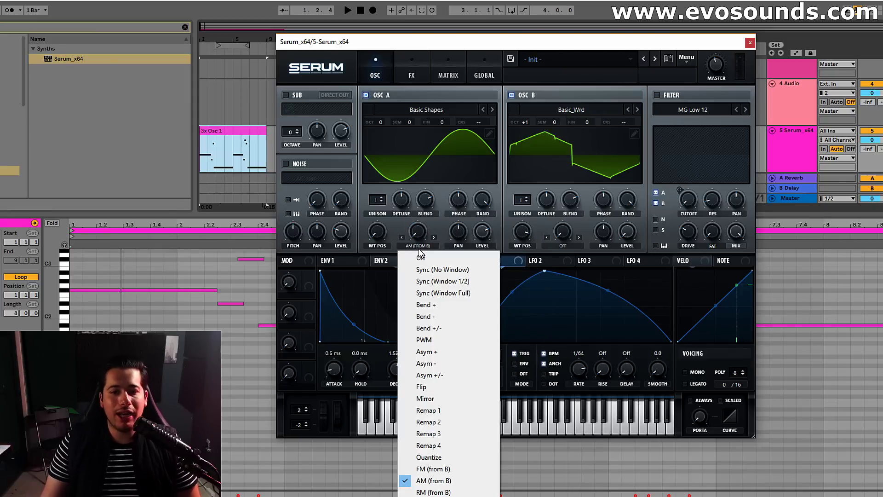
left_click(448, 490)
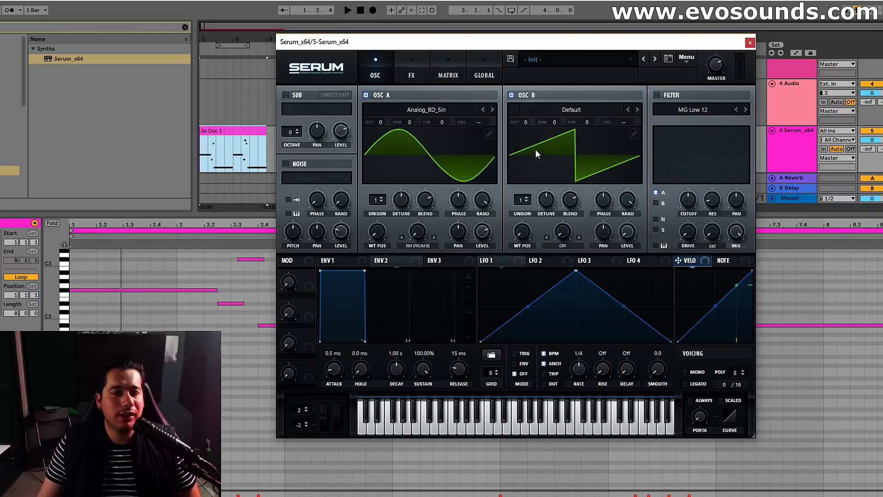
left_click(571, 110)
mouse_move(485, 118)
left_click(612, 142)
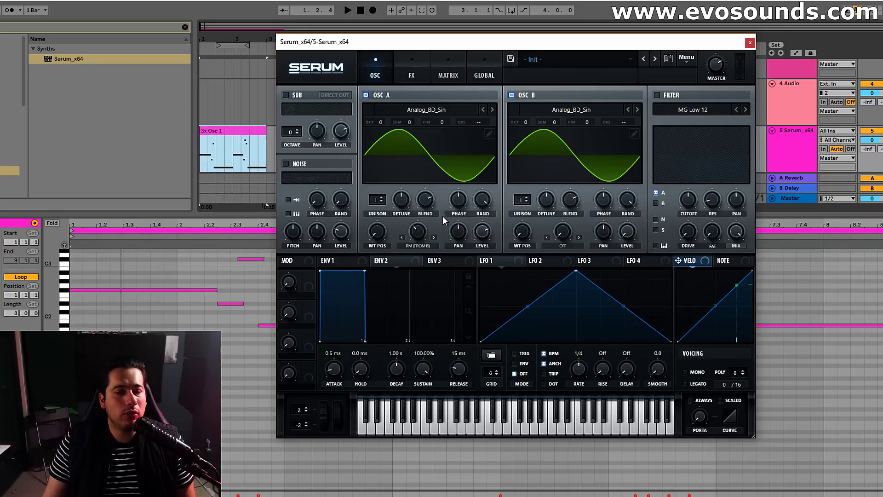
Step: Sweep oscillator A's RM (from B) warp amount while oscillator B uses the sine wavetable
mouse_move(427, 198)
left_click_drag(431, 170, 398, 247)
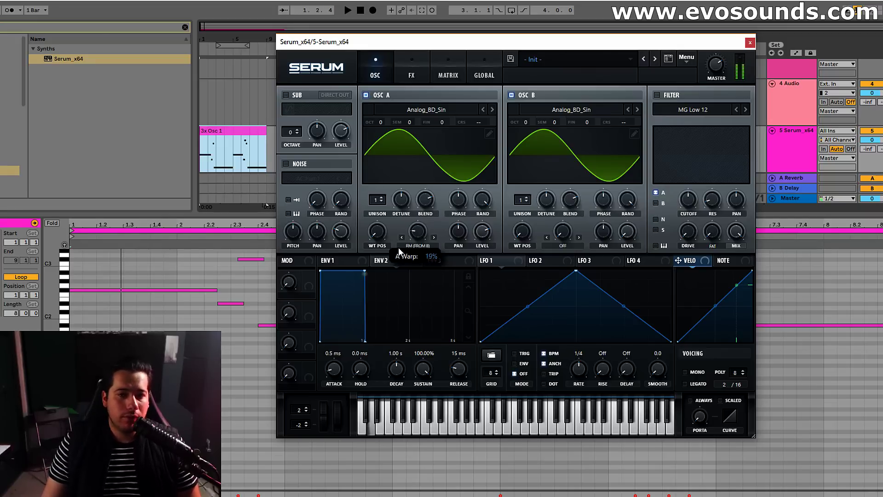
left_click_drag(424, 184, 396, 253)
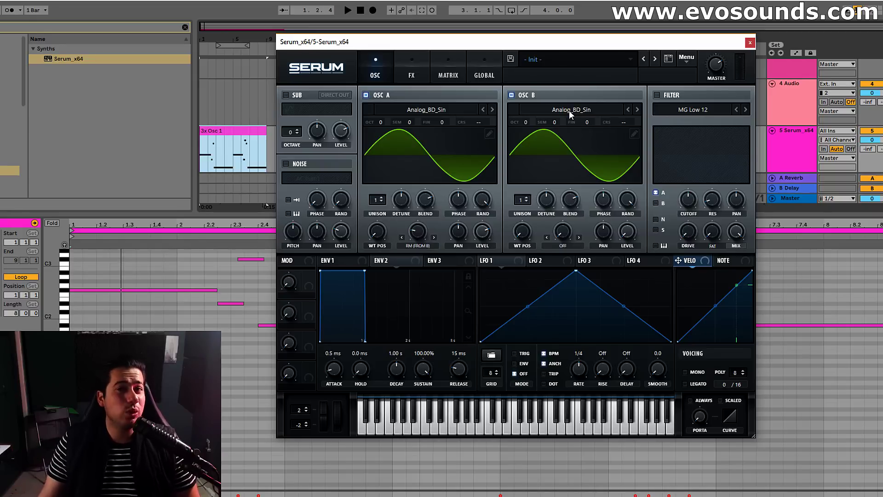
Step: Load the Basic Shapes wavetable from the Analog category into oscillator B and move its wavetable position to the saw shape
left_click(581, 111)
mouse_move(538, 123)
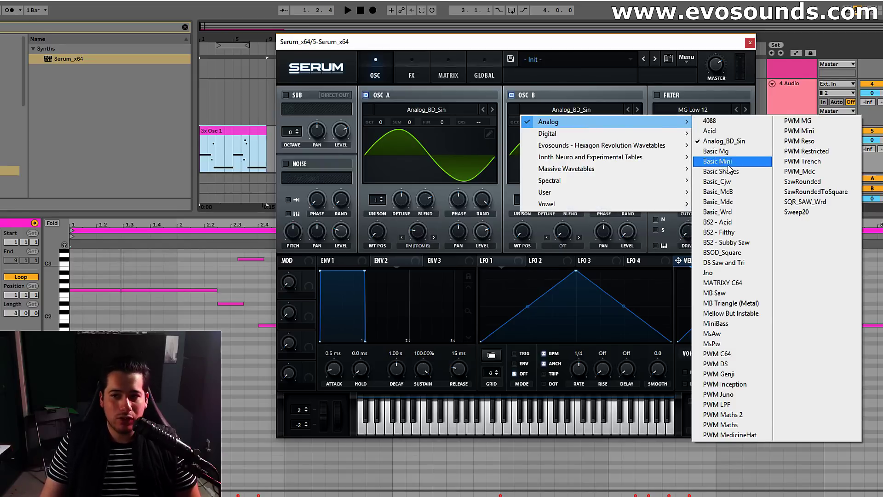
left_click(721, 171)
left_click_drag(522, 231, 540, 214)
Step: Sweep oscillator A's RM (from B) warp amount with the saw in oscillator B, and resample the sound to oscillator A
left_click_drag(417, 231, 440, 192)
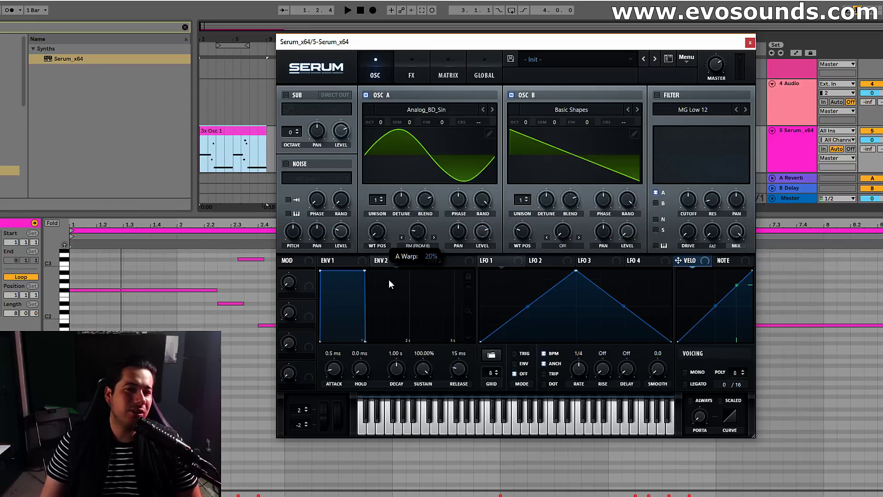
mouse_move(417, 231)
left_mouse_down()
mouse_move(429, 201)
mouse_move(429, 224)
left_mouse_up()
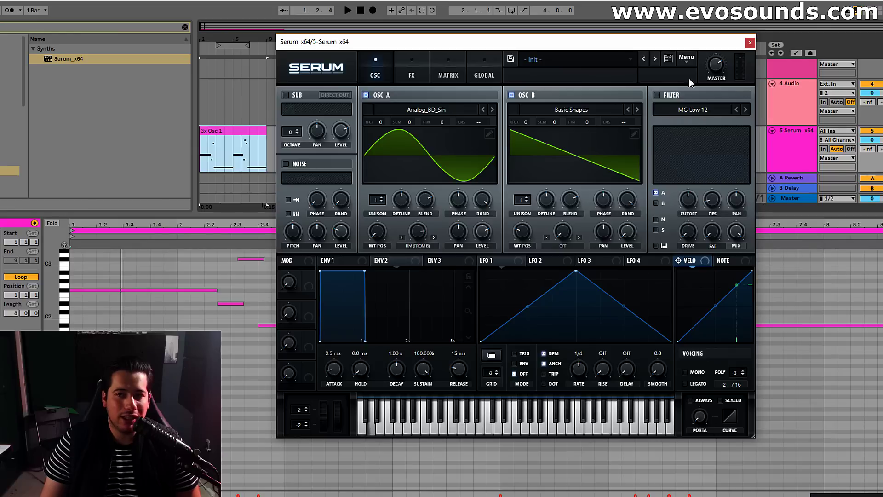
left_click(691, 60)
left_click(706, 203)
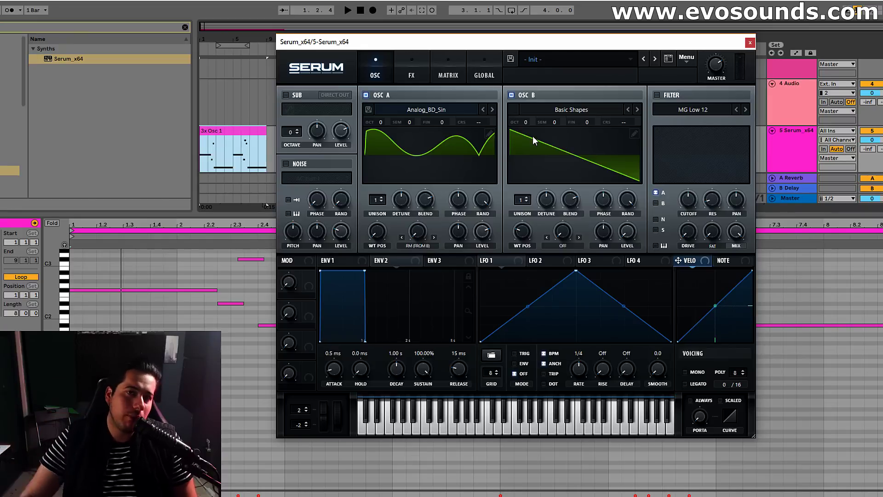
Step: Enable the filter, set its type to Ring Mod from the Misc category, and disable the filter again
left_click(673, 97)
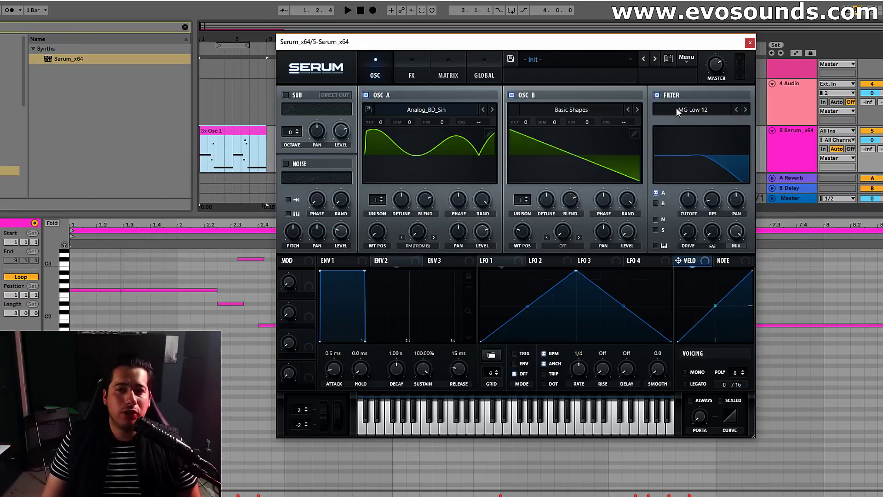
left_click(676, 107)
mouse_move(693, 157)
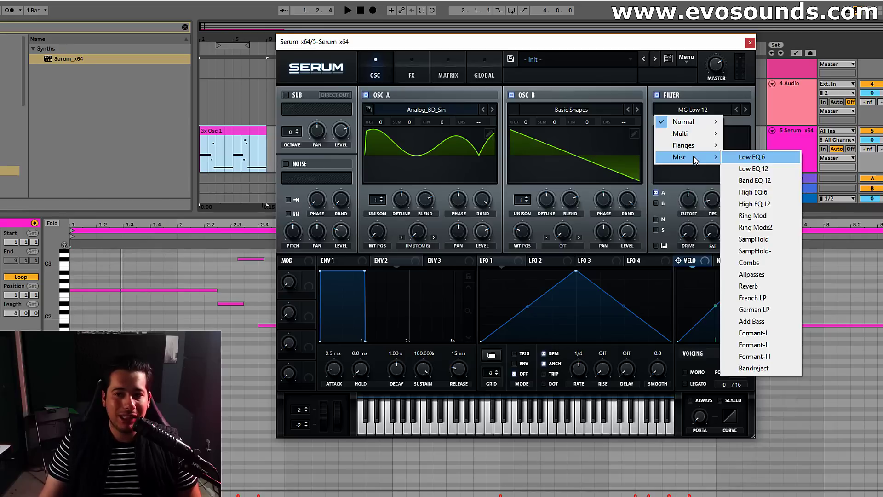
left_click(752, 216)
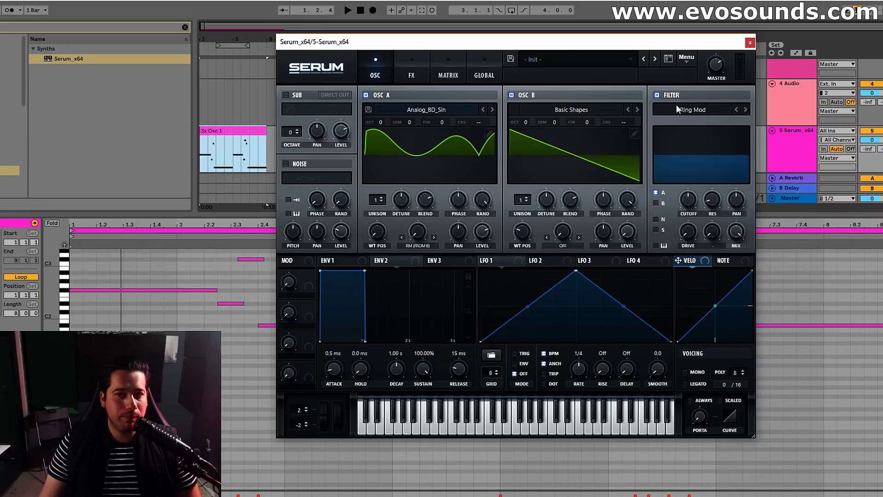
left_click(669, 94)
Step: Try oscillator A's FM (Noise) warp mode, and switch it to FM (Sub) with the sub oscillator enabled
left_click(418, 246)
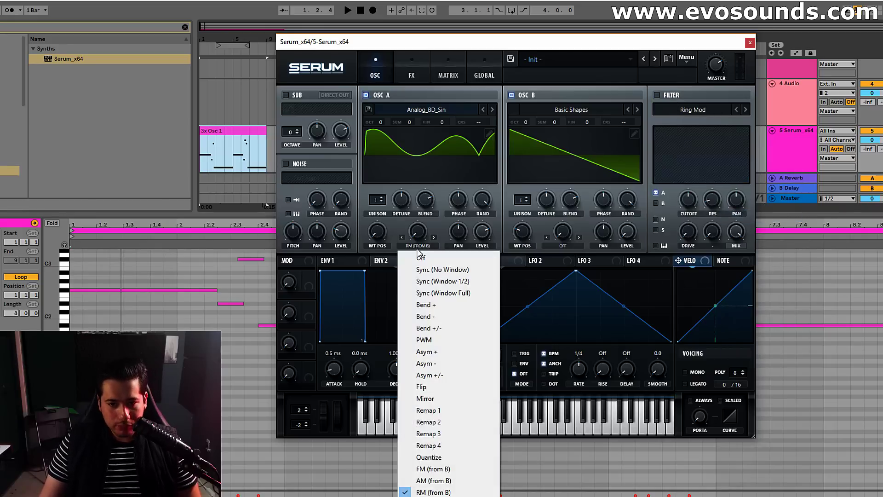
left_click(432, 496)
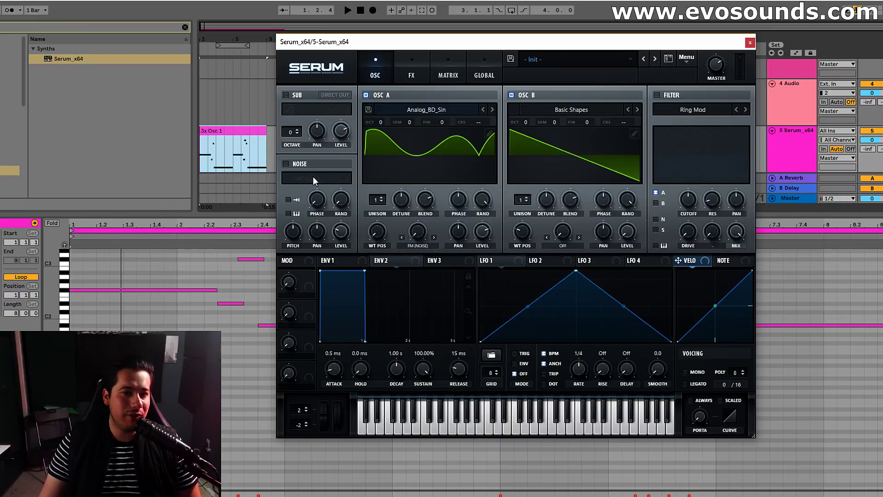
left_click(418, 245)
left_click(432, 492)
left_click(286, 95)
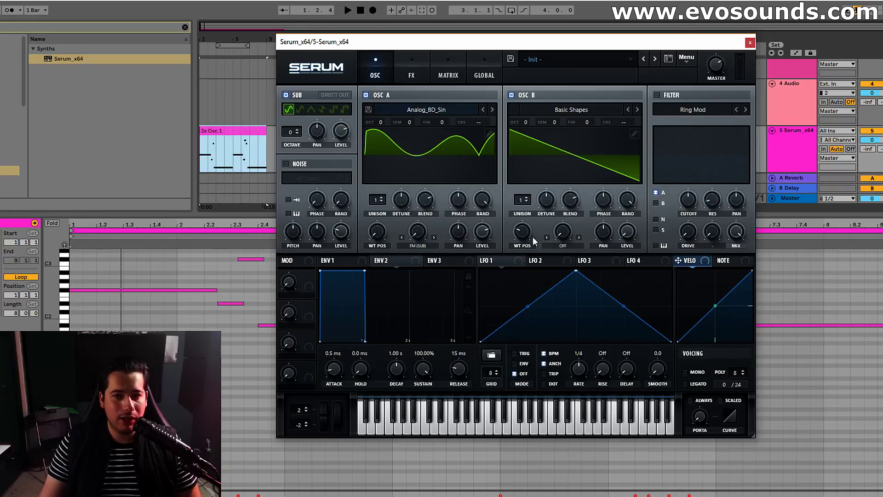
Step: Set oscillator B's warp mode to FM (from A)
left_click(562, 245)
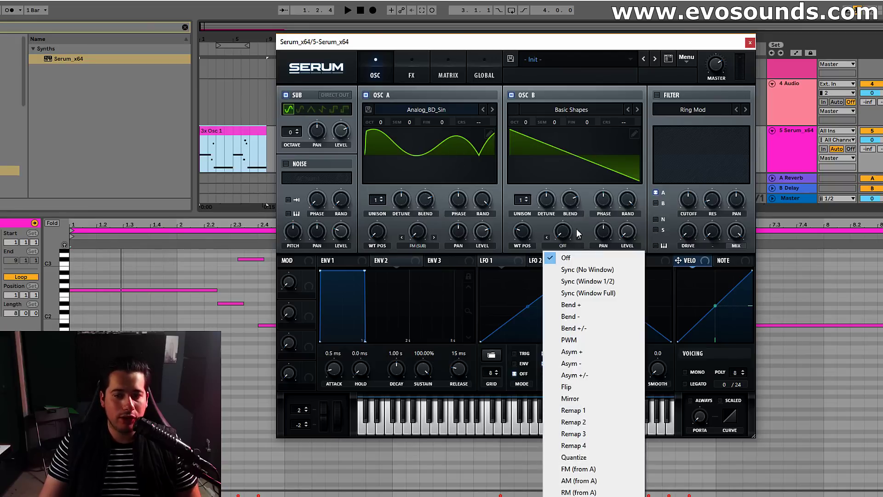
left_click(602, 468)
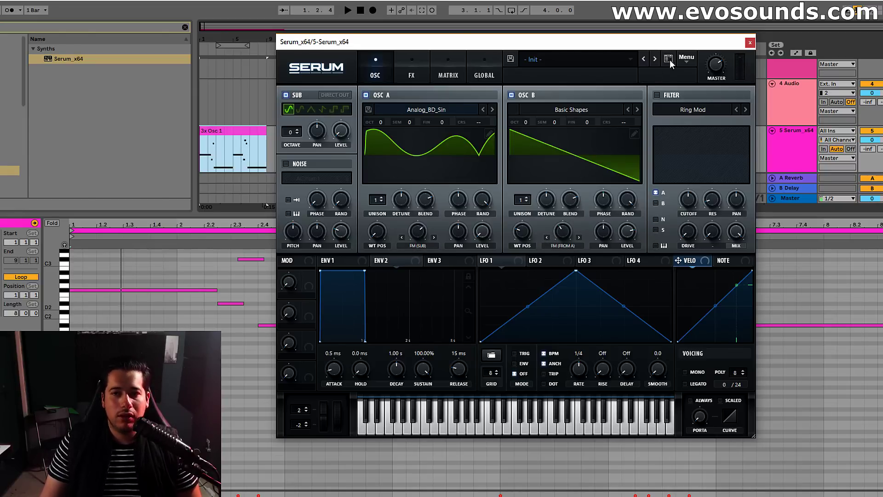
left_click(685, 58)
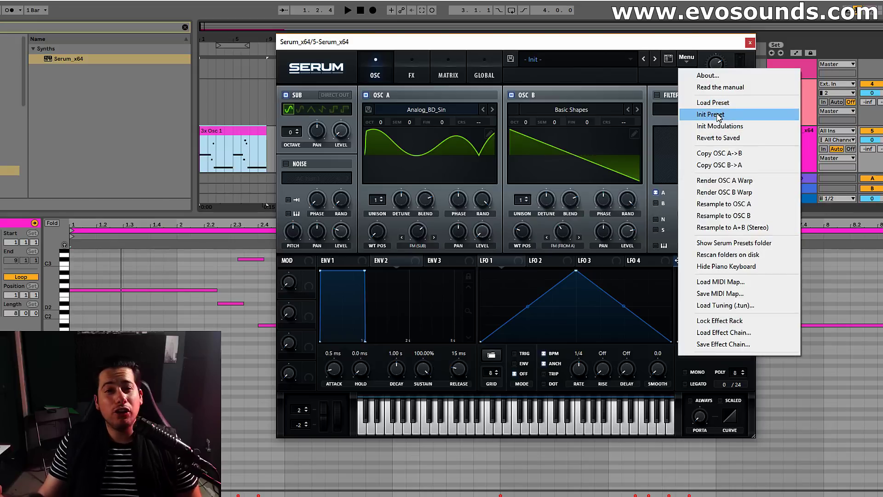
left_click(419, 245)
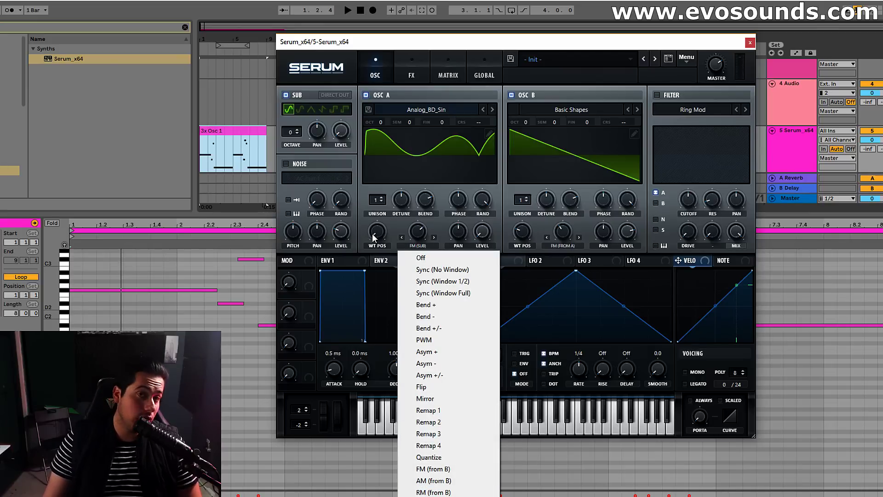
left_click(515, 47)
Step: Set the warp mode of both oscillators to Off and disable the sub oscillator
left_click(413, 244)
left_click(417, 256)
left_click(557, 245)
left_click(568, 257)
left_click(286, 95)
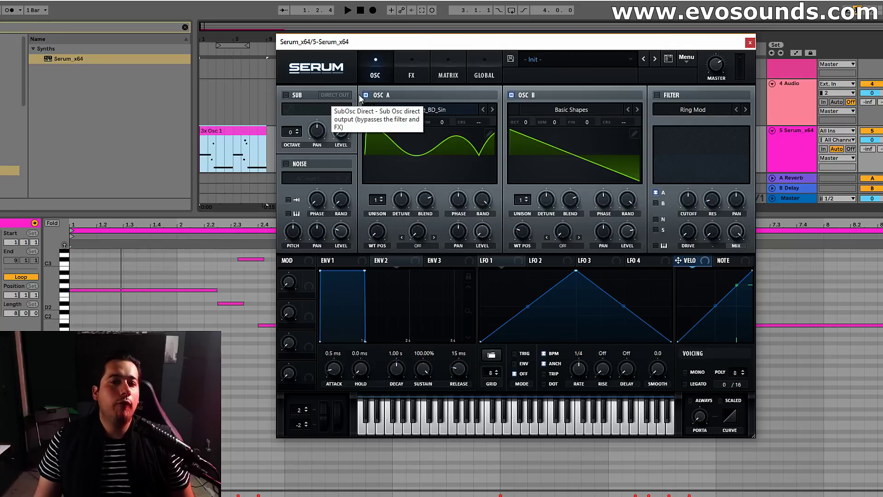
Step: Load the Dist 8bit Fwap wavetable from the Digital category into oscillator A
left_click(428, 110)
mouse_move(453, 138)
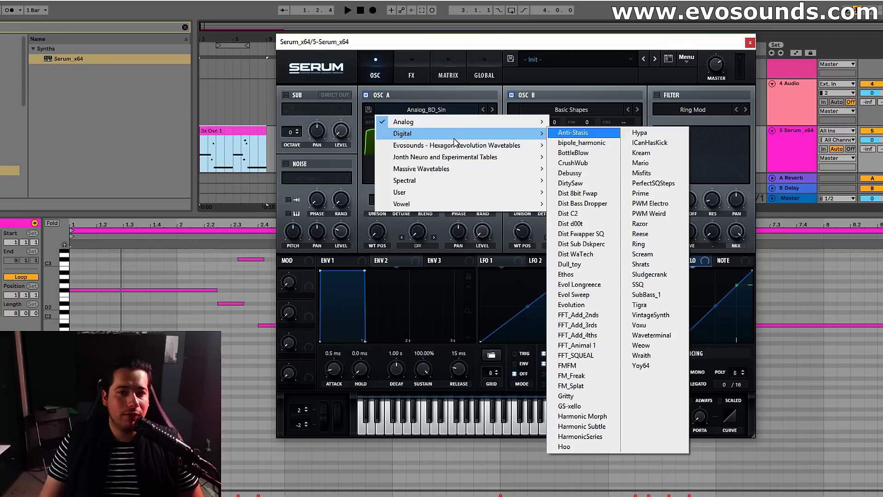
left_click(577, 193)
Step: Try the Sync (No Window), Asym - and Sync (Window Full) warp modes on oscillator A
left_click(418, 246)
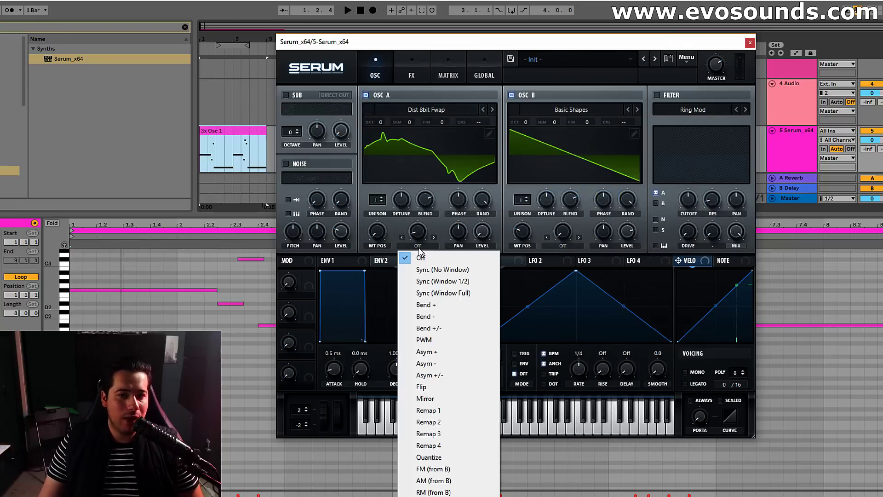
left_click(436, 270)
left_click(418, 245)
left_click(424, 363)
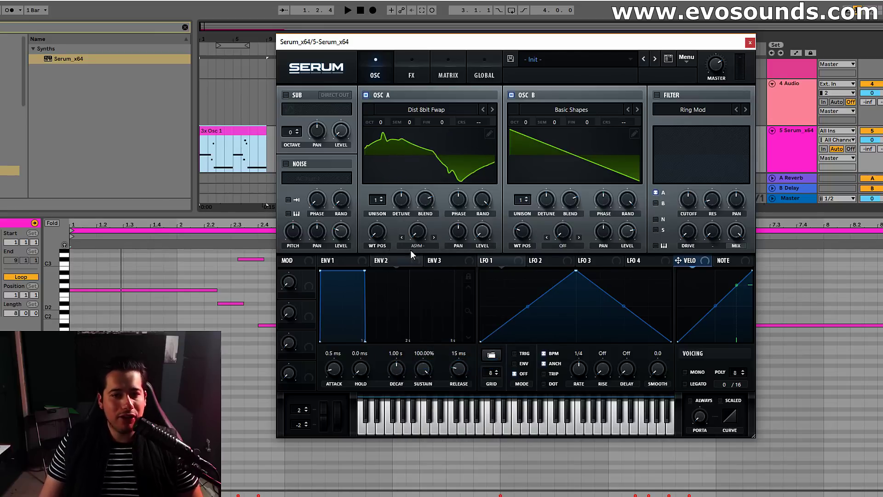
left_click(416, 245)
left_click(439, 292)
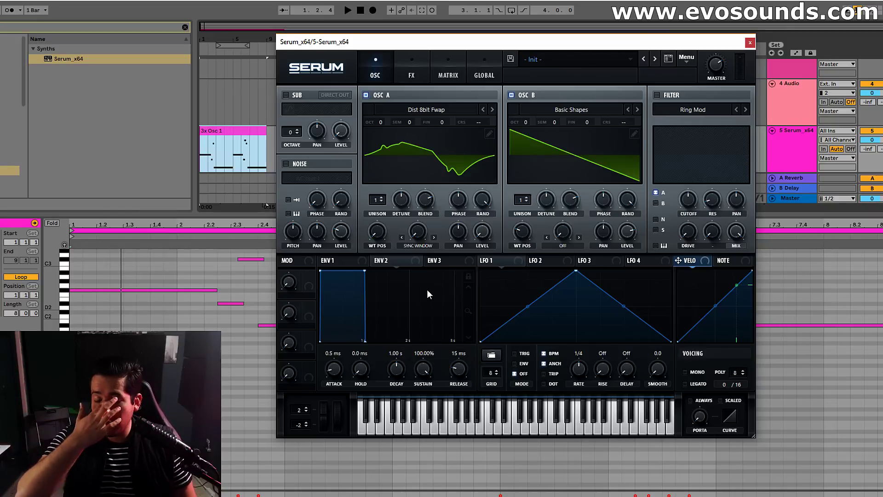
Step: Set oscillator A's warp mode to Mirror and adjust its warp amount slightly
left_click(417, 246)
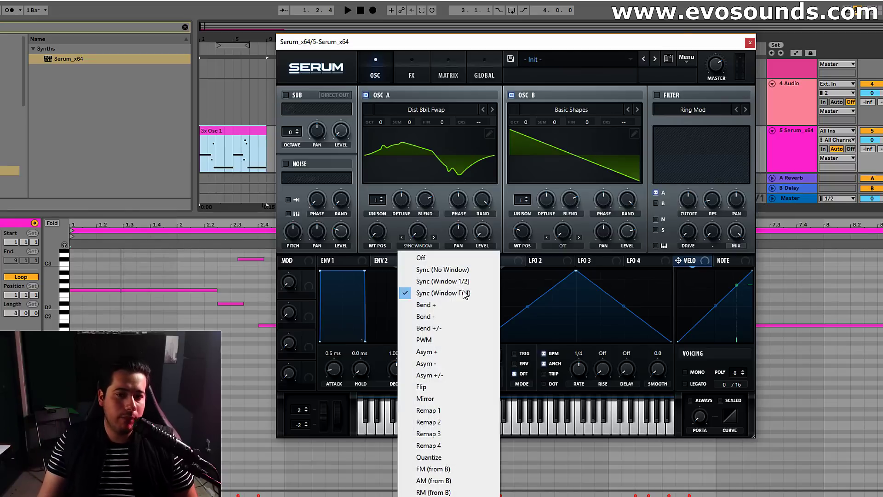
left_click(453, 399)
left_click_drag(418, 232, 421, 230)
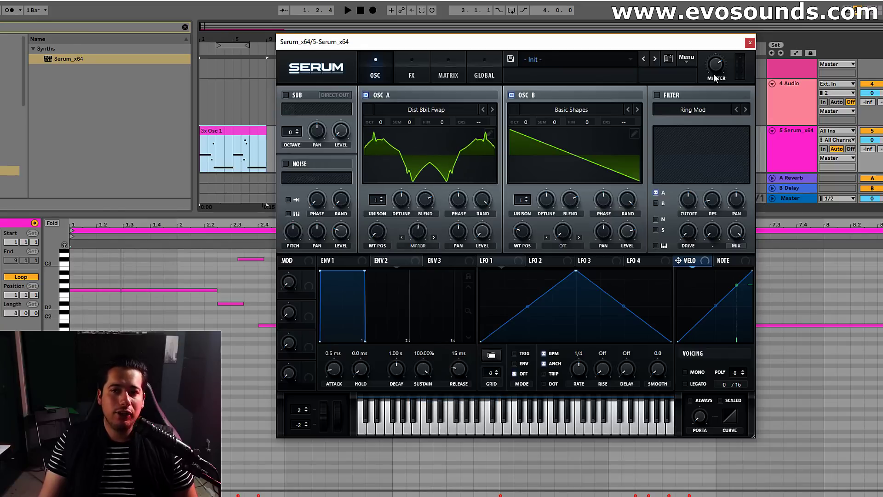
left_click(686, 58)
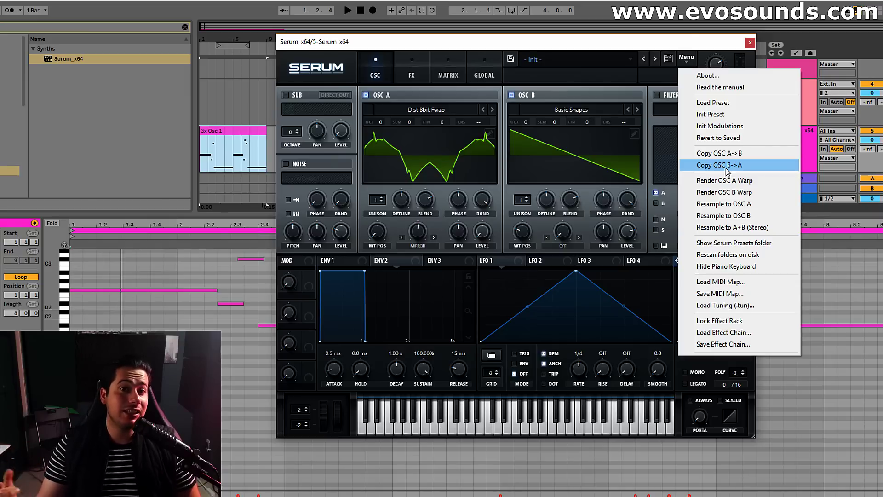
left_click(439, 74)
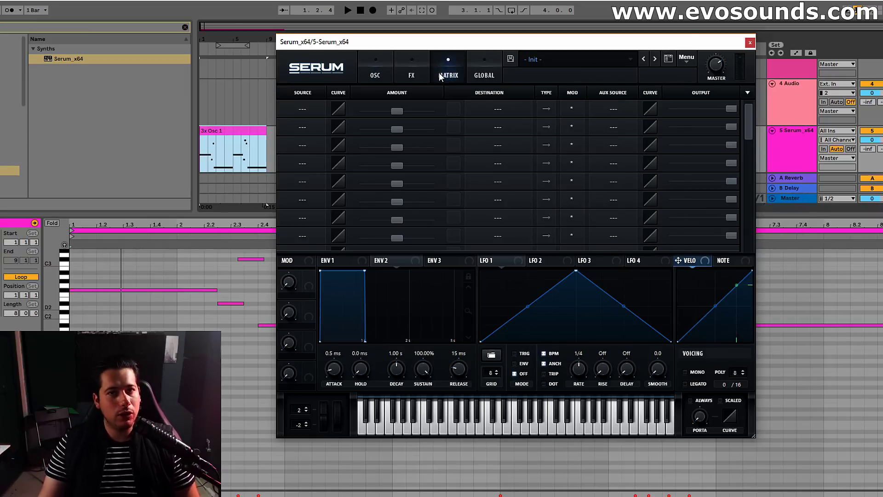
left_click(483, 74)
left_click(447, 73)
left_click(375, 73)
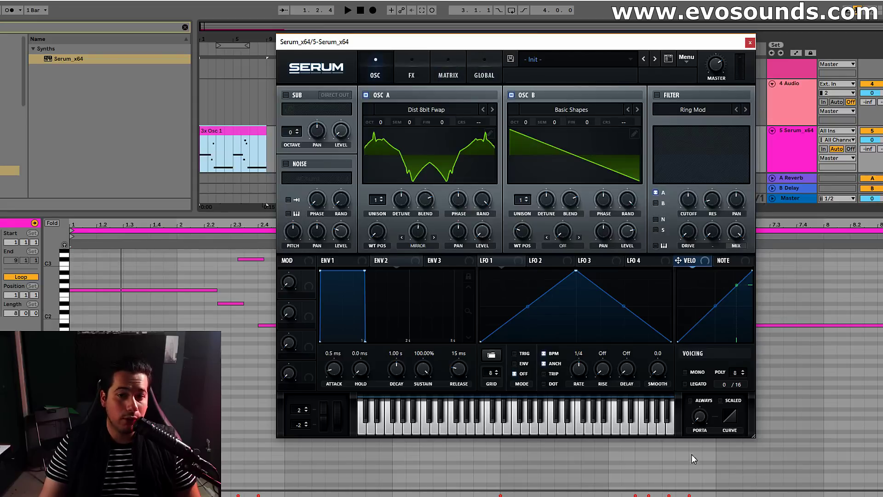